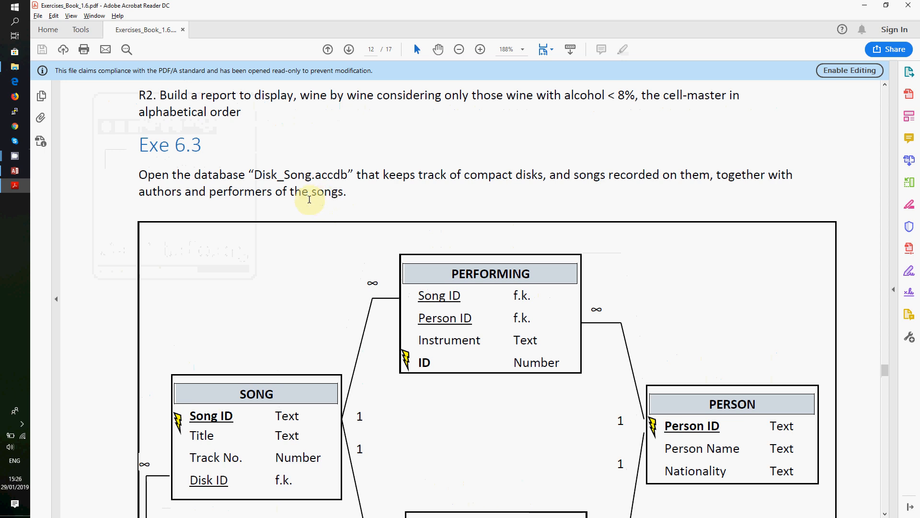
# - Read Exe 6.3 in the exercise PDF, covering the disks and songs relational model and the Part A and Part B tasks
pyautogui.scroll(-1, 312, 199)
pyautogui.scroll(-3, 309, 199)
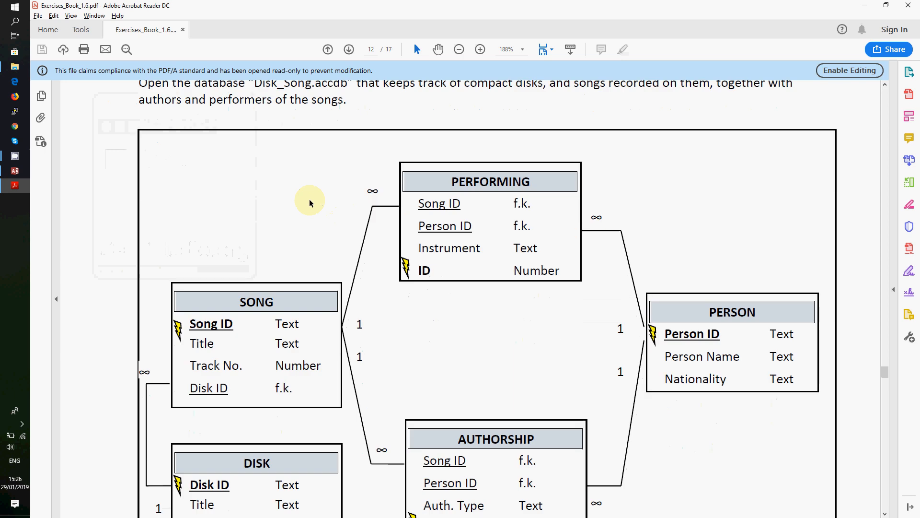
pyautogui.scroll(-3, 309, 199)
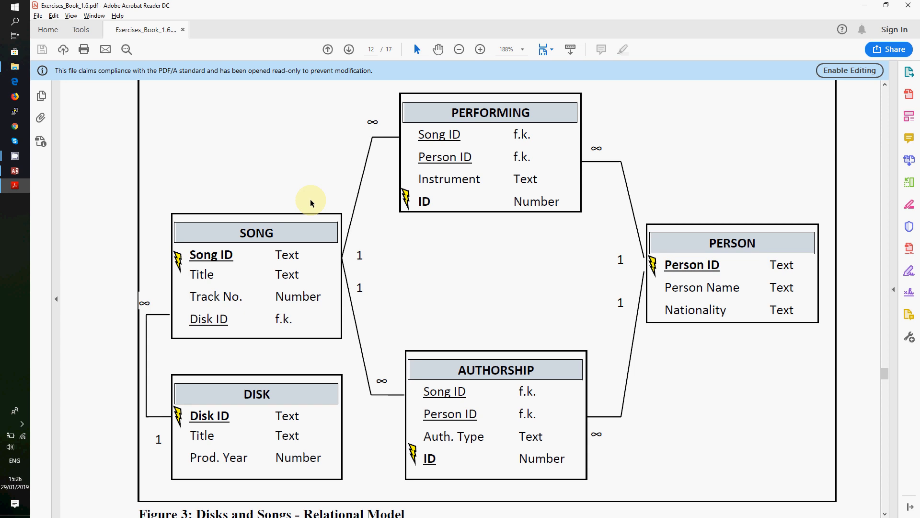
pyautogui.scroll(-1, 324, 213)
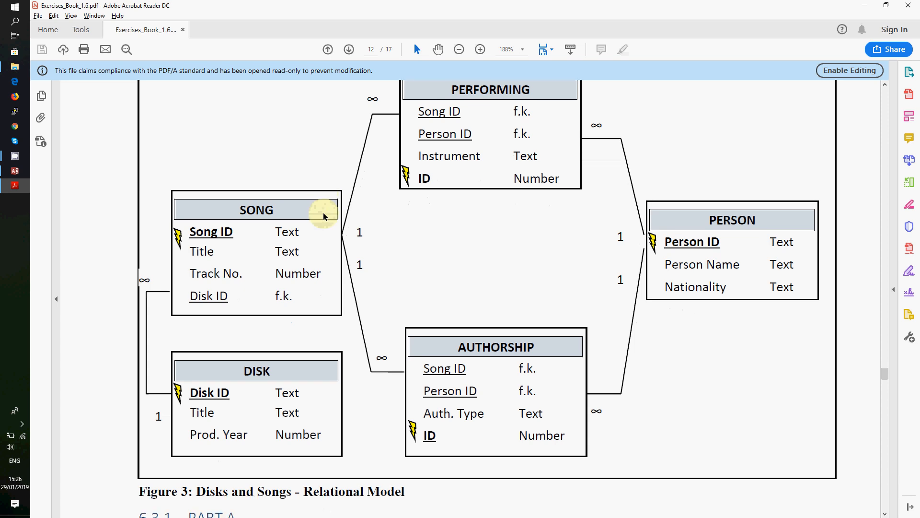
pyautogui.scroll(-9, 323, 212)
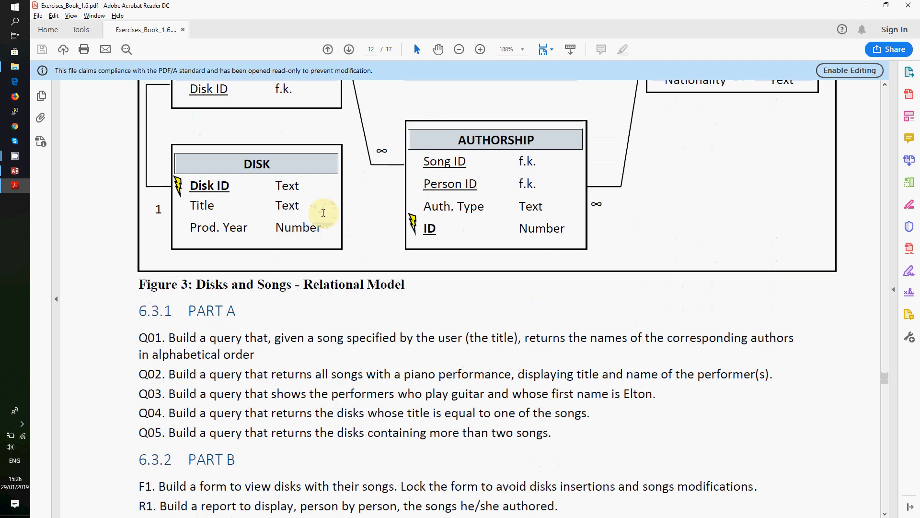
pyautogui.scroll(-1, 323, 213)
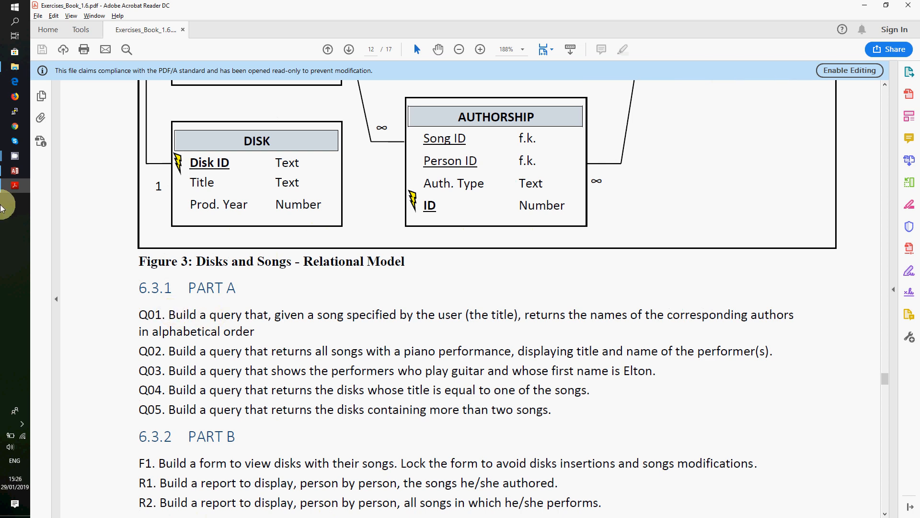
# - Switch to the Disk_Song database in Access and inspect the records of the PERSON, SONG, DISK, AUTHORSHIP and PERFORMING tables
pyautogui.click(11, 172)
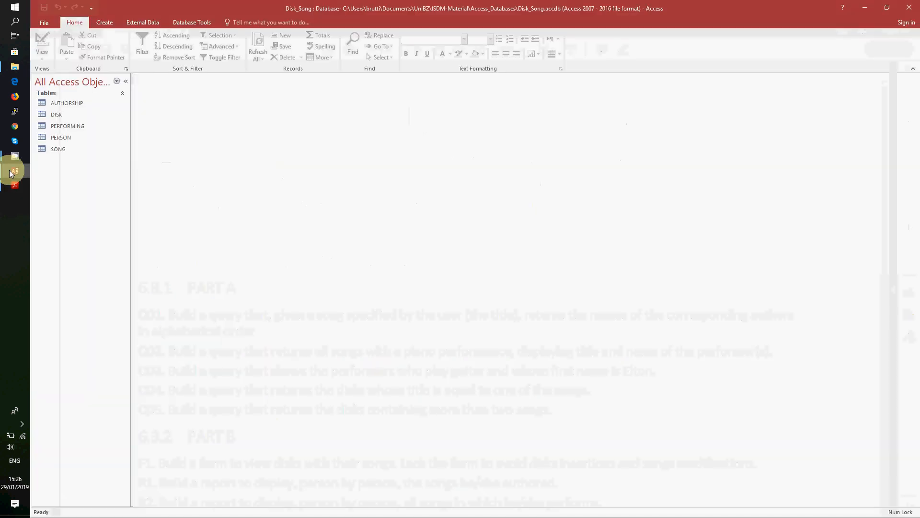
pyautogui.doubleClick(67, 138)
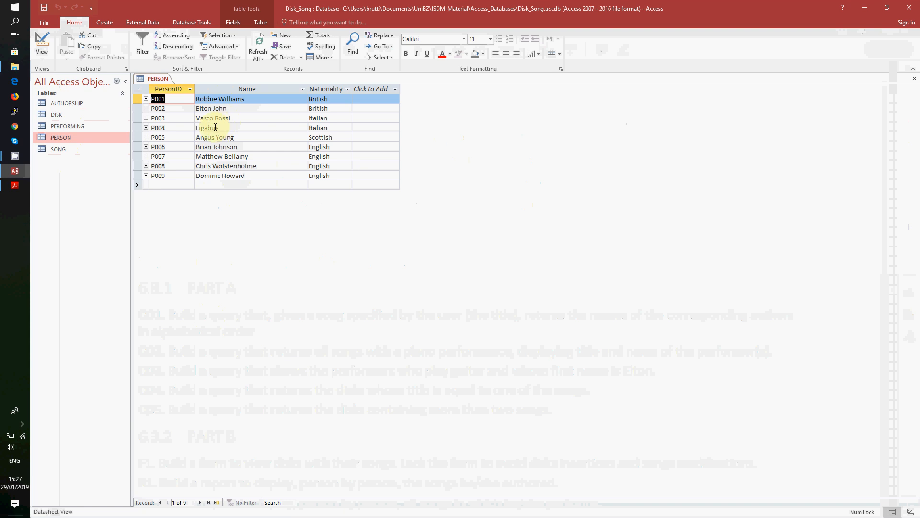
pyautogui.doubleClick(80, 149)
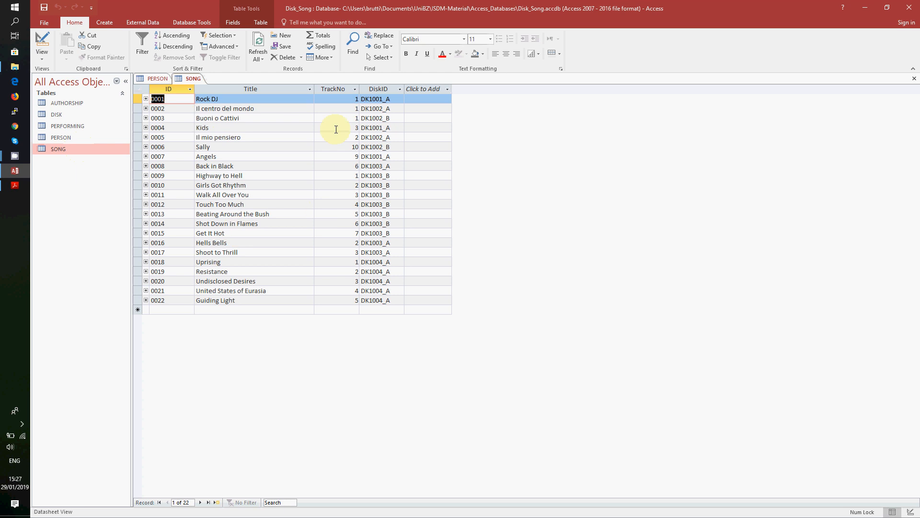
pyautogui.doubleClick(58, 113)
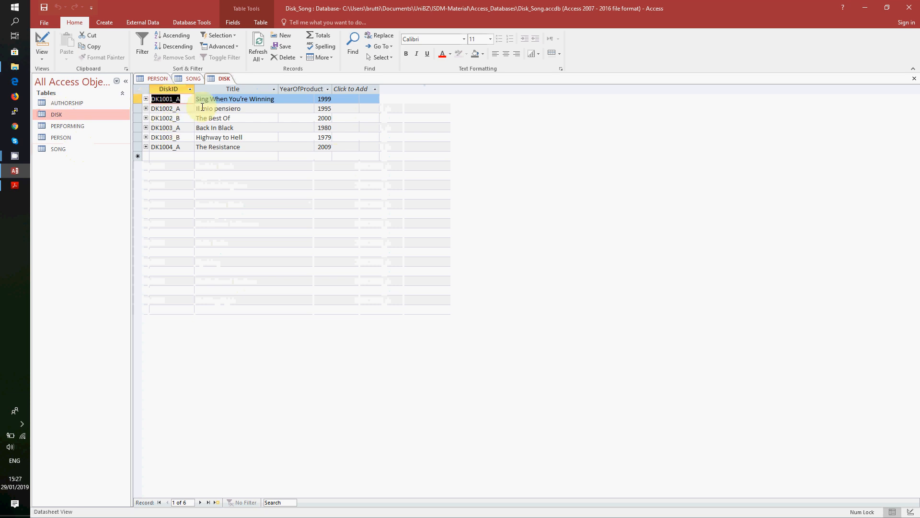
pyautogui.doubleClick(74, 105)
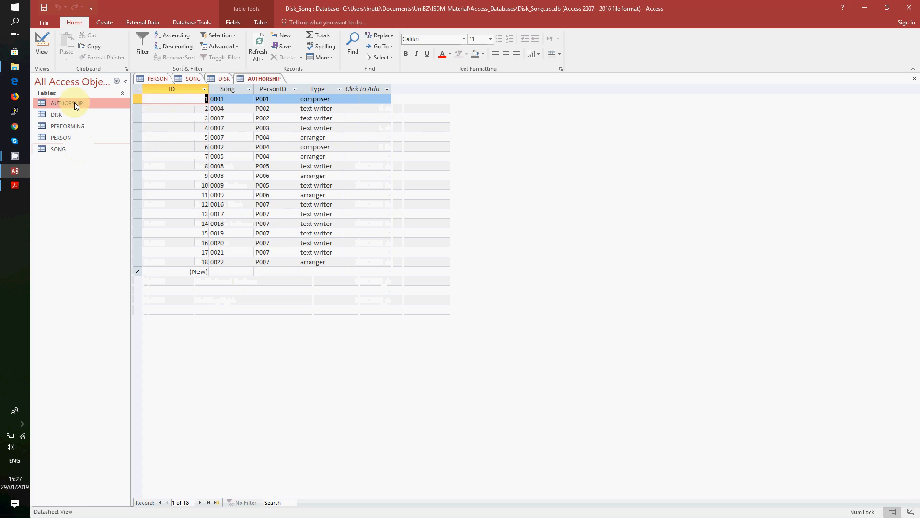
pyautogui.doubleClick(66, 126)
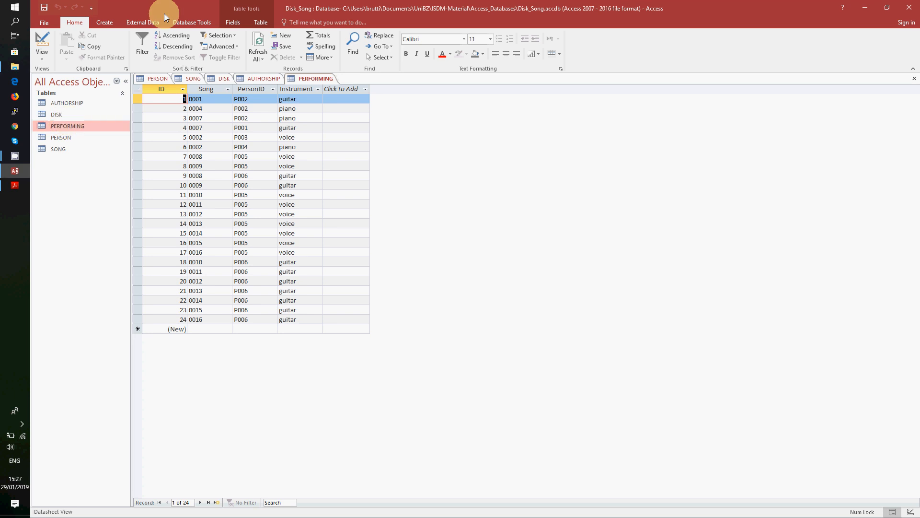
# - Review the song titles in the SONG table and reread the Q01 task in the exercise PDF in Acrobat Reader
pyautogui.click(209, 23)
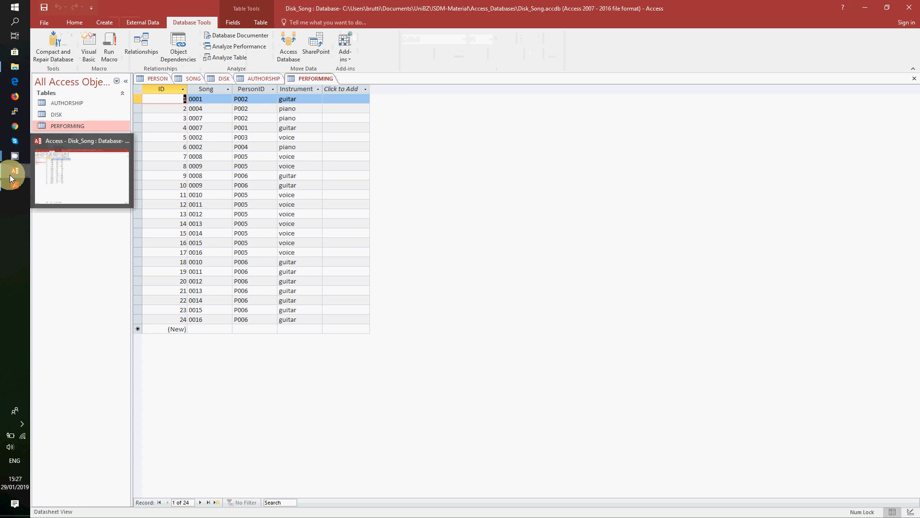
pyautogui.doubleClick(60, 149)
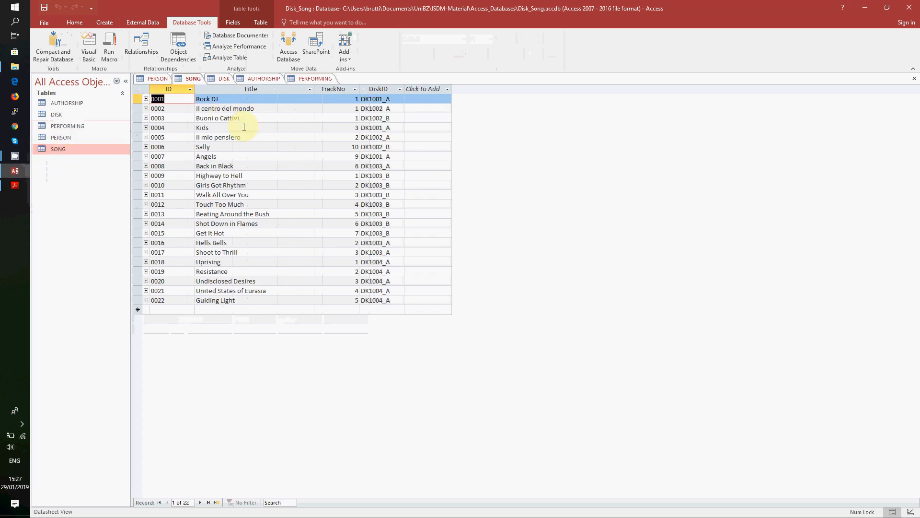
pyautogui.moveTo(244, 117); pyautogui.dragTo(196, 118)
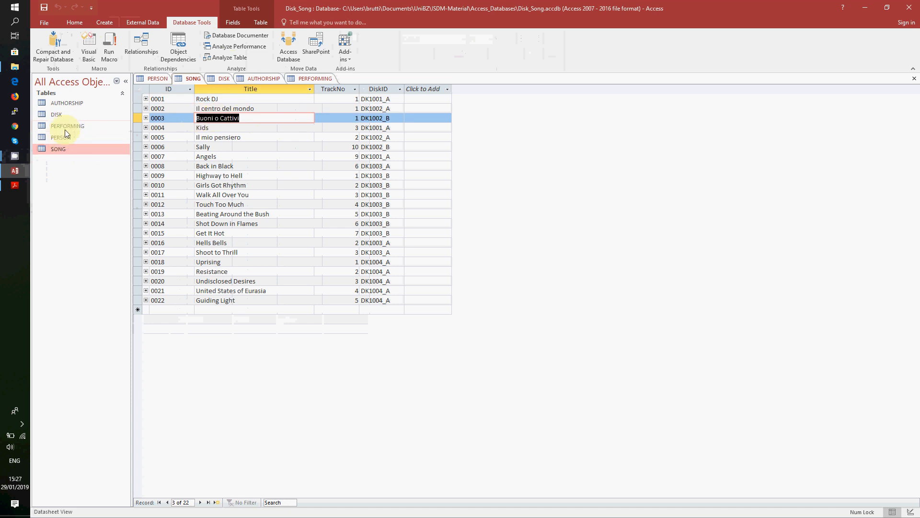
pyautogui.click(15, 185)
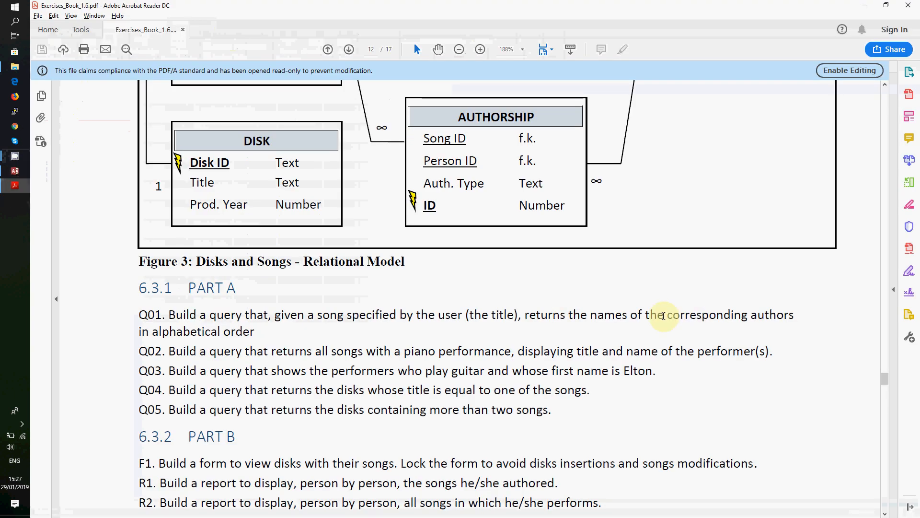
pyautogui.moveTo(664, 315); pyautogui.dragTo(724, 315)
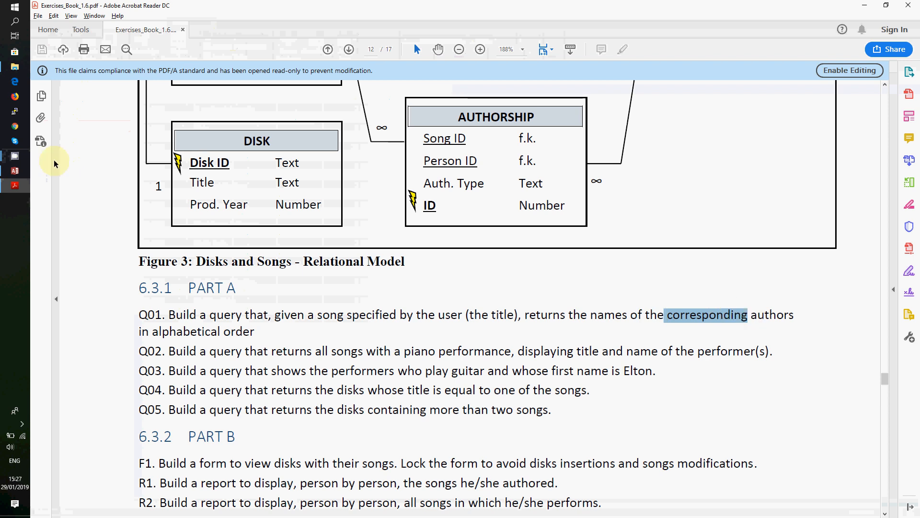
# - Return to Access, start a new query with the Simple Query Wizard and add the Title field from the SONG table
pyautogui.click(17, 174)
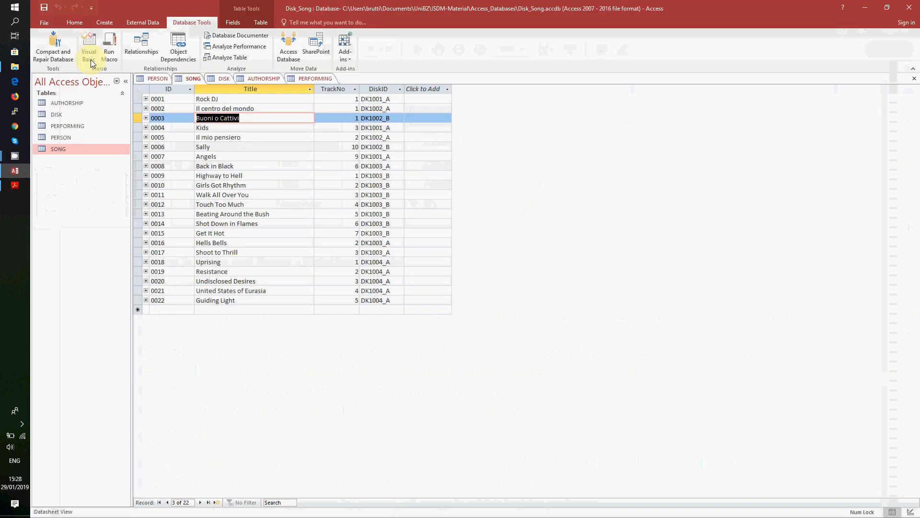
pyautogui.click(105, 22)
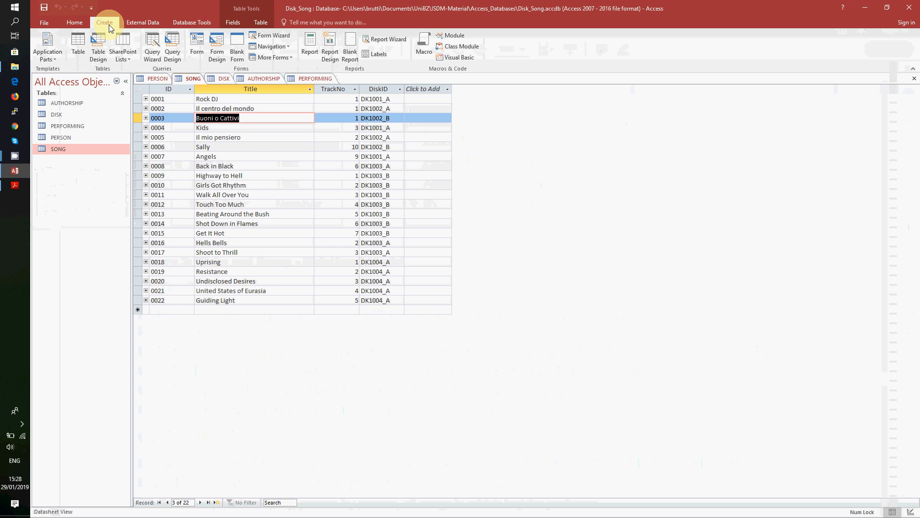
pyautogui.click(149, 51)
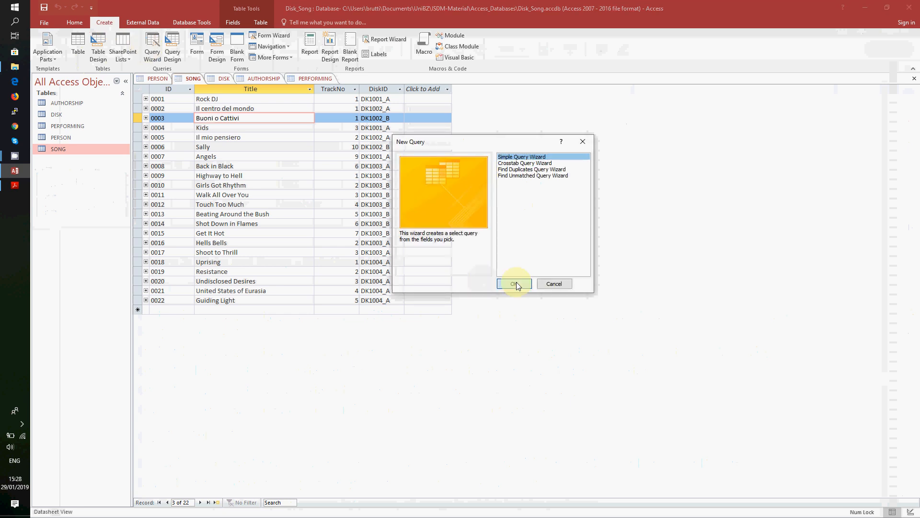
pyautogui.click(517, 285)
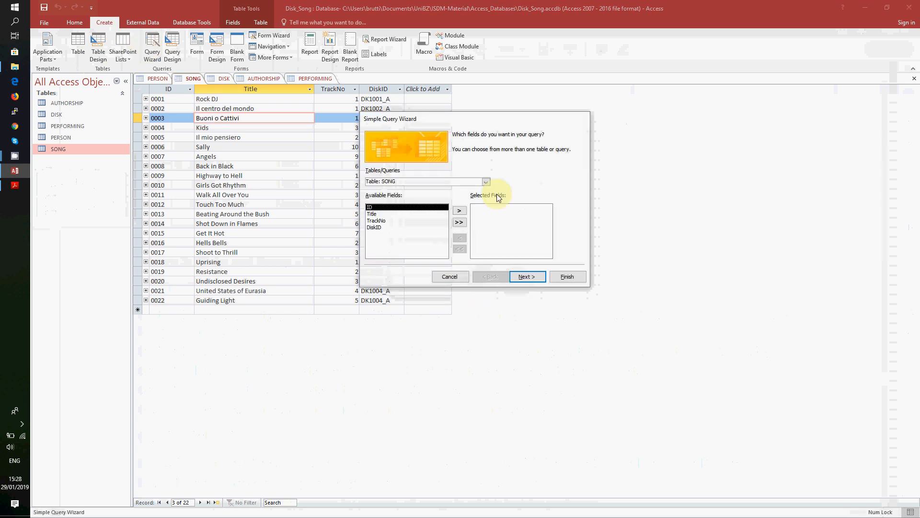
pyautogui.click(396, 215)
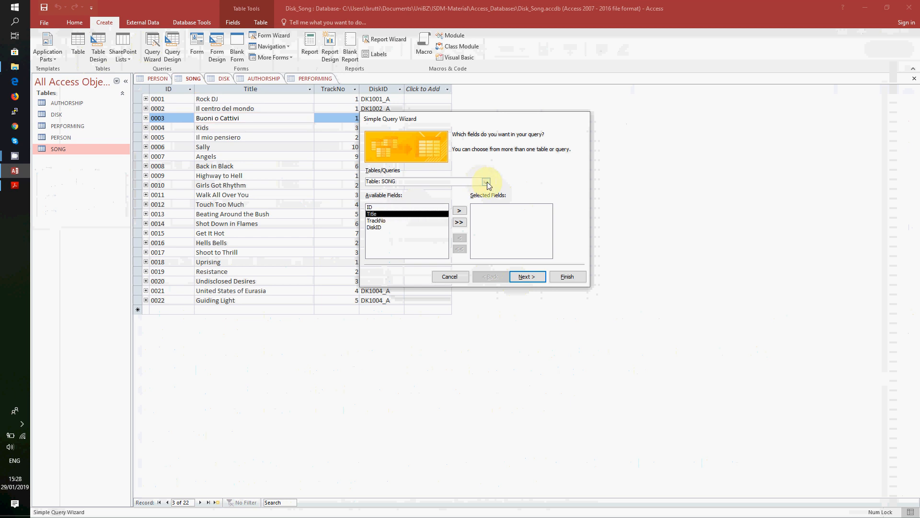
pyautogui.click(527, 277)
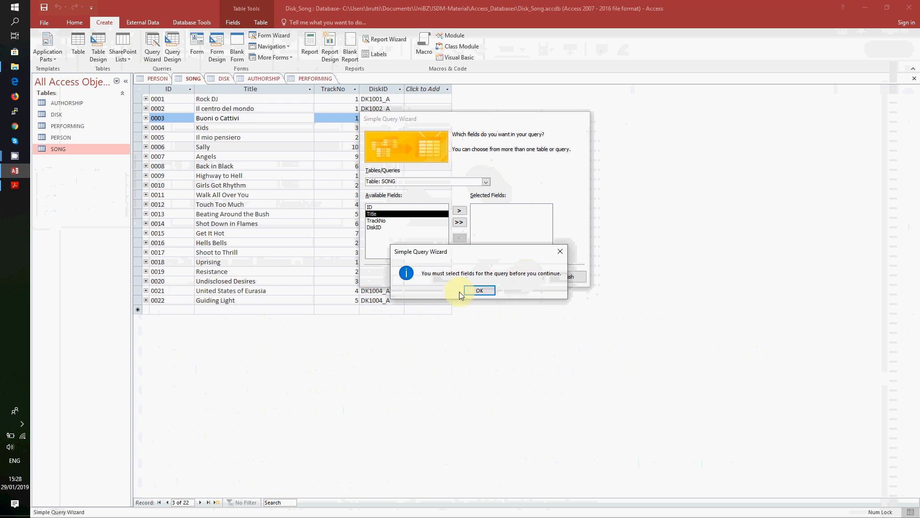
pyautogui.click(477, 291)
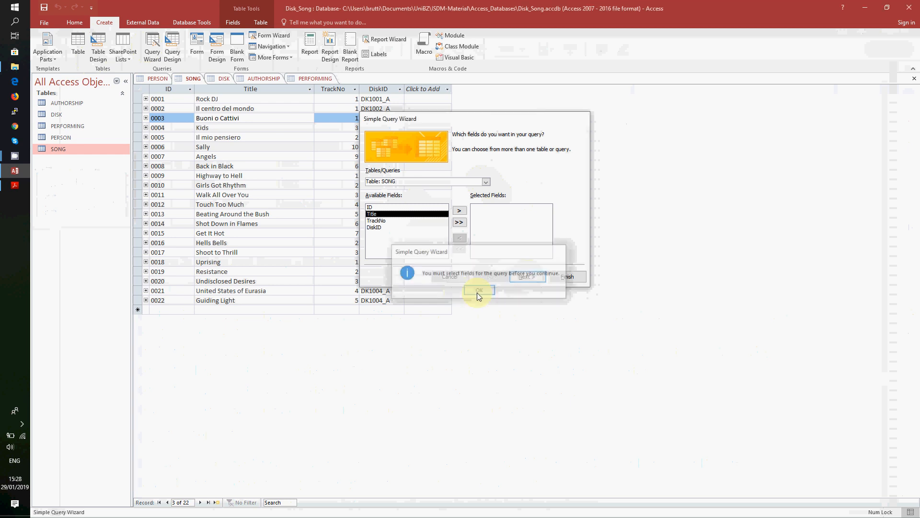
pyautogui.click(459, 212)
# - Add the Name field from the PERSON table to the query's selected fields
pyautogui.click(486, 181)
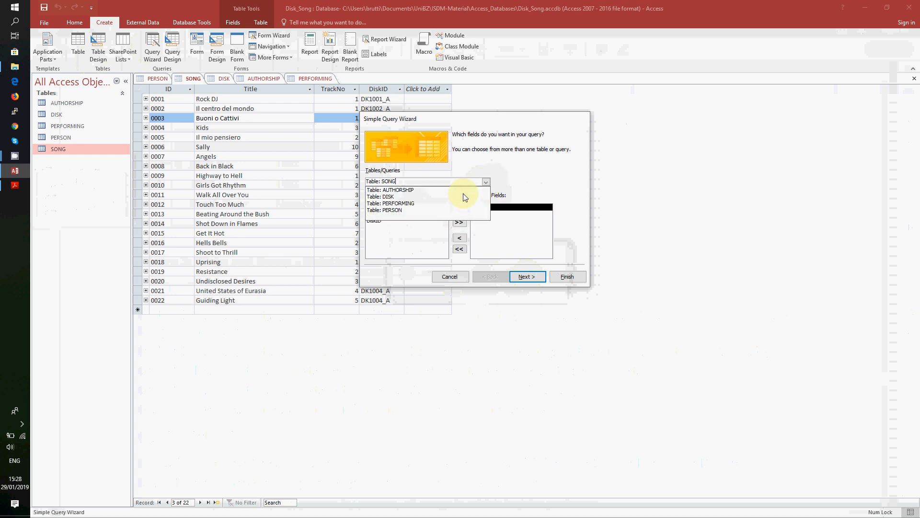
pyautogui.click(446, 214)
pyautogui.click(432, 214)
pyautogui.click(460, 211)
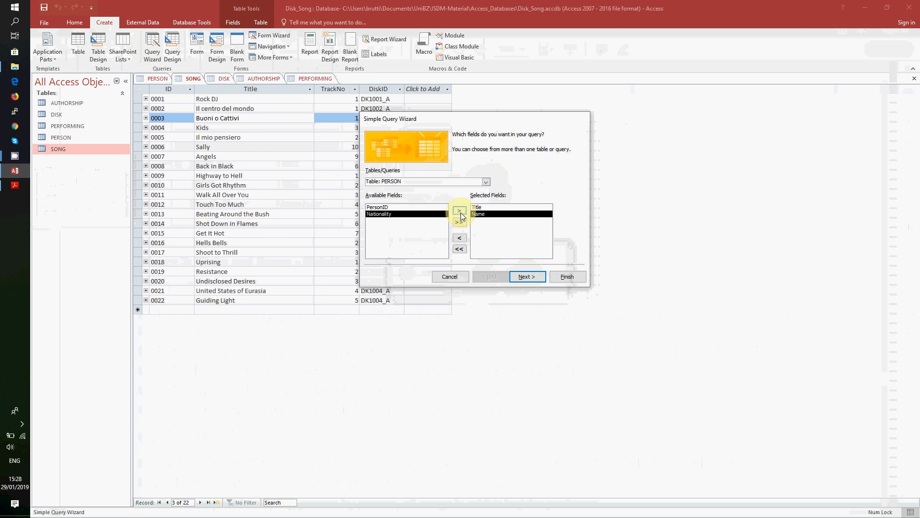
# - Keep the query as a detail query, title it Q01 and finish the wizard with the query opened to view information
pyautogui.click(531, 277)
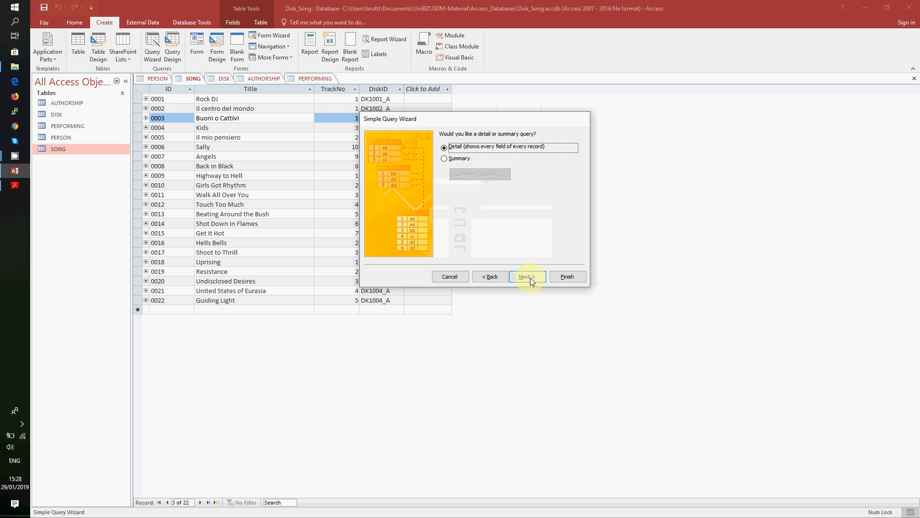
pyautogui.click(530, 277)
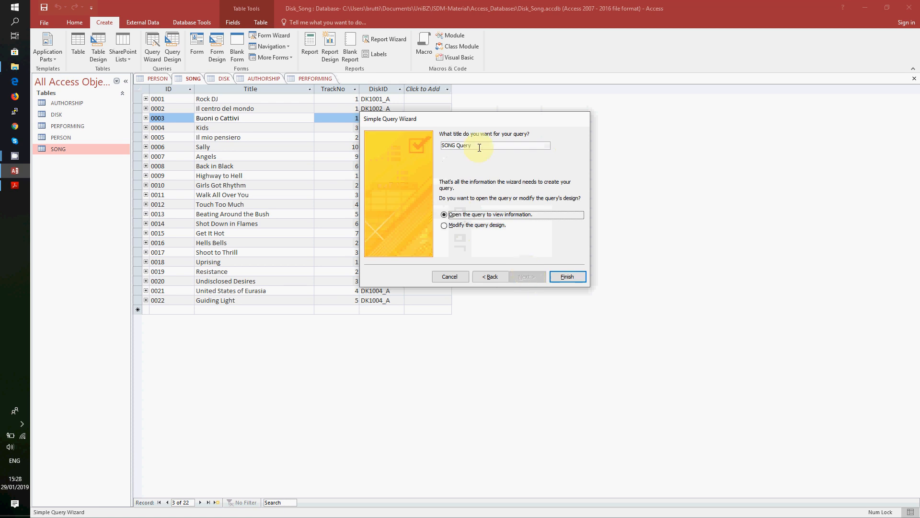
pyautogui.moveTo(480, 147); pyautogui.dragTo(431, 145)
pyautogui.write('Q01')
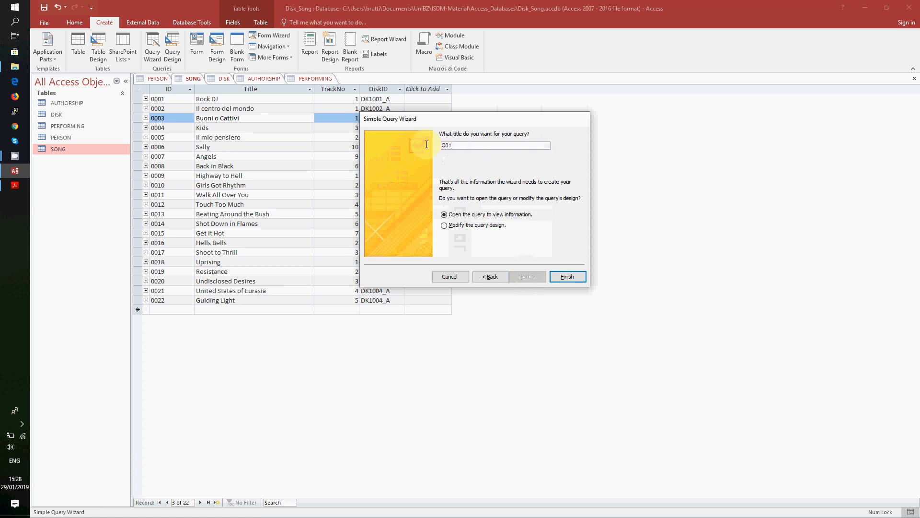
pyautogui.click(575, 275)
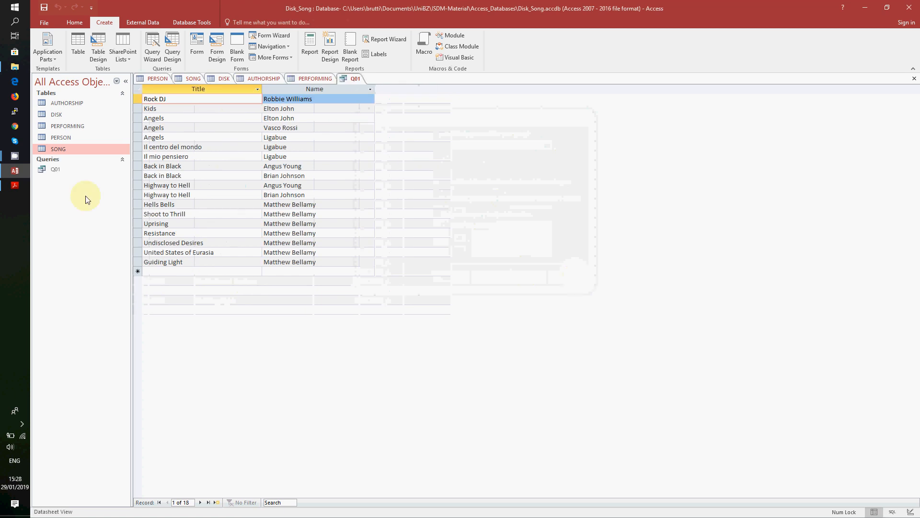
# - Show Q01 in Design View, close the Property Sheet and rearrange the tables in the order SONG, AUTHORSHIP, PERSON
pyautogui.rightClick(347, 80)
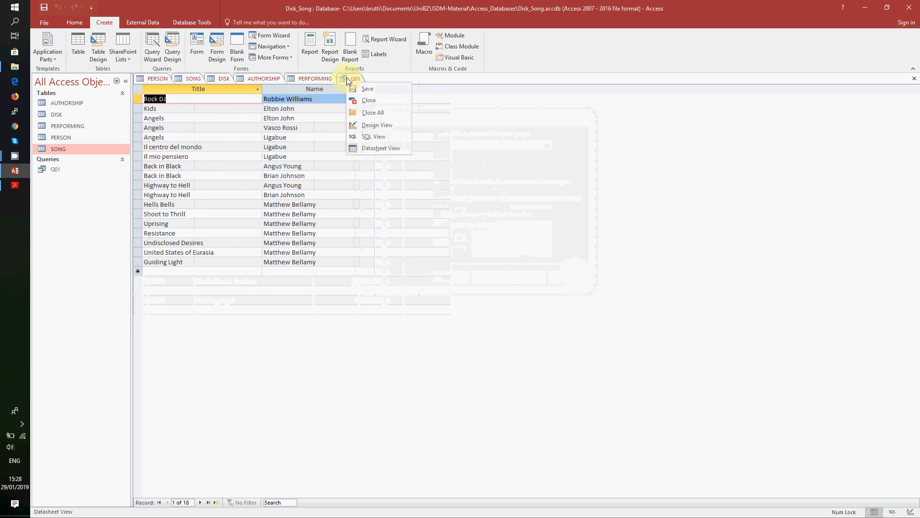
pyautogui.click(362, 124)
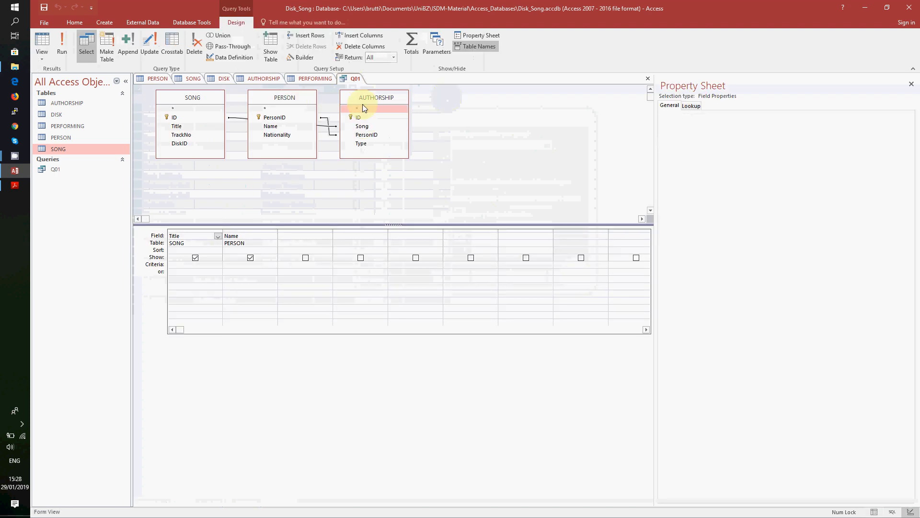
pyautogui.click(297, 102)
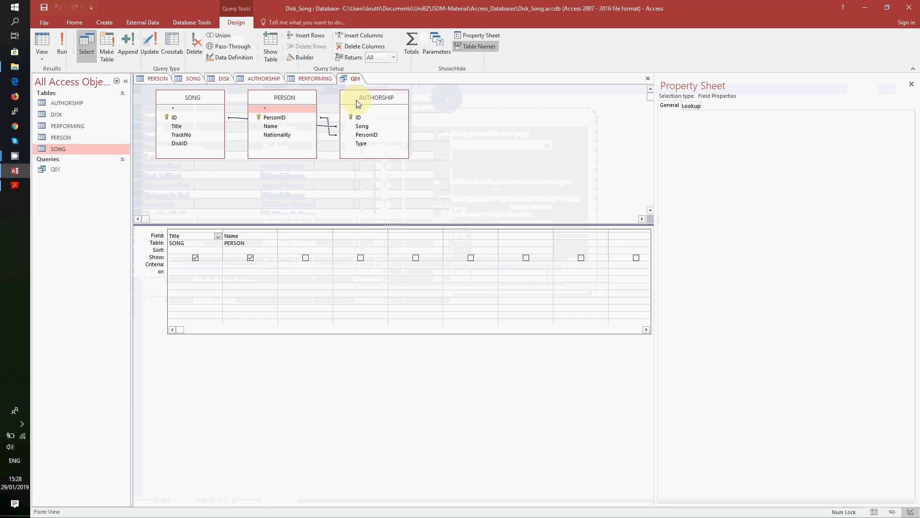
pyautogui.click(912, 84)
pyautogui.moveTo(280, 98); pyautogui.dragTo(491, 95)
pyautogui.moveTo(359, 97); pyautogui.dragTo(296, 99)
pyautogui.moveTo(465, 102); pyautogui.dragTo(384, 107)
pyautogui.moveTo(215, 102); pyautogui.dragTo(236, 104)
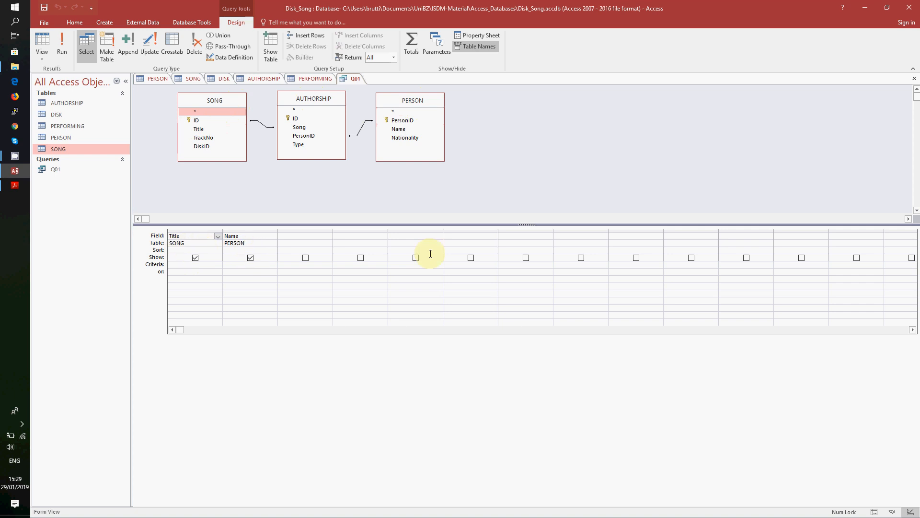
# - Set the criterion of the Title field to [ Song title ? ] and run the query with the song title Buoni o Cattivi
pyautogui.click(214, 265)
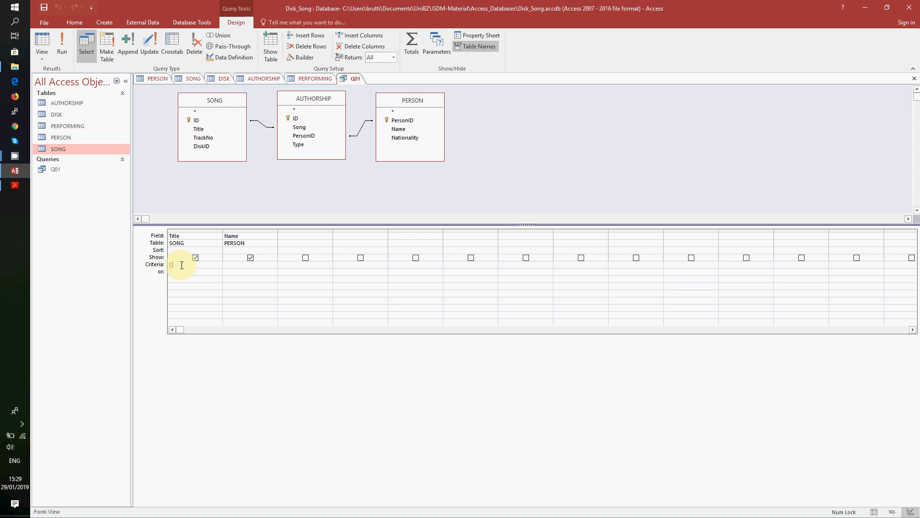
pyautogui.write('Song] title ?]')
pyautogui.click(62, 52)
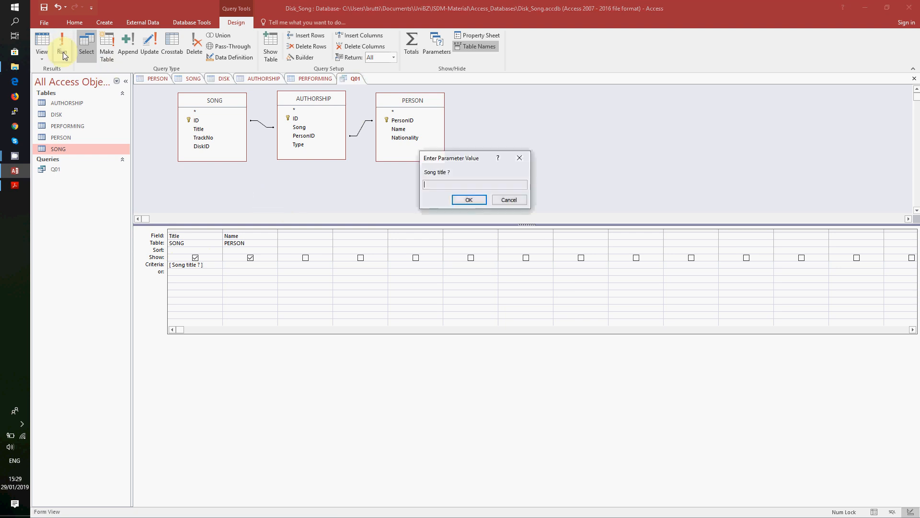
pyautogui.write('Buoni o Cattivi')
pyautogui.press('Return')
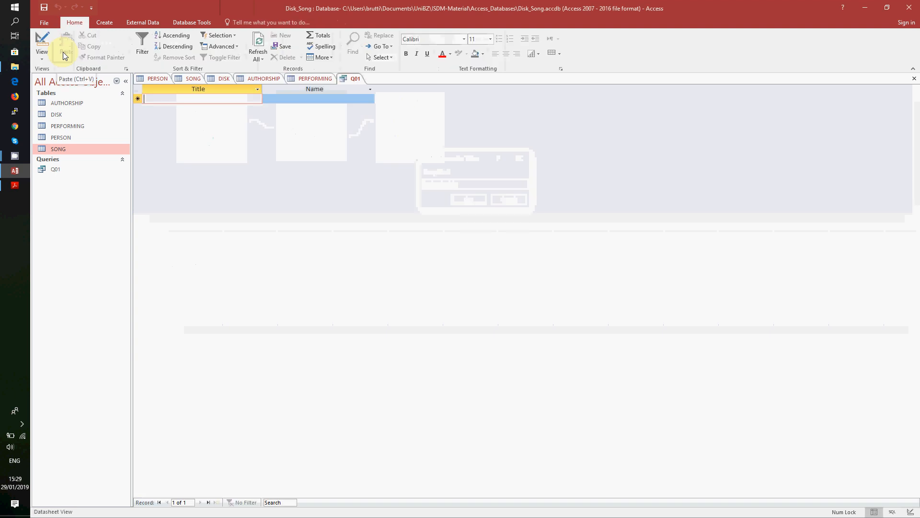
pyautogui.click(13, 157)
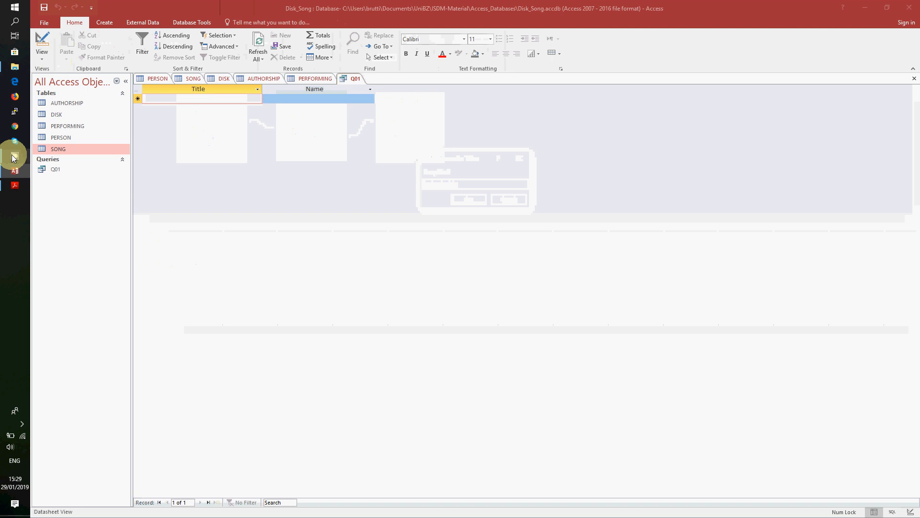
pyautogui.click(68, 137)
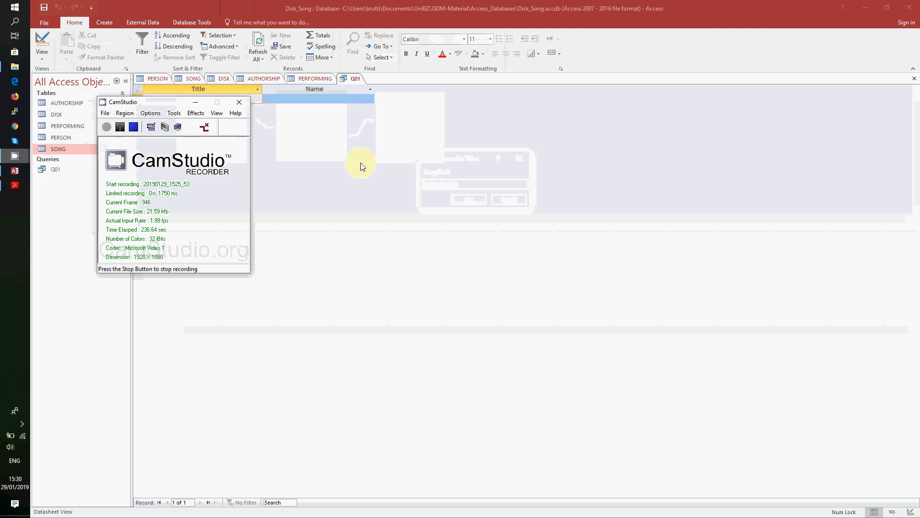
pyautogui.click(339, 159)
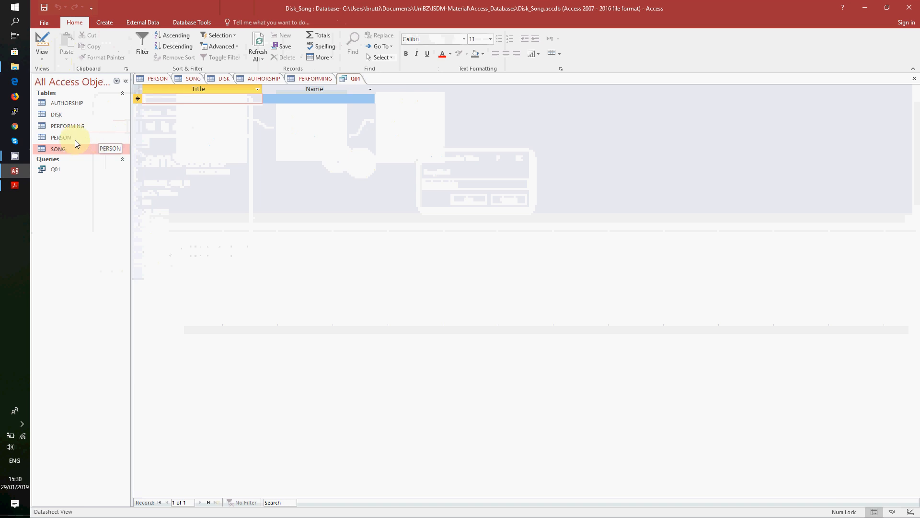
# - Check the AUTHORSHIP table and the SONG table for a song that has an author assigned
pyautogui.click(79, 105)
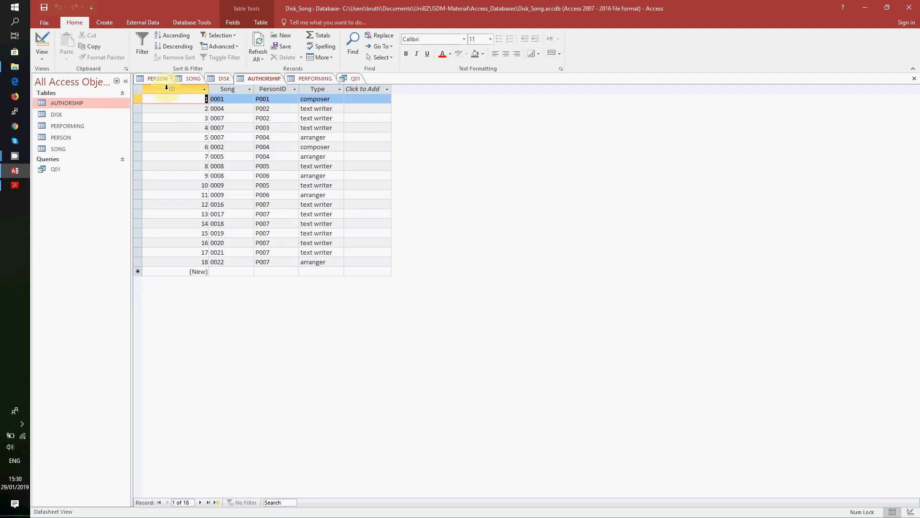
pyautogui.click(188, 81)
pyautogui.click(223, 130)
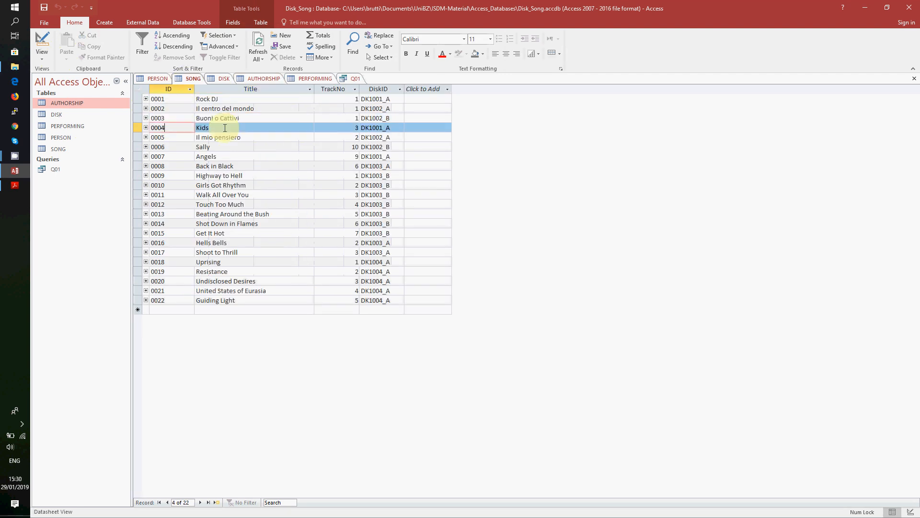
# - Return Q01 to Design View and run it with Kids as the song title
pyautogui.click(352, 81)
pyautogui.rightClick(349, 77)
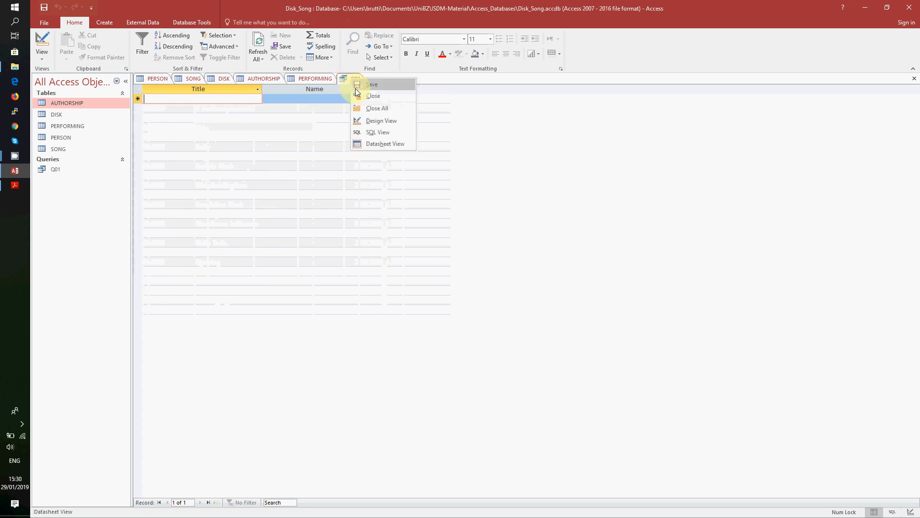
pyautogui.click(369, 122)
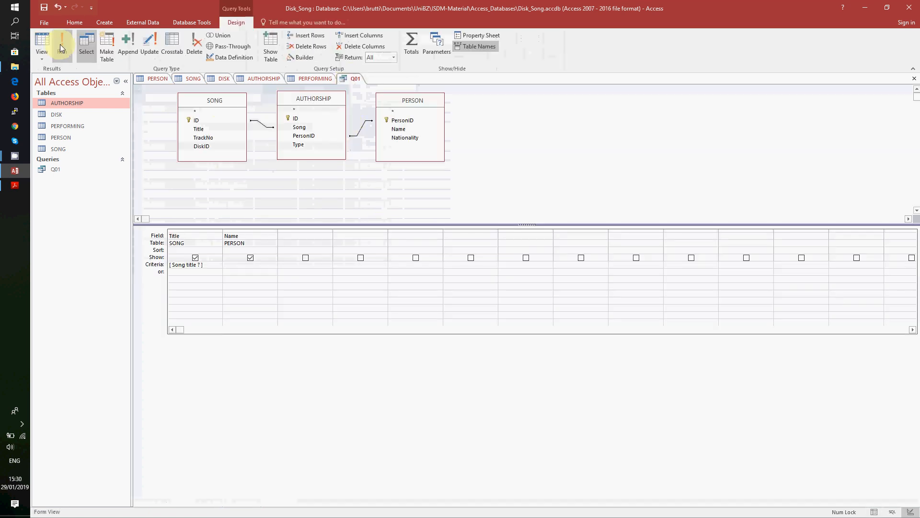
pyautogui.click(60, 47)
pyautogui.write('Kids')
pyautogui.press('Return')
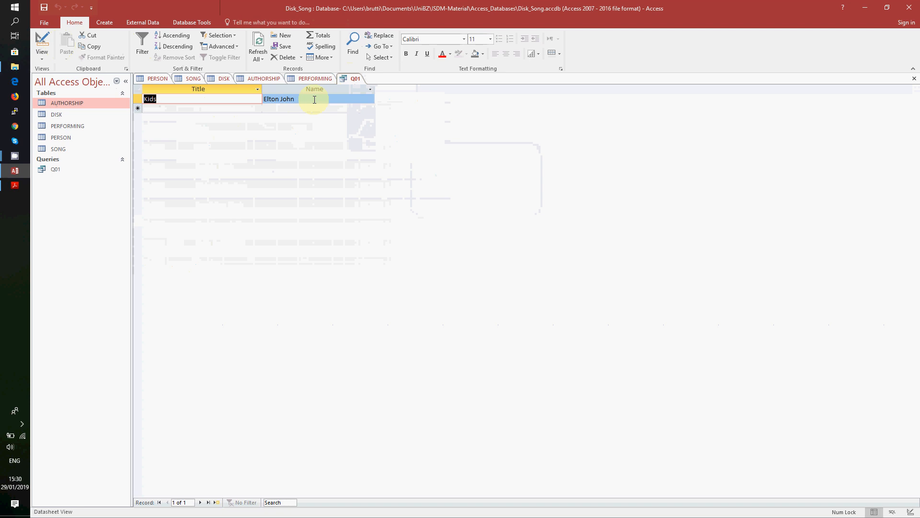
# - Save query Q01 with its song title parameter and close it
pyautogui.rightClick(344, 78)
pyautogui.click(354, 83)
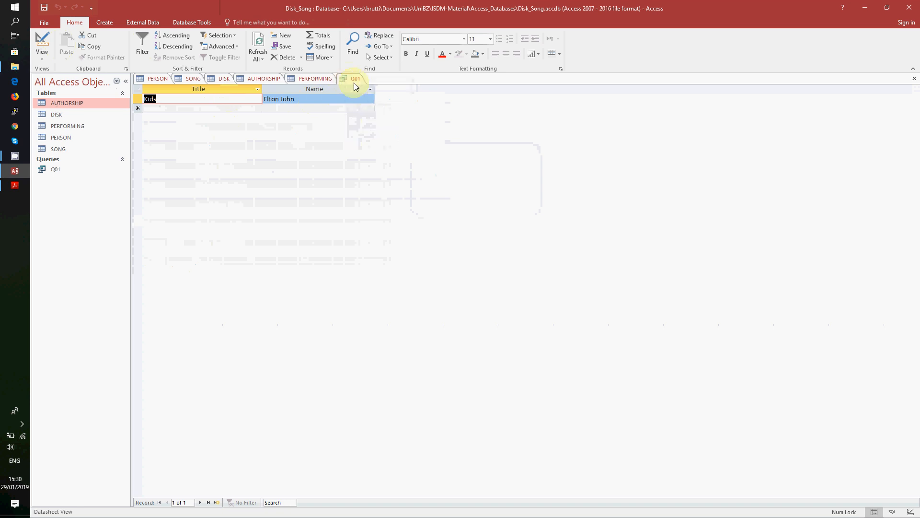
pyautogui.rightClick(354, 82)
pyautogui.click(363, 95)
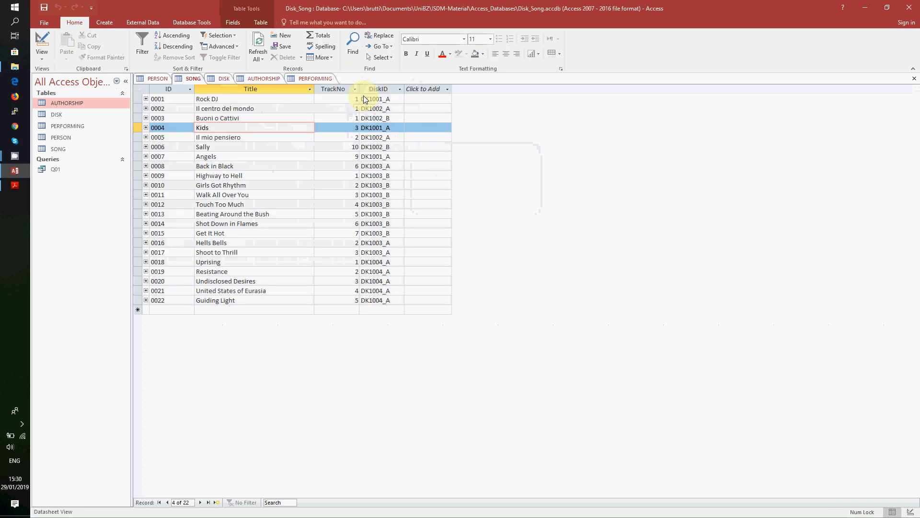
# - Switch to the exercise PDF in Adobe Acrobat Reader and reread the Q01 requirements in Part A
pyautogui.hotkey('alt', 'Tab')
pyautogui.press('Tab')
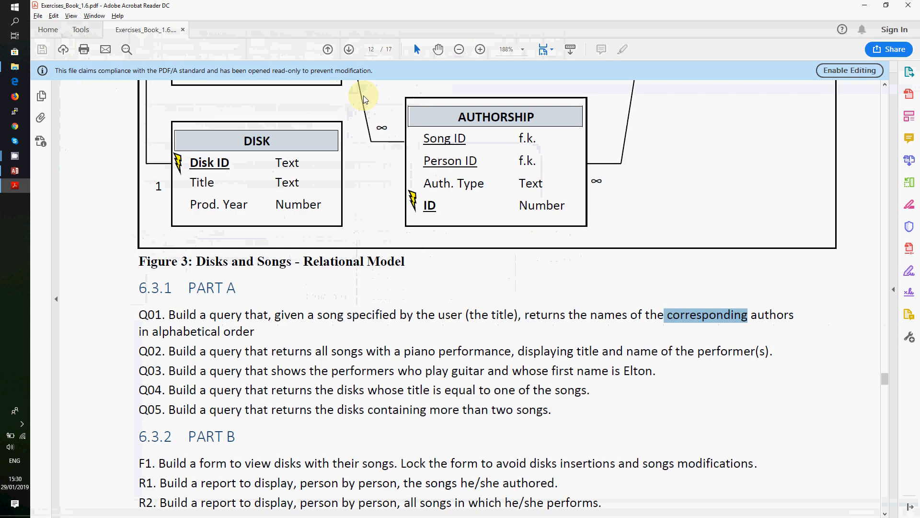
pyautogui.scroll(-1, 296, 273)
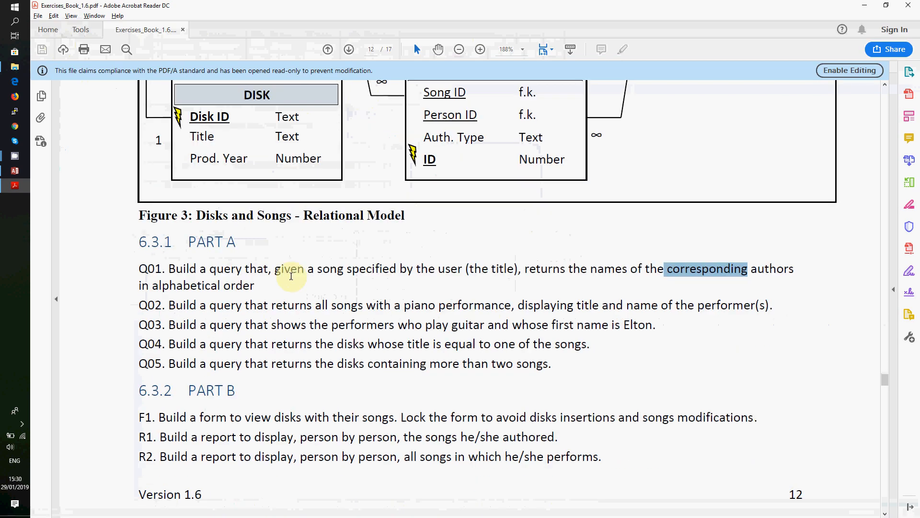
pyautogui.scroll(1, 291, 275)
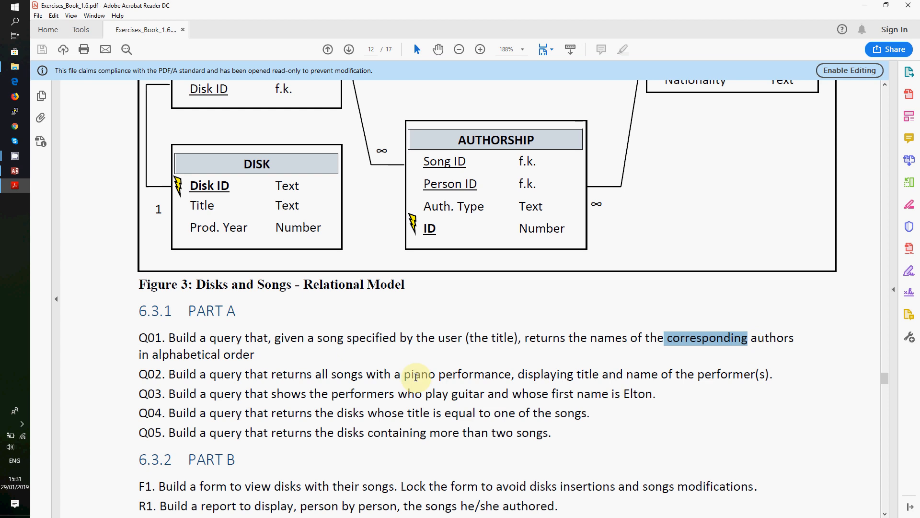
# - Switch back to Access and examine the AUTHORSHIP and SONG tables for a song with several authors
pyautogui.click(20, 171)
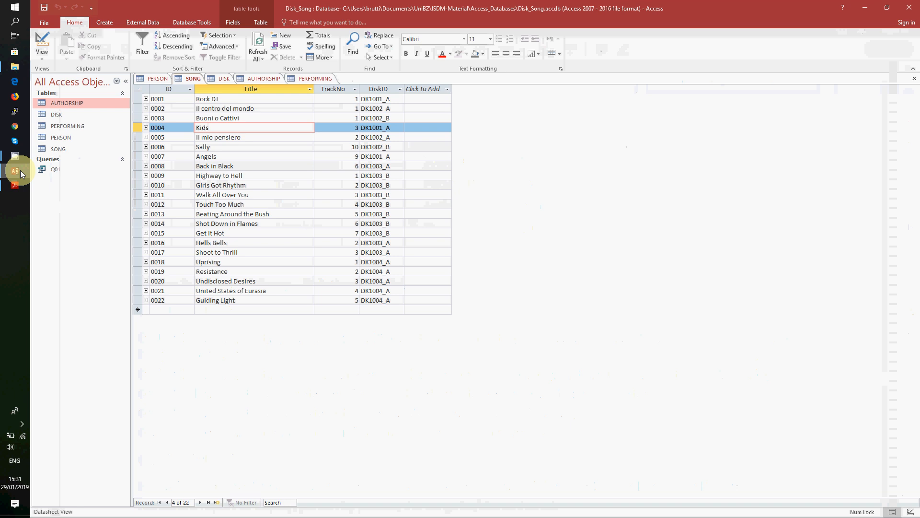
pyautogui.click(271, 79)
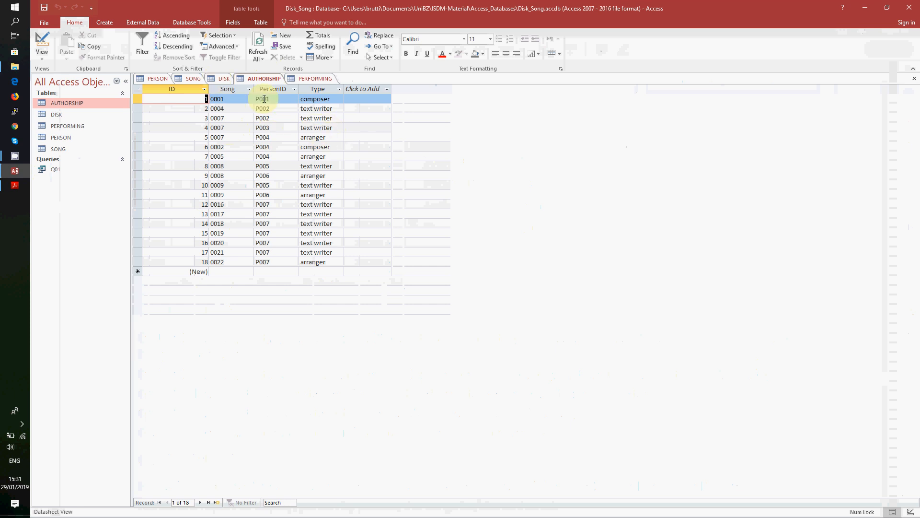
pyautogui.click(190, 78)
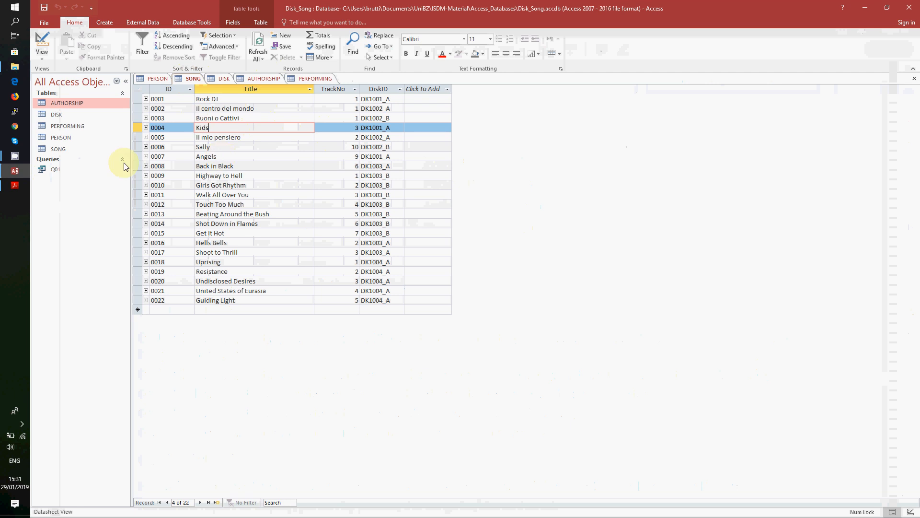
# - Open Q01 in Design View and set the Name field to sort in ascending order
pyautogui.click(68, 170)
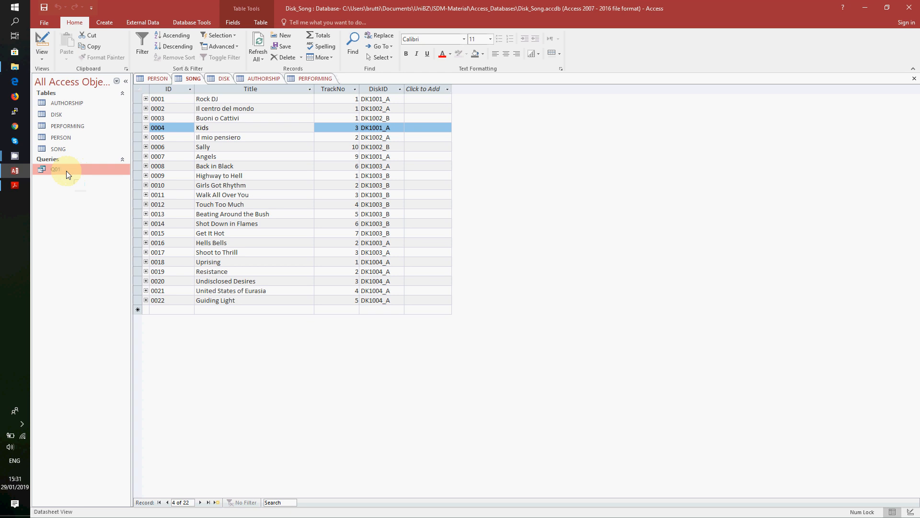
pyautogui.rightClick(66, 171)
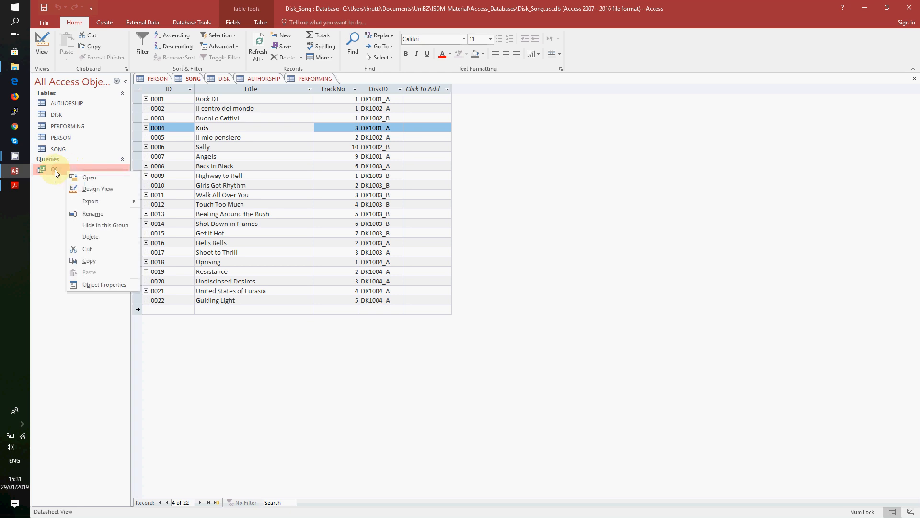
pyautogui.click(94, 189)
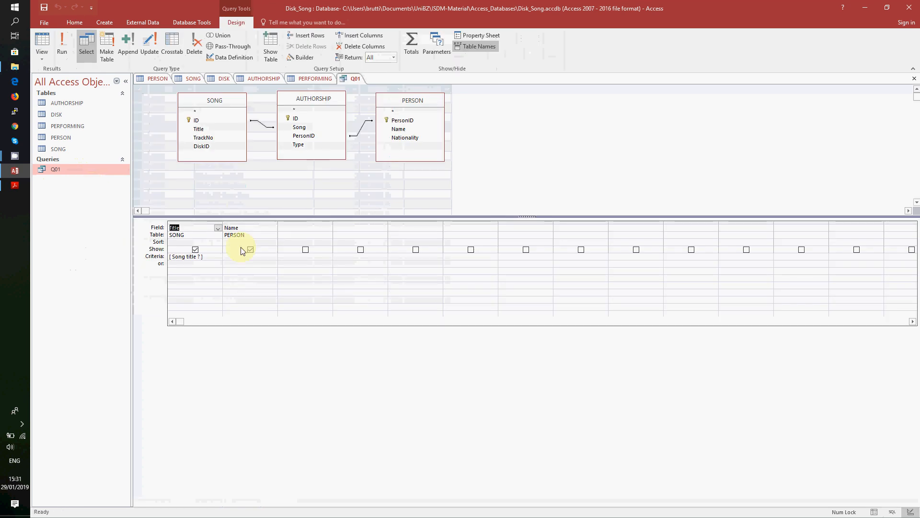
pyautogui.click(271, 241)
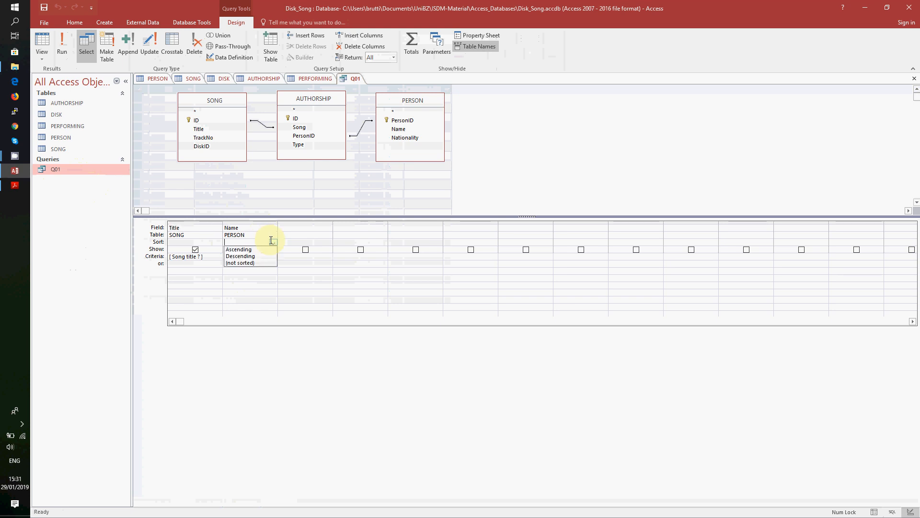
pyautogui.click(247, 250)
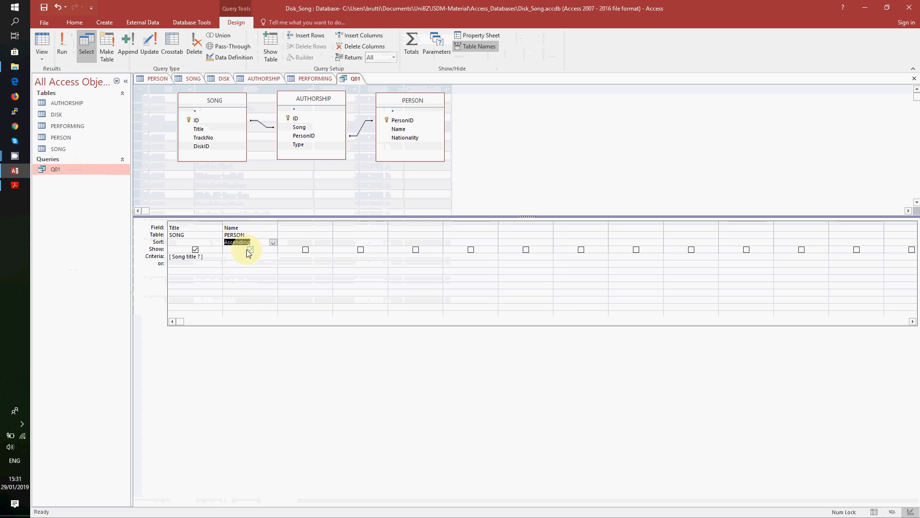
# - Run Q01 with Angels as the song title to check the order of its authors
pyautogui.click(61, 50)
pyautogui.write('Angels')
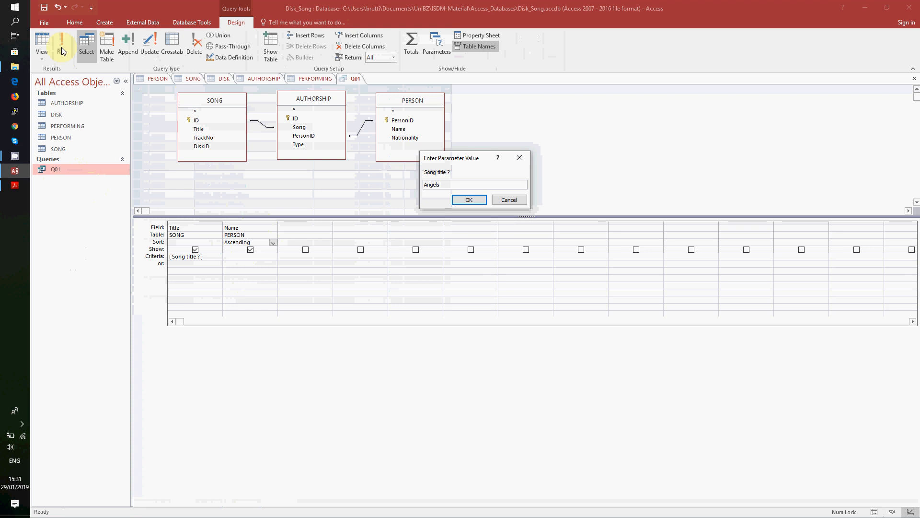
pyautogui.press('Return')
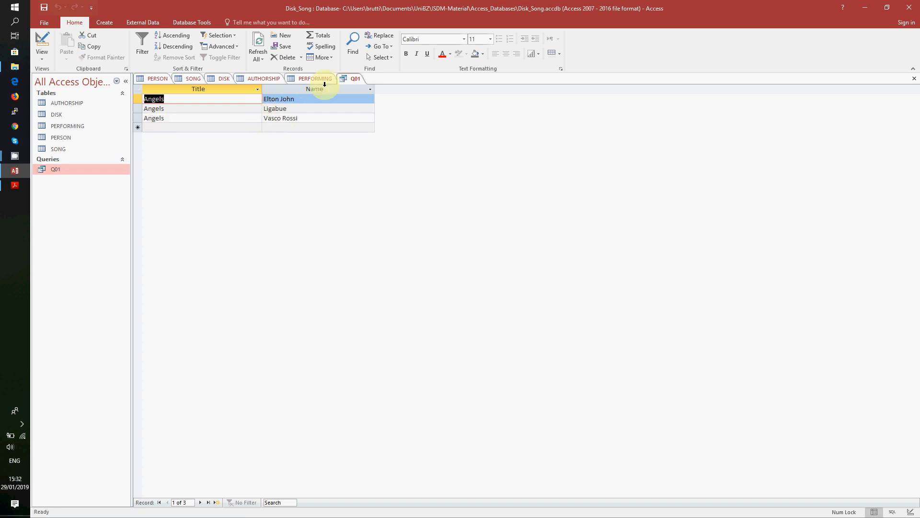
# - Save the sorted version of query Q01 and close it
pyautogui.rightClick(354, 80)
pyautogui.click(363, 84)
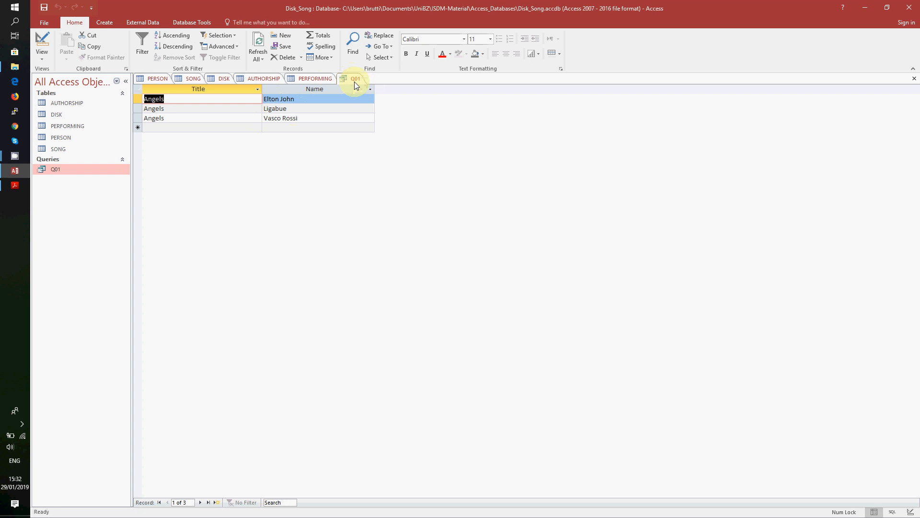
pyautogui.rightClick(355, 81)
pyautogui.click(369, 99)
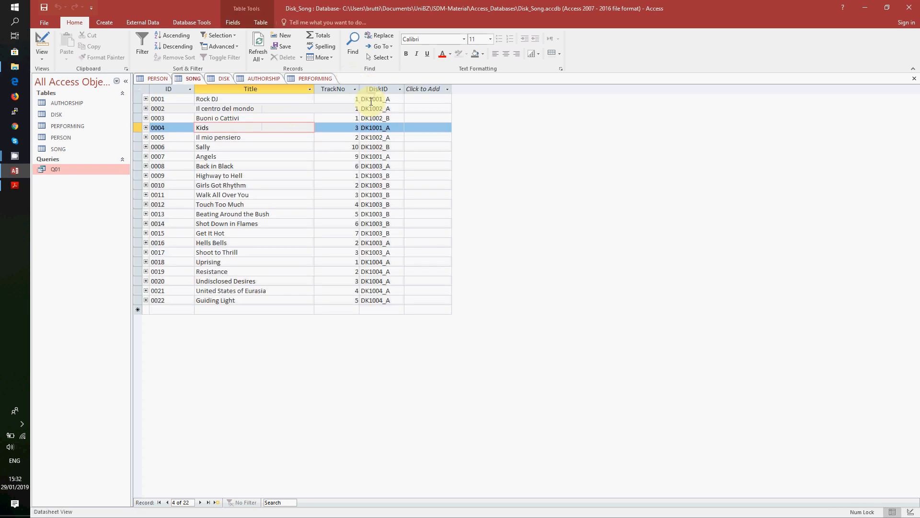
# - Switch to the exercise PDF in Adobe Acrobat Reader and review the Q02 task and the relational model in Figure 3
pyautogui.hotkey('alt', 'Tab')
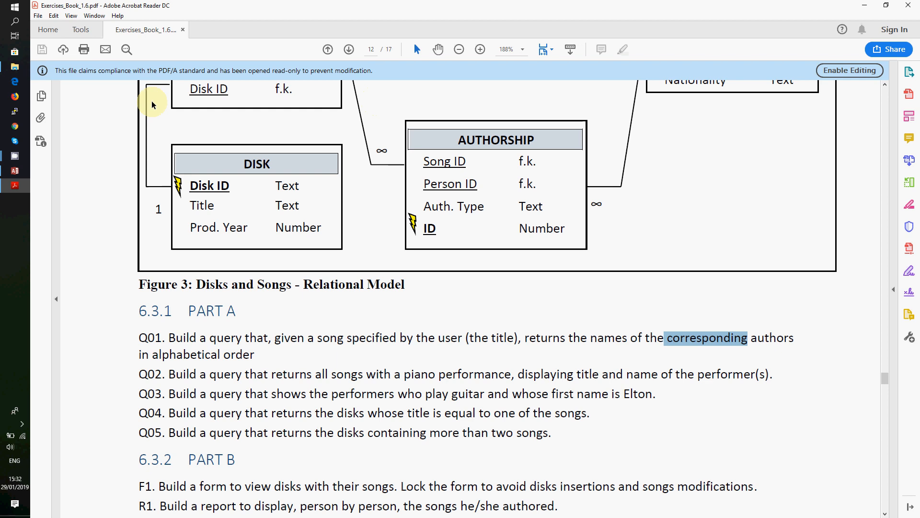
pyautogui.scroll(6, 284, 239)
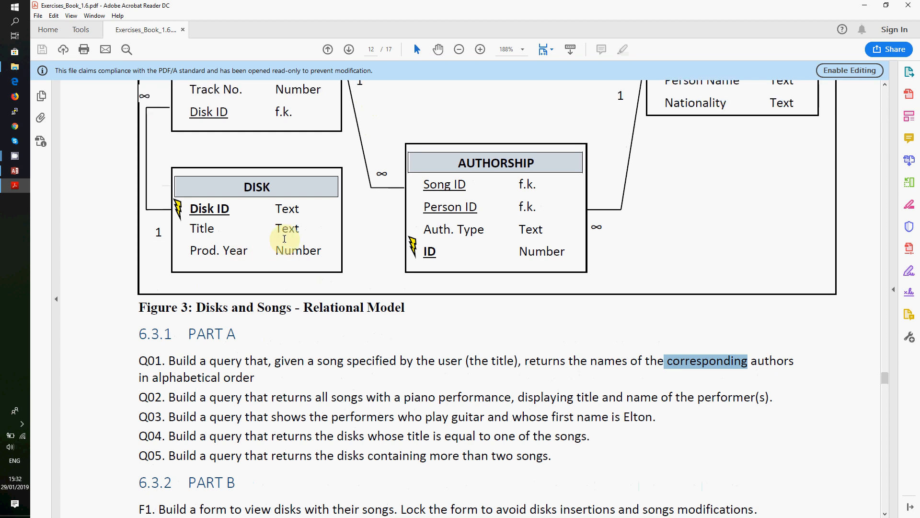
pyautogui.scroll(2, 284, 239)
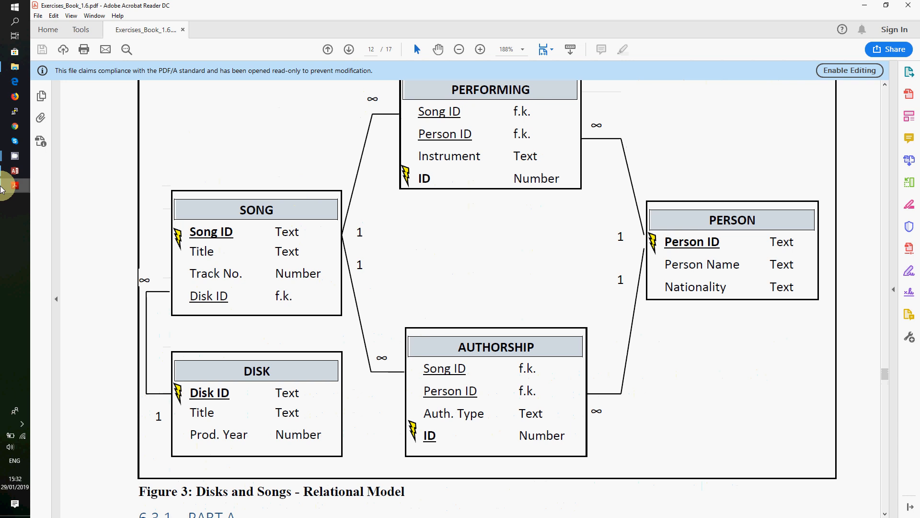
# - Switch to the Disk_Song database in Access and start a simple wizard query with the Title field from the SONG table
pyautogui.click(14, 173)
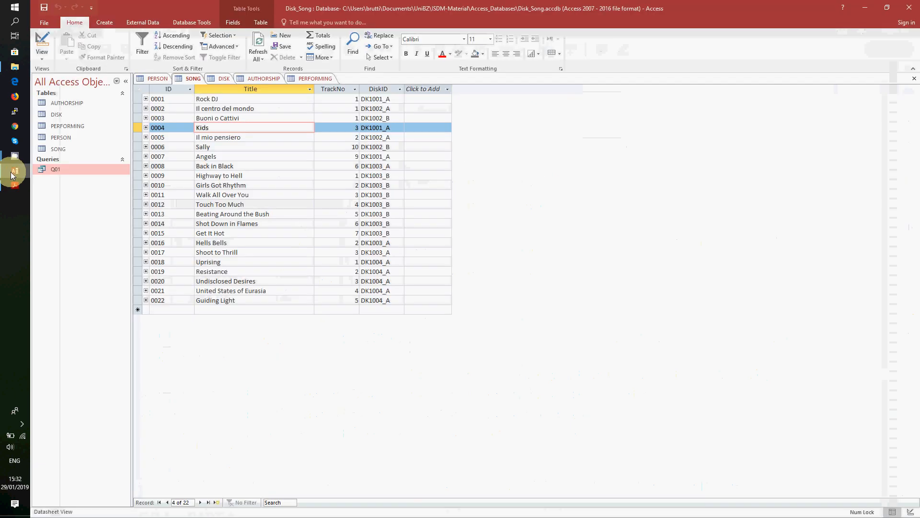
pyautogui.click(104, 22)
pyautogui.click(152, 48)
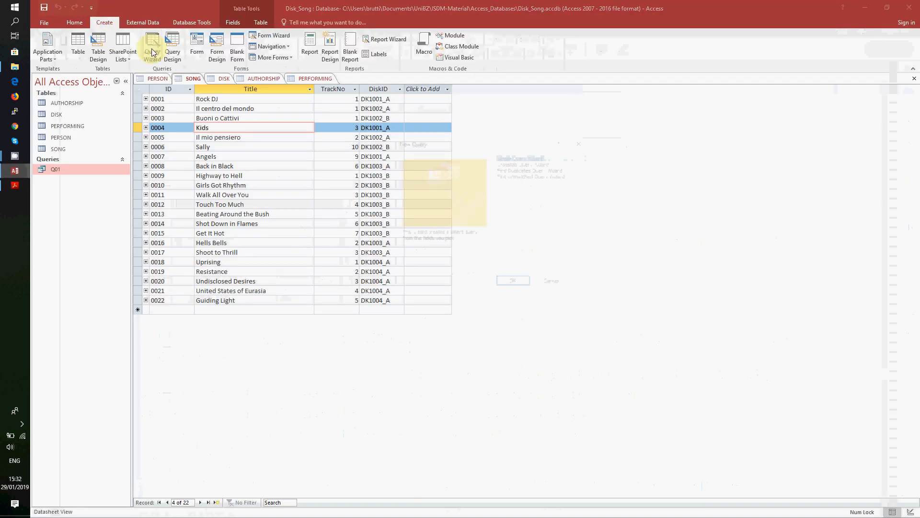
pyautogui.click(518, 283)
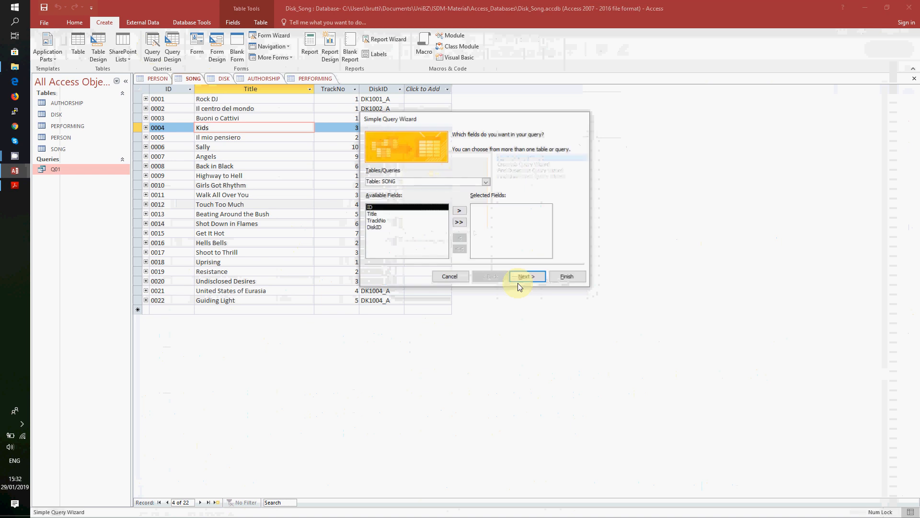
pyautogui.click(416, 214)
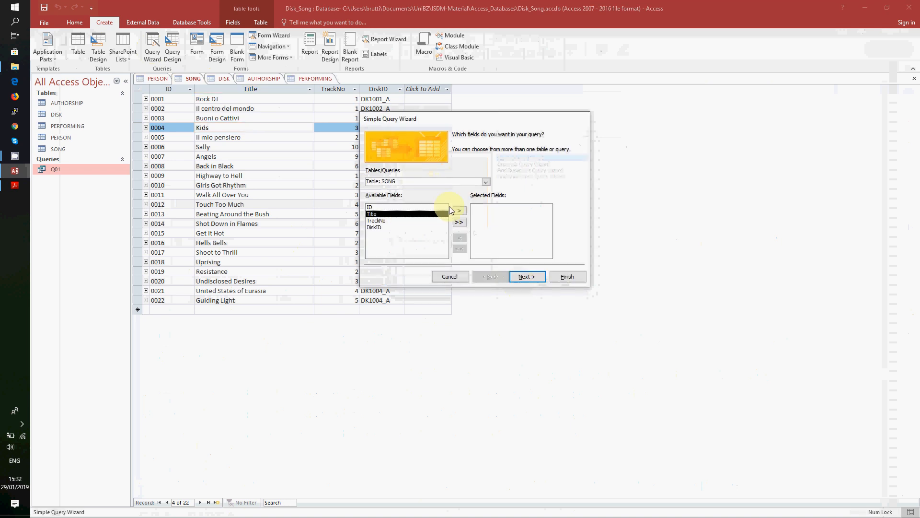
pyautogui.click(453, 210)
# - Add the Instrument field from the PERFORMING table and the Name field from the PERSON table to the query
pyautogui.click(486, 181)
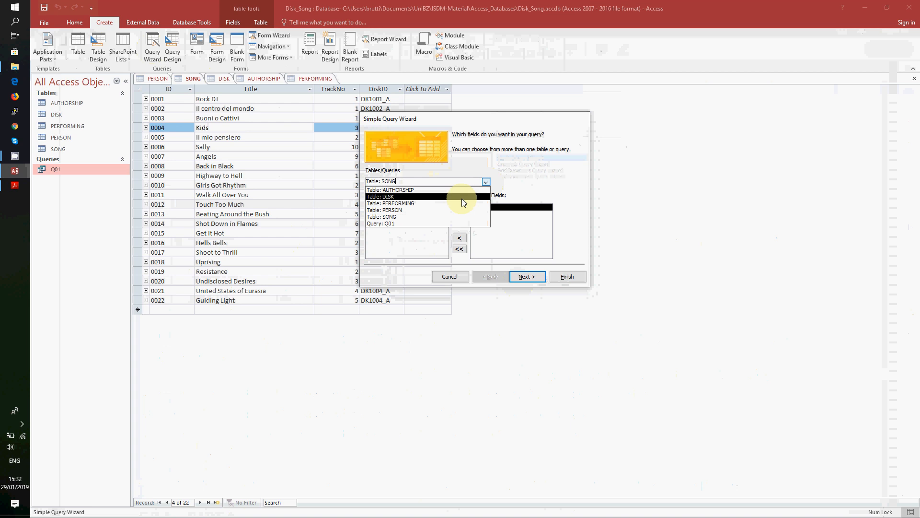
pyautogui.click(421, 204)
pyautogui.click(399, 227)
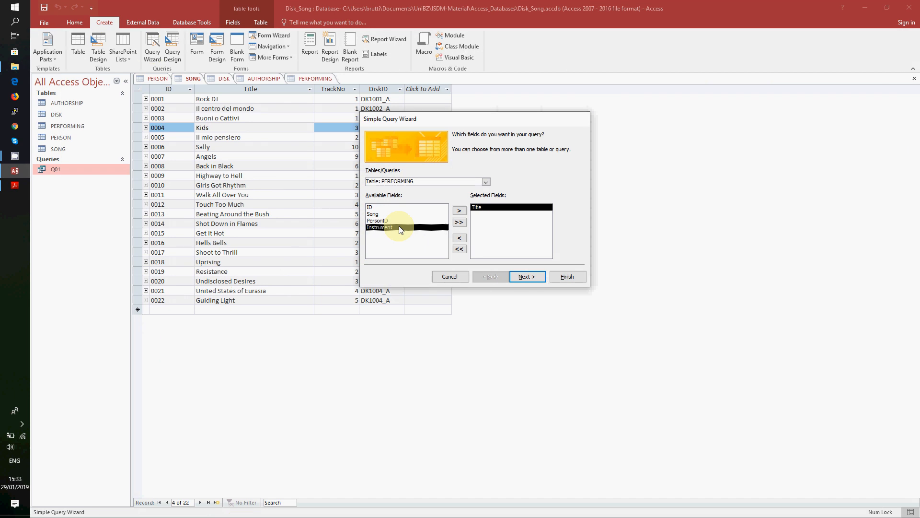
pyautogui.click(461, 211)
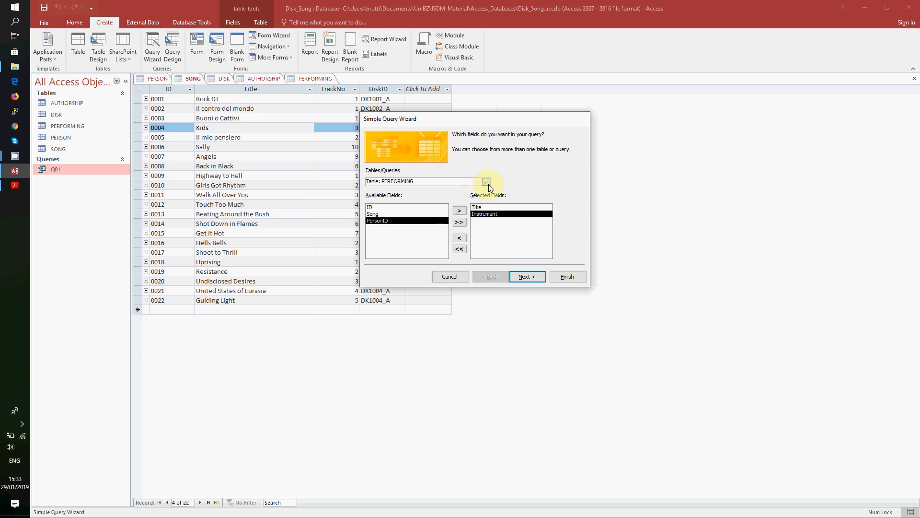
pyautogui.click(486, 181)
pyautogui.click(453, 210)
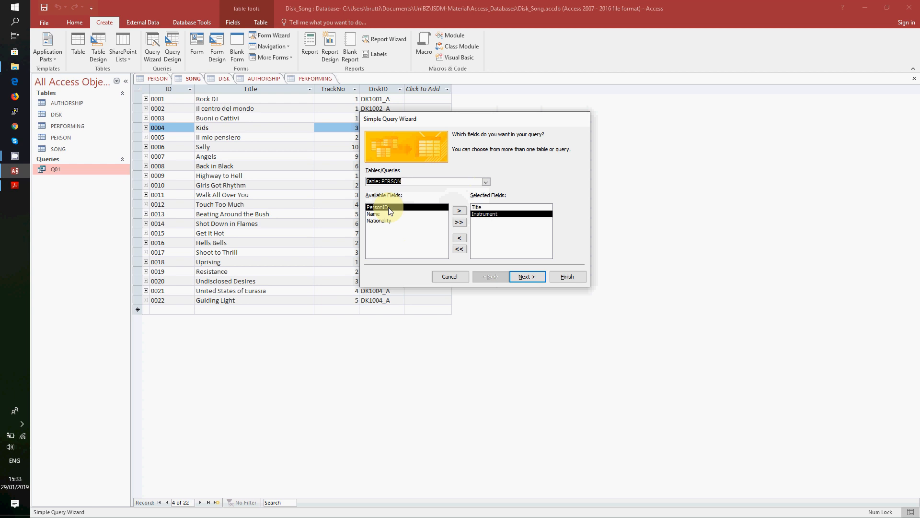
pyautogui.click(381, 214)
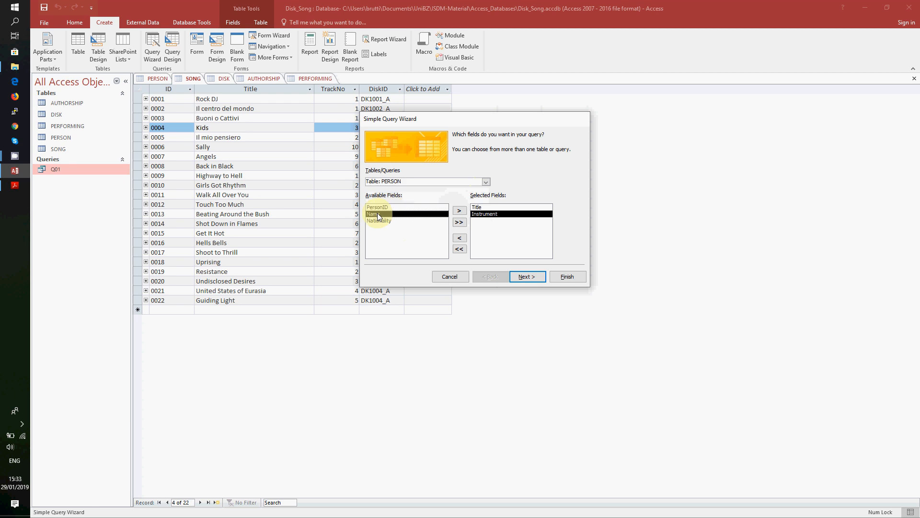
pyautogui.click(460, 211)
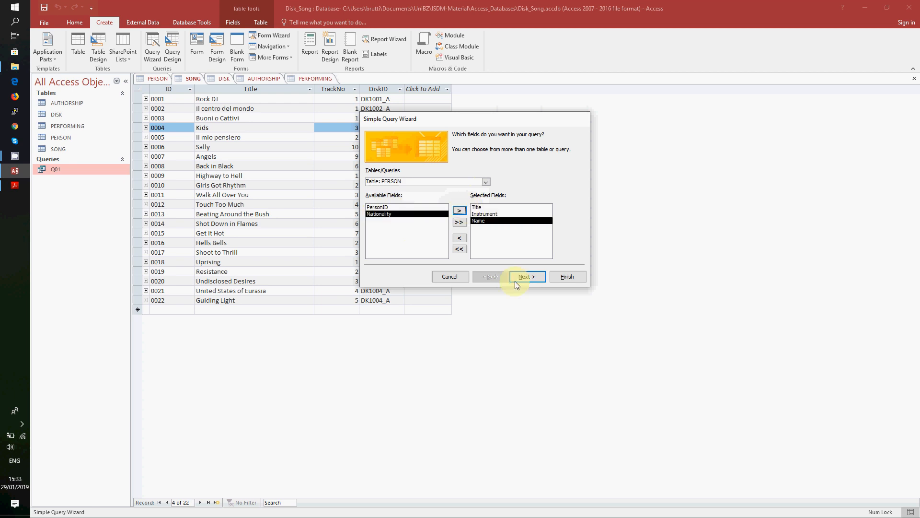
# - Keep it a detail query, title it Q02 and finish the wizard with the query's design open for modification
pyautogui.click(527, 277)
pyautogui.click(527, 276)
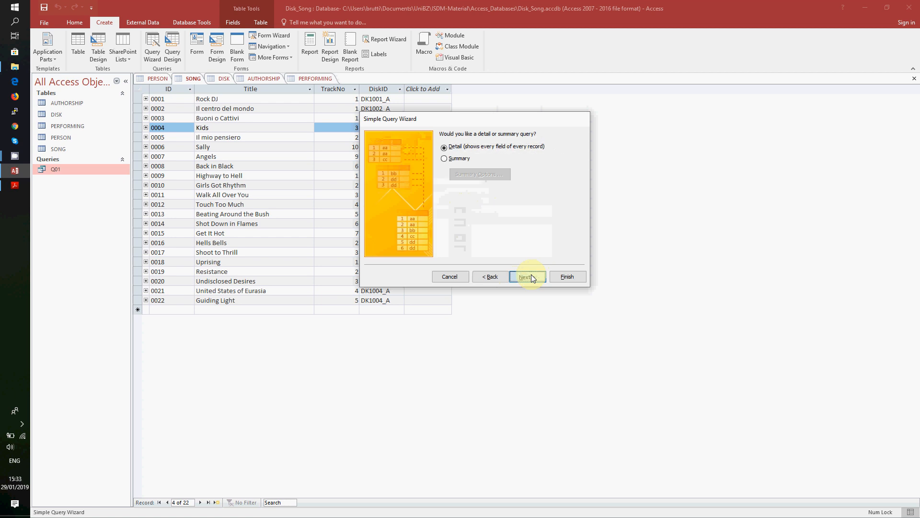
pyautogui.moveTo(484, 142); pyautogui.dragTo(432, 143)
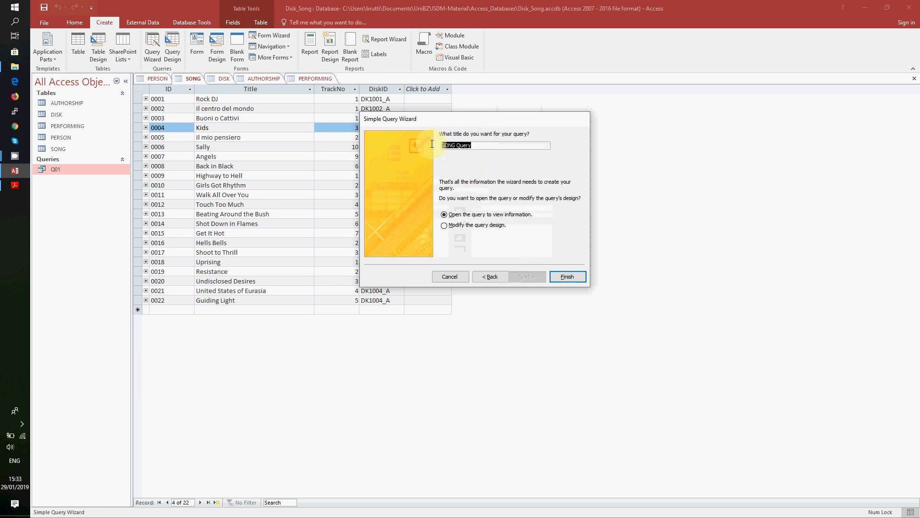
pyautogui.write('Q02')
pyautogui.click(496, 231)
pyautogui.click(561, 272)
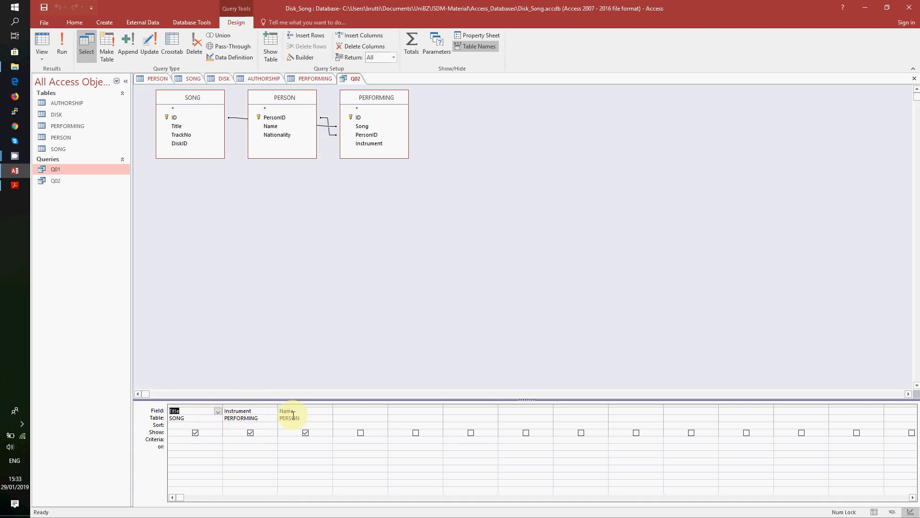
# - Set the criterion "piano" for the Instrument field of Q02 and run the query
pyautogui.click(237, 439)
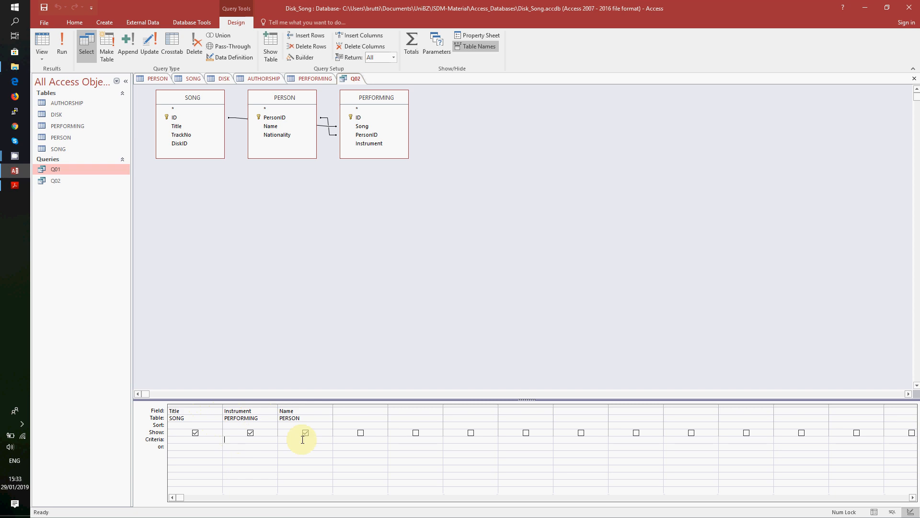
pyautogui.write('"piano')
pyautogui.click(68, 50)
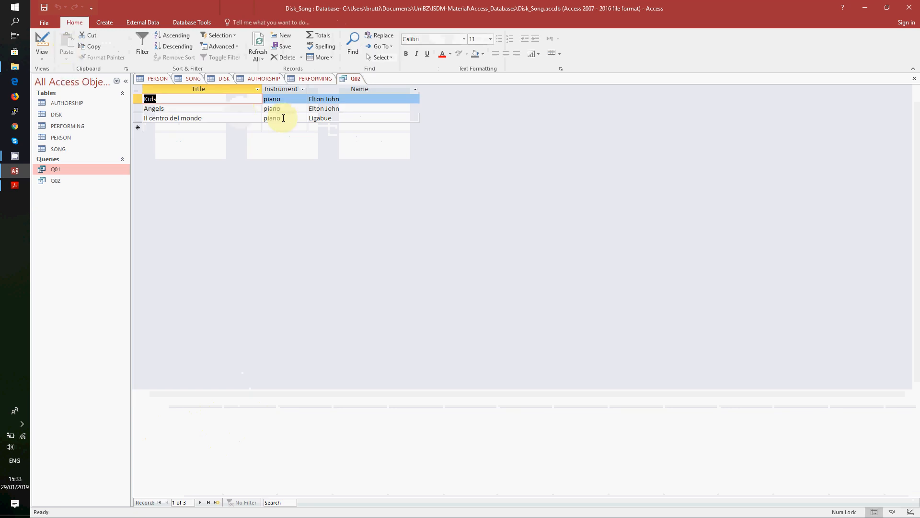
# - Switch to the exercise PDF in Adobe Acrobat Reader and check which fields the Q02 task asks to display
pyautogui.click(8, 186)
pyautogui.scroll(-4, 311, 348)
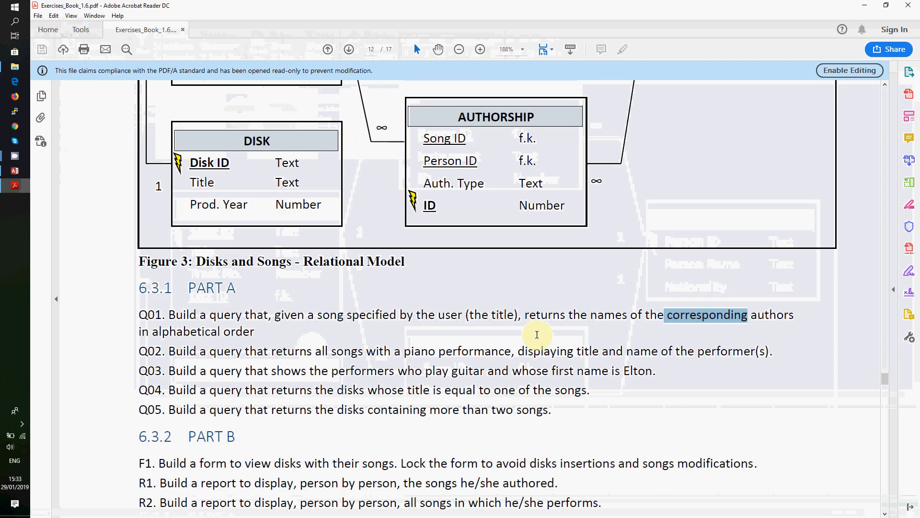
pyautogui.moveTo(518, 351); pyautogui.dragTo(772, 353)
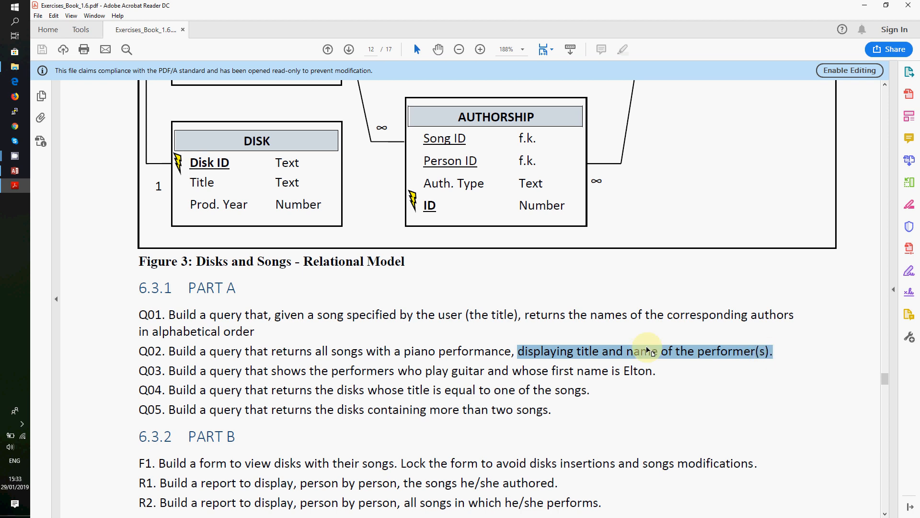
# - Return to Access, hide the Instrument field from Q02's output in Design View and run the query again
pyautogui.click(15, 170)
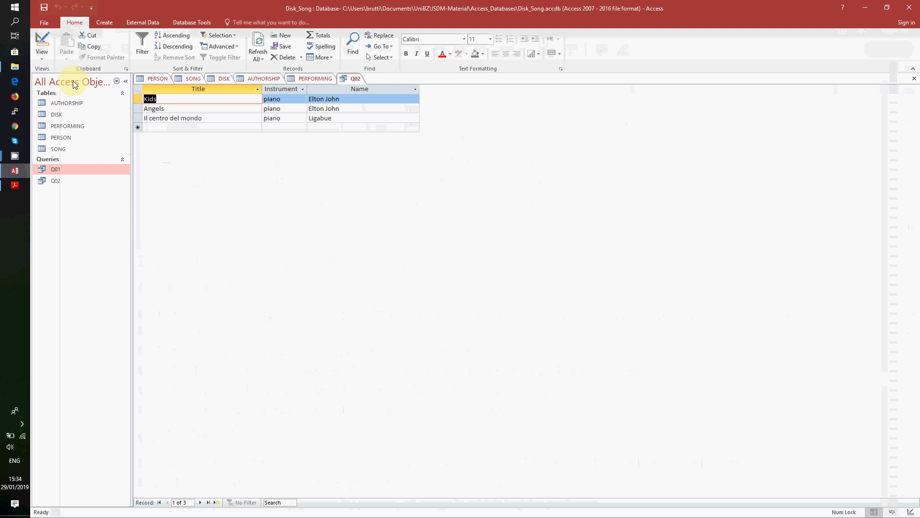
pyautogui.click(42, 56)
pyautogui.click(52, 115)
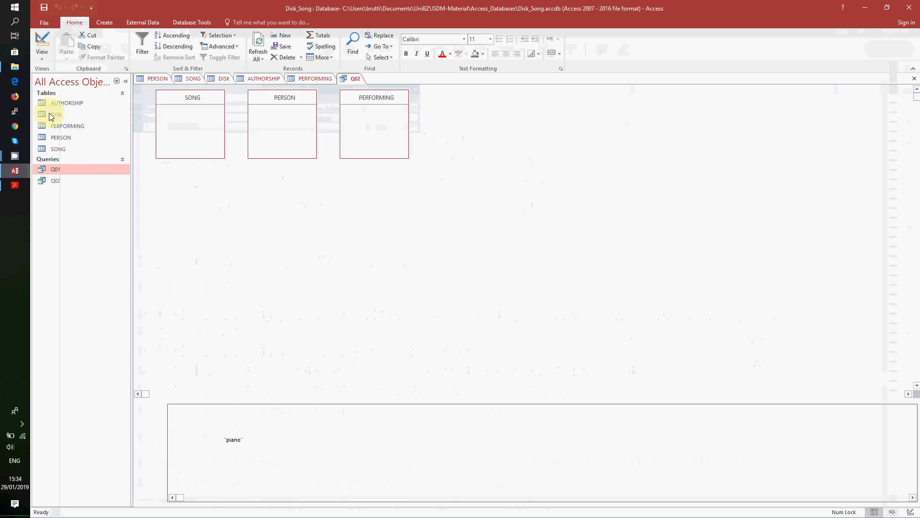
pyautogui.click(228, 437)
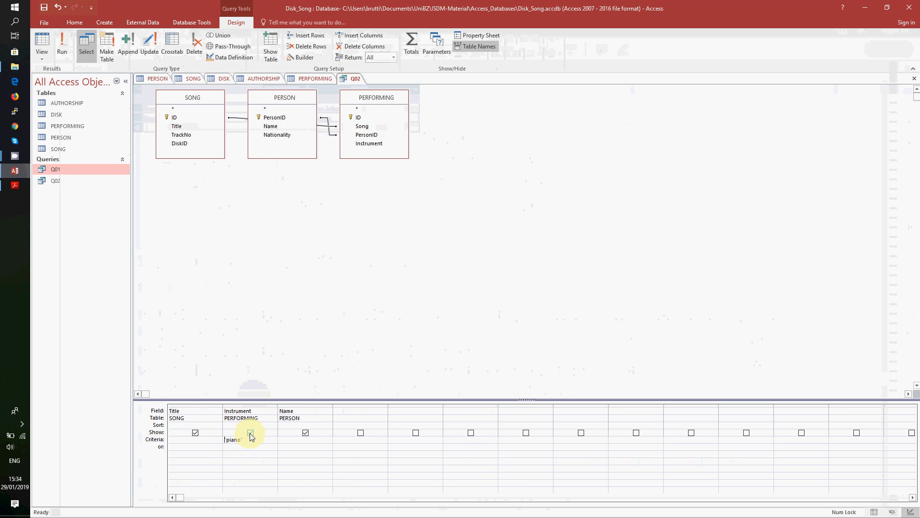
pyautogui.click(251, 432)
pyautogui.click(63, 53)
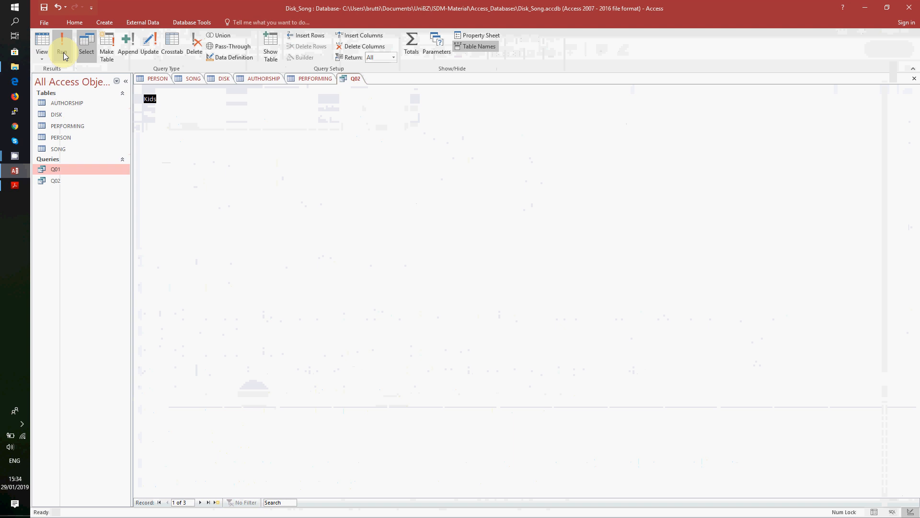
# - Save query Q02 and close it
pyautogui.rightClick(352, 79)
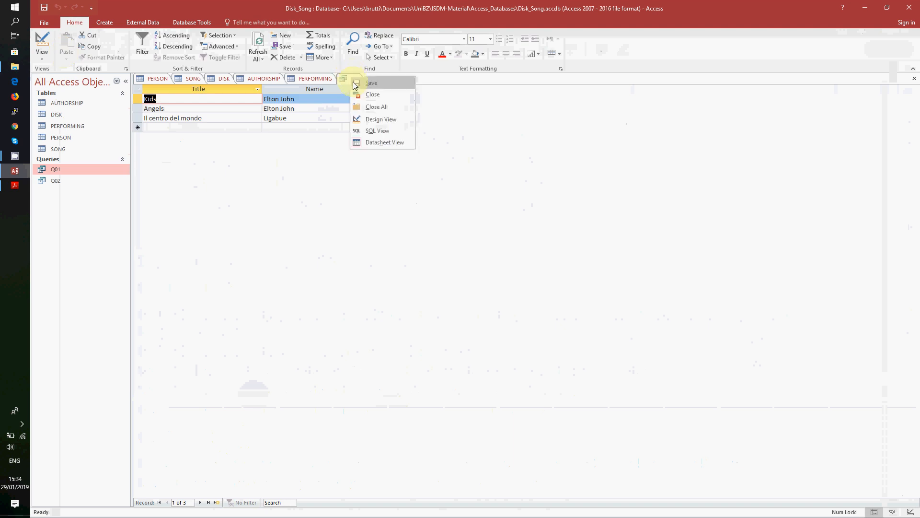
pyautogui.click(349, 77)
pyautogui.rightClick(350, 78)
pyautogui.click(356, 94)
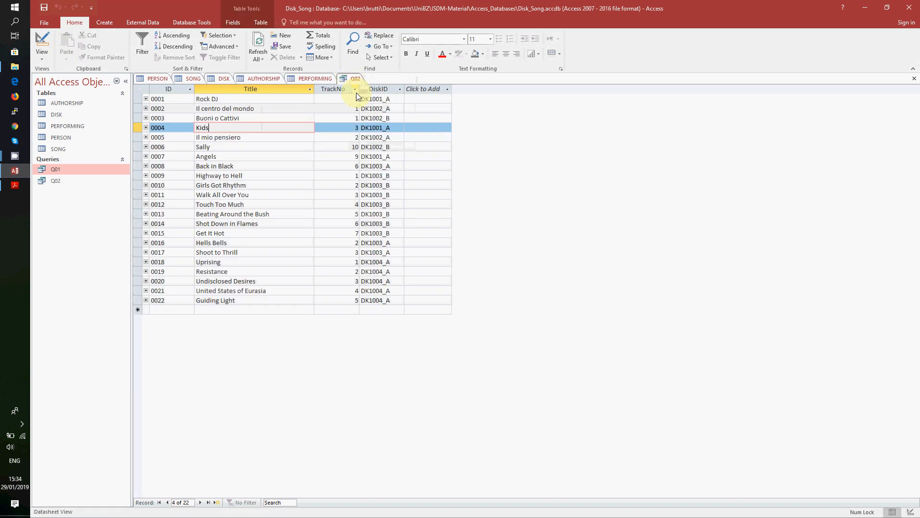
# - Switch to the exercise PDF in Adobe Acrobat Reader and read the Q03 task
pyautogui.click(15, 185)
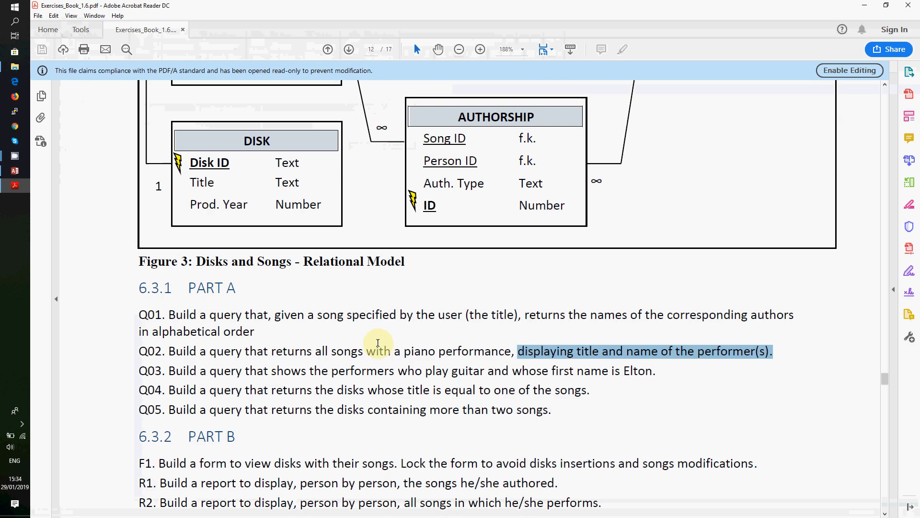
pyautogui.scroll(-1, 378, 342)
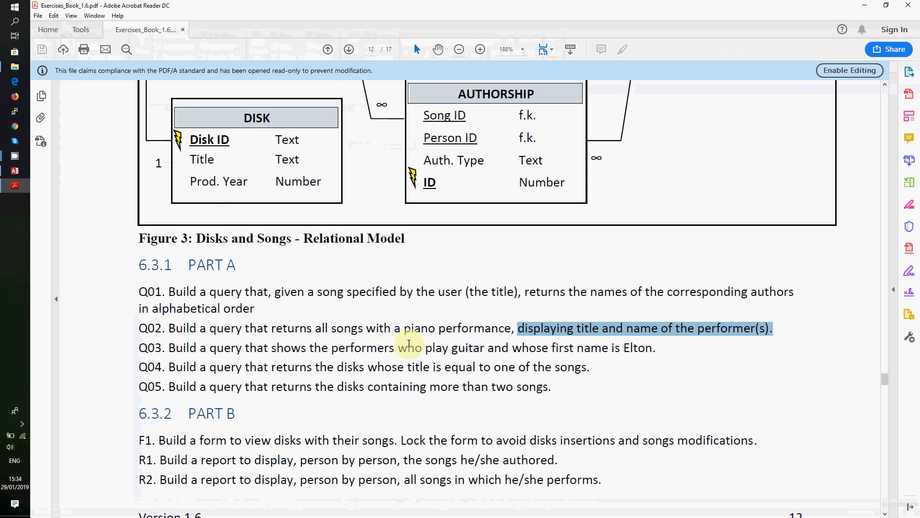
pyautogui.moveTo(15, 155)
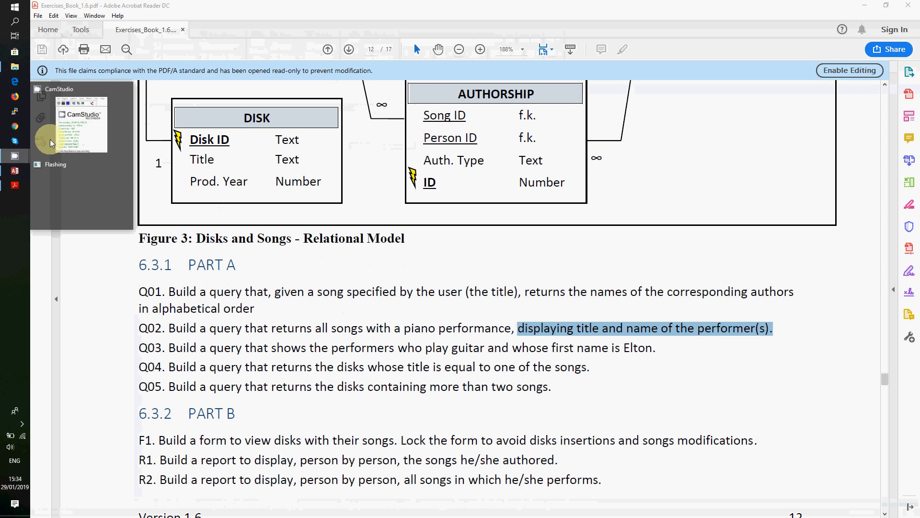
pyautogui.click(50, 139)
pyautogui.click(120, 127)
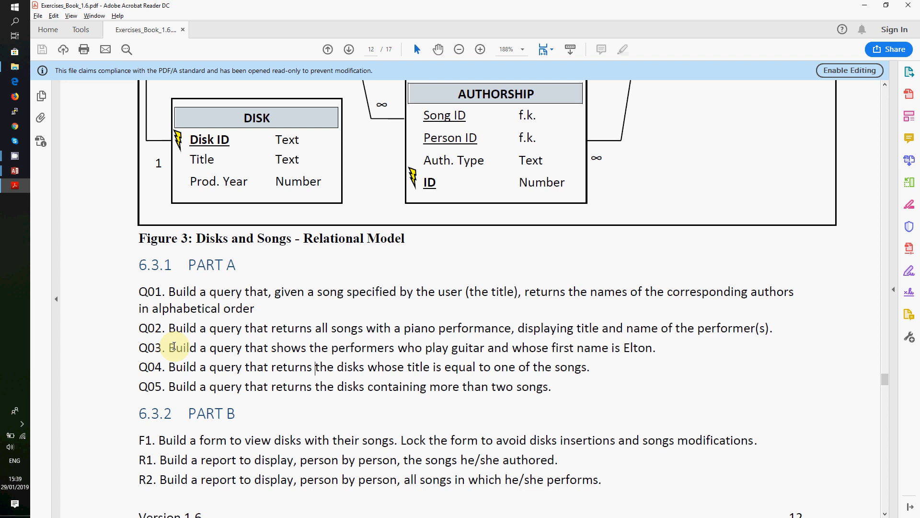
# - Switch back to Access and start another simple wizard query with the Instrument field from the PERFORMING table
pyautogui.hotkey('alt', 'Tab')
pyautogui.hotkey('alt', 'Tab')
pyautogui.hotkey('alt', 'Tab')
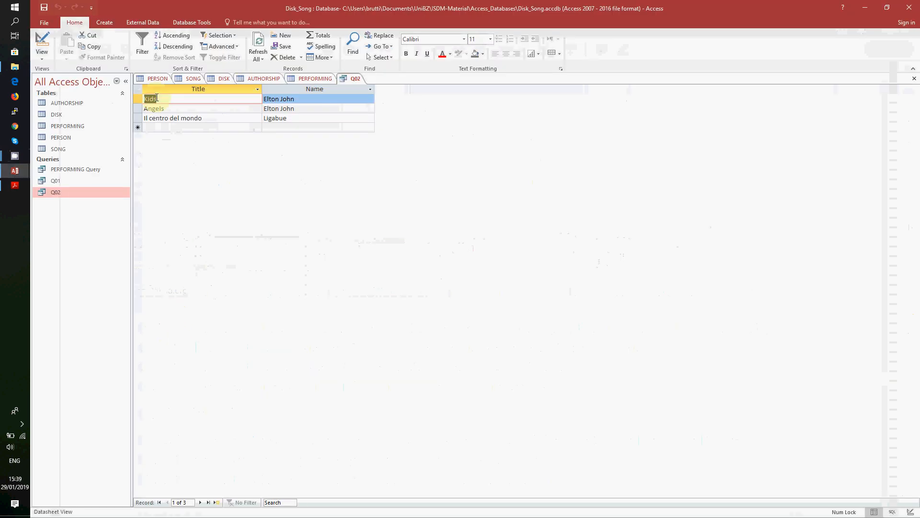
pyautogui.click(110, 24)
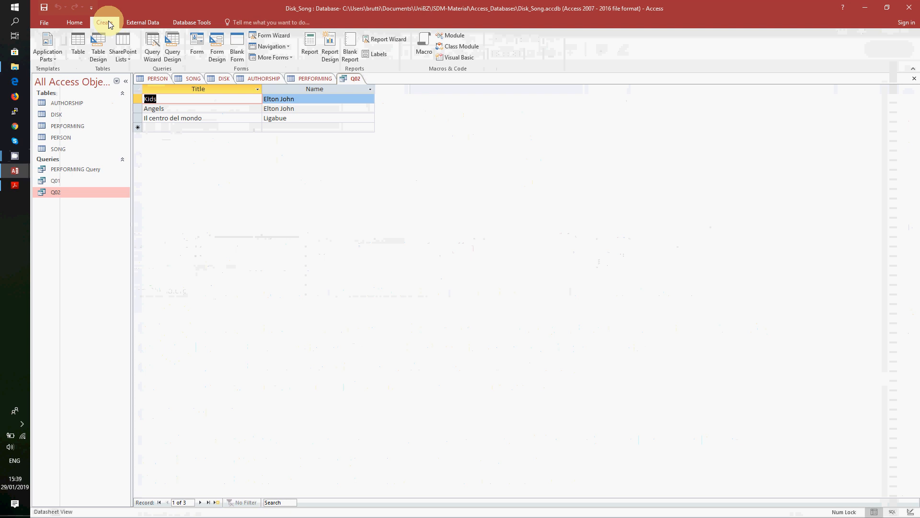
pyautogui.click(153, 46)
pyautogui.click(513, 286)
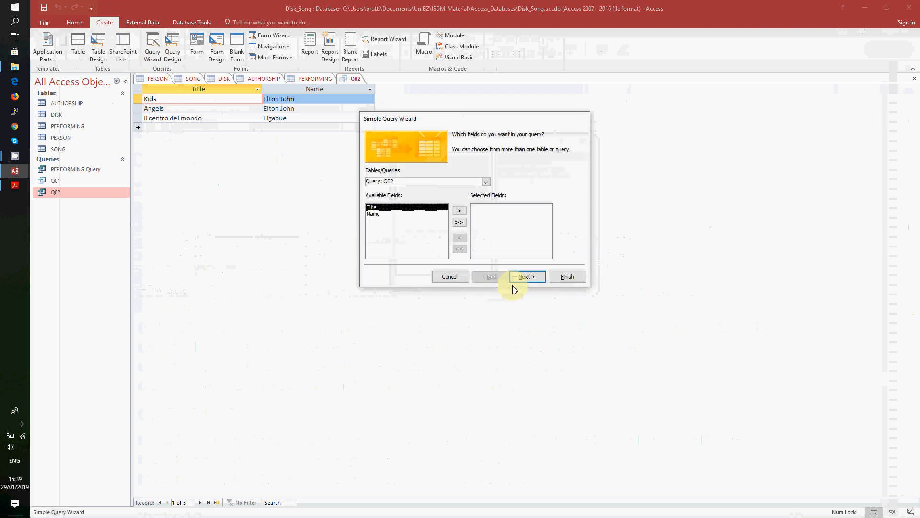
pyautogui.click(485, 182)
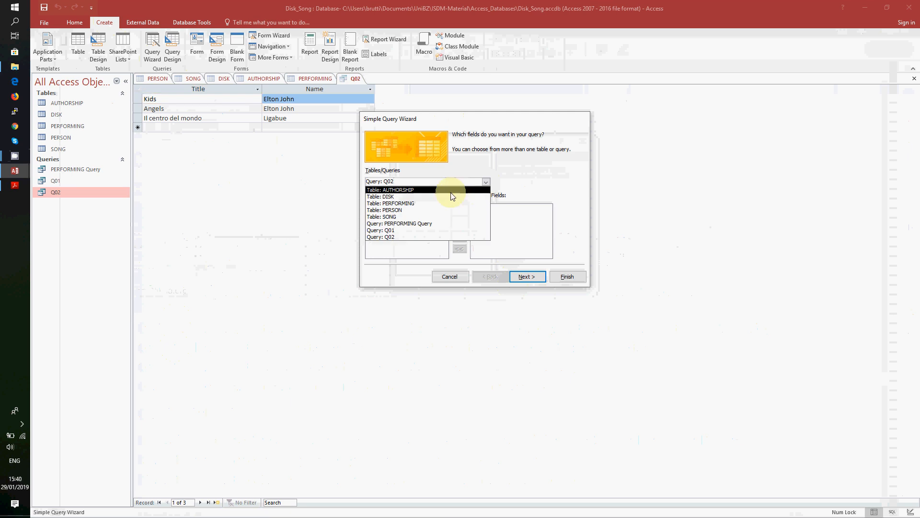
pyautogui.click(439, 203)
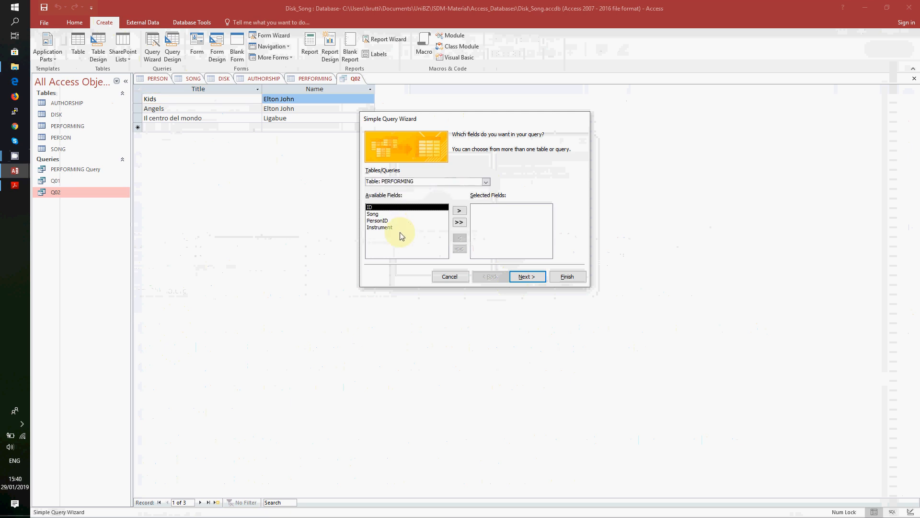
pyautogui.click(391, 229)
pyautogui.click(459, 211)
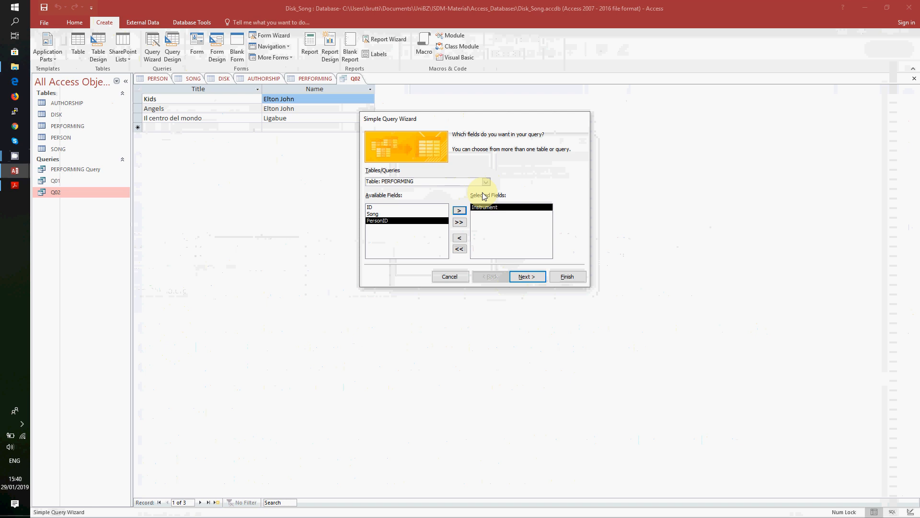
# - Add the Name field from the PERSON table to the new query
pyautogui.click(486, 181)
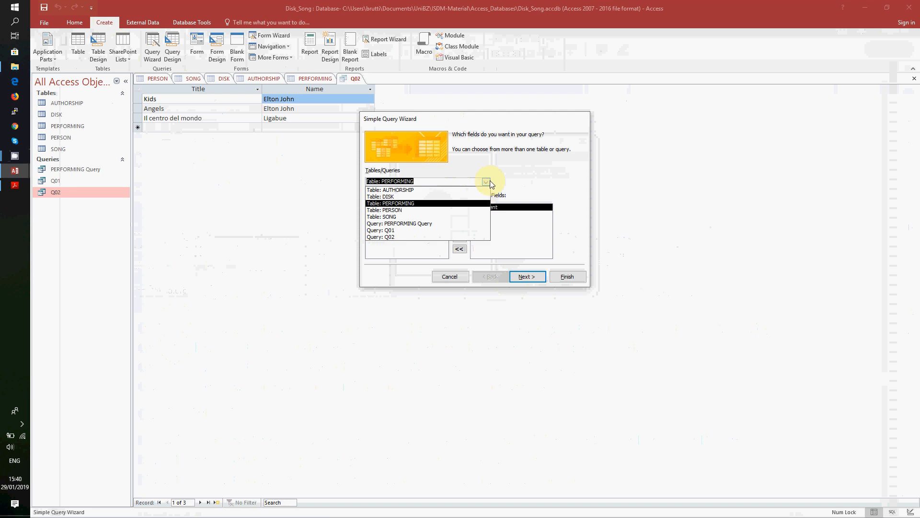
pyautogui.click(434, 210)
pyautogui.click(384, 215)
pyautogui.click(459, 211)
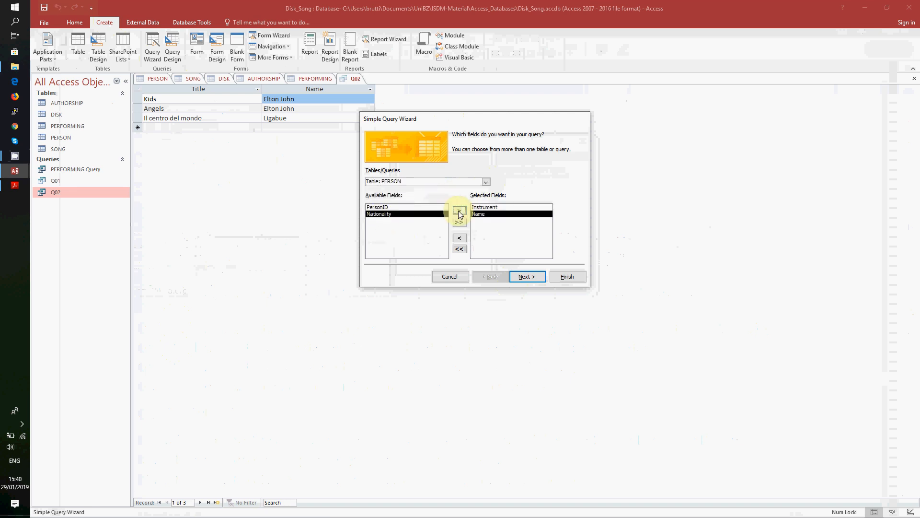
# - Name the new query Q03 and finish the wizard with the option to modify the query design
pyautogui.click(534, 278)
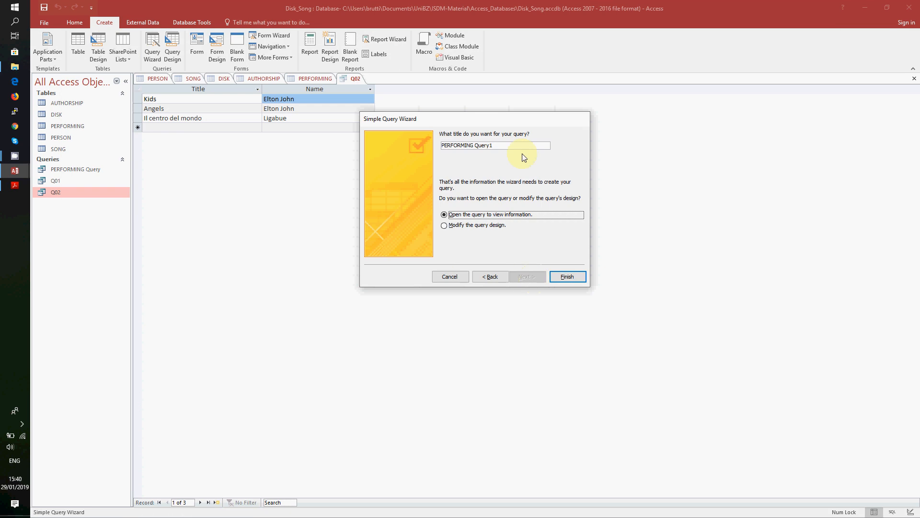
pyautogui.moveTo(523, 147); pyautogui.dragTo(417, 142)
pyautogui.write('Q03')
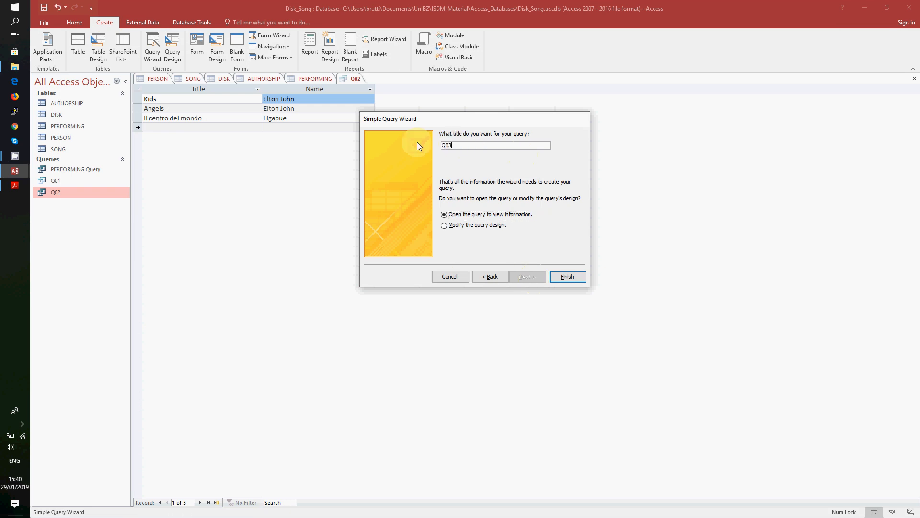
pyautogui.click(497, 228)
pyautogui.click(556, 274)
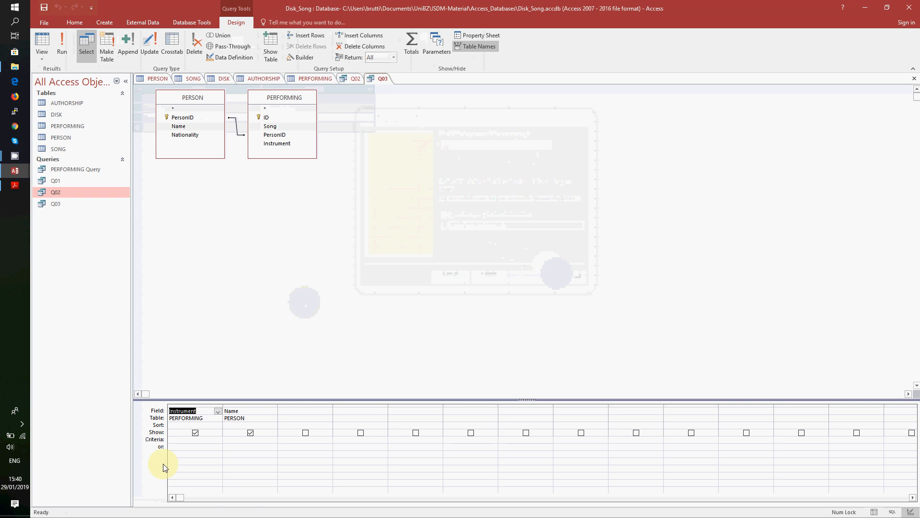
# - Set the criteria of Q03 to "guitar" for Instrument and Like "Elton*" for Name
pyautogui.click(178, 438)
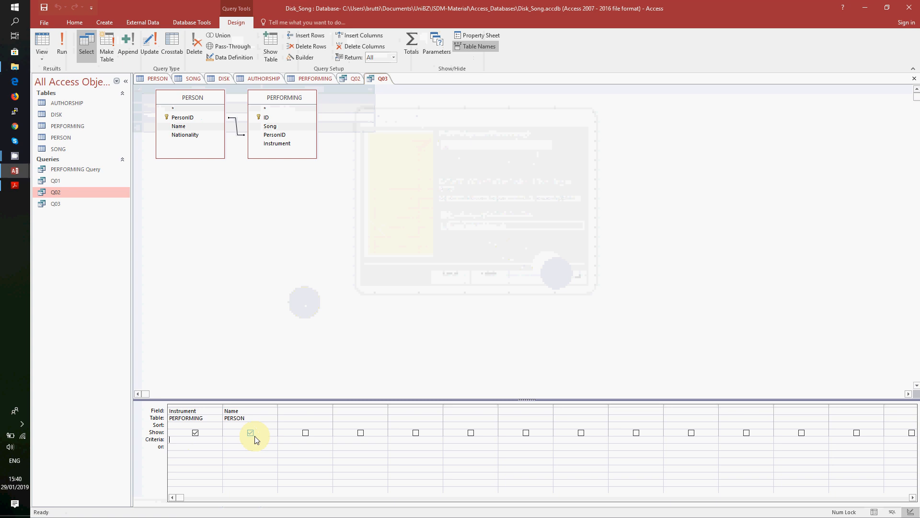
pyautogui.write('"guitar"')
pyautogui.press('Tab')
pyautogui.write('Like ')
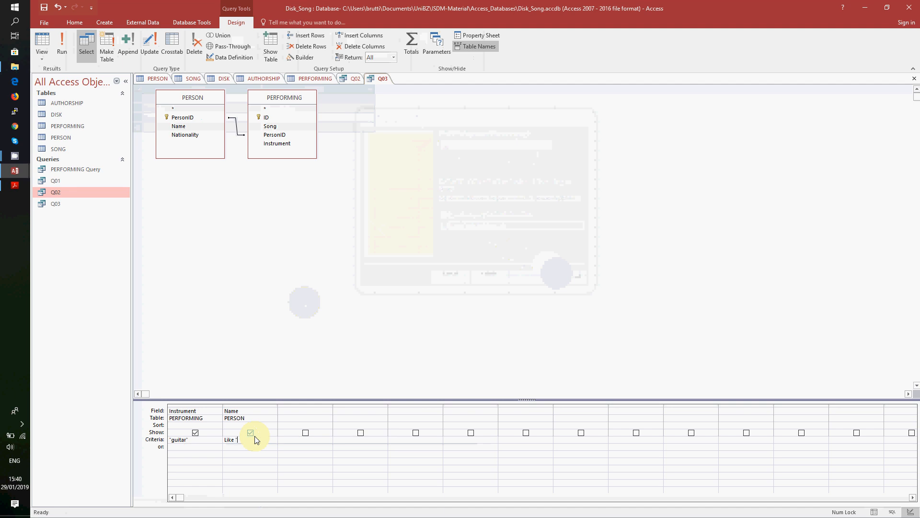
pyautogui.write('"Elton*"')
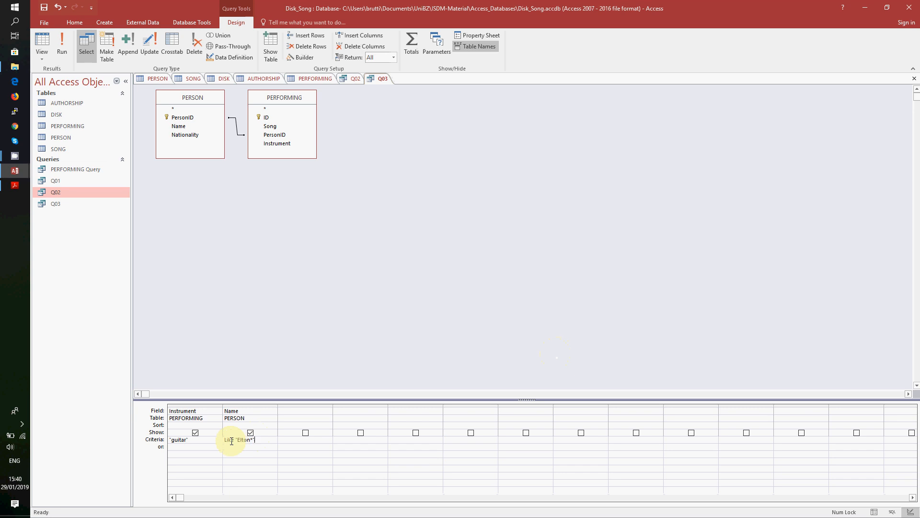
pyautogui.click(260, 442)
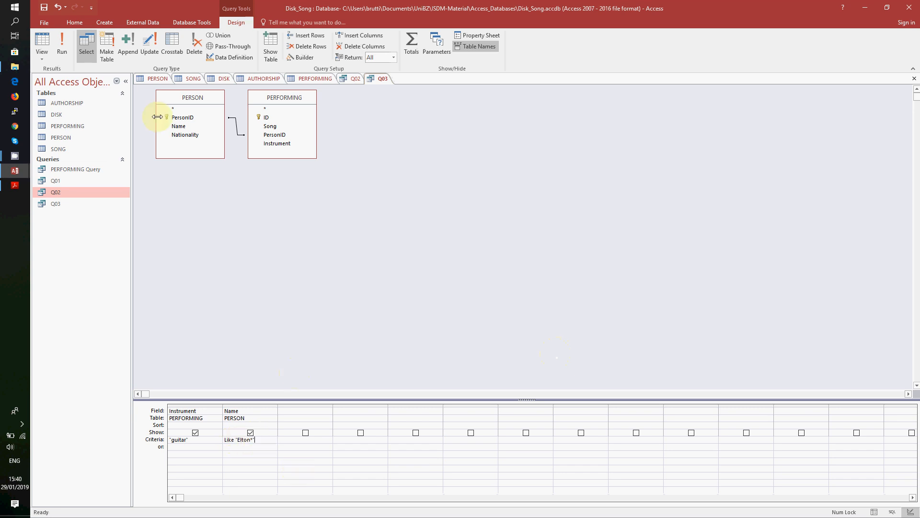
# - Run query Q03 to view its records and close it
pyautogui.click(64, 51)
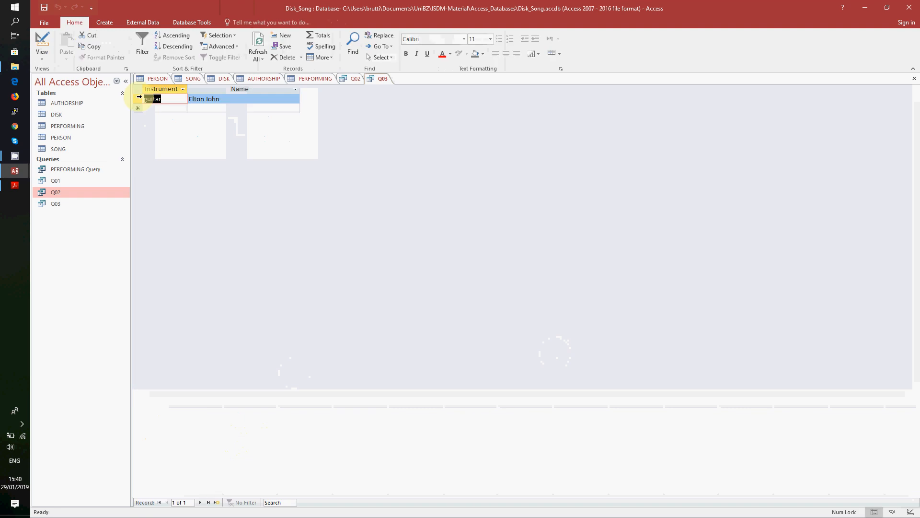
pyautogui.rightClick(384, 79)
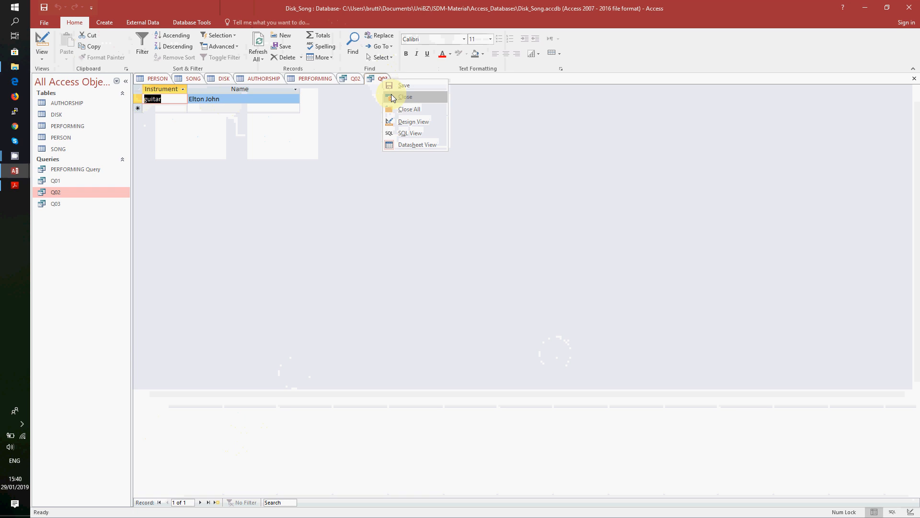
pyautogui.click(394, 97)
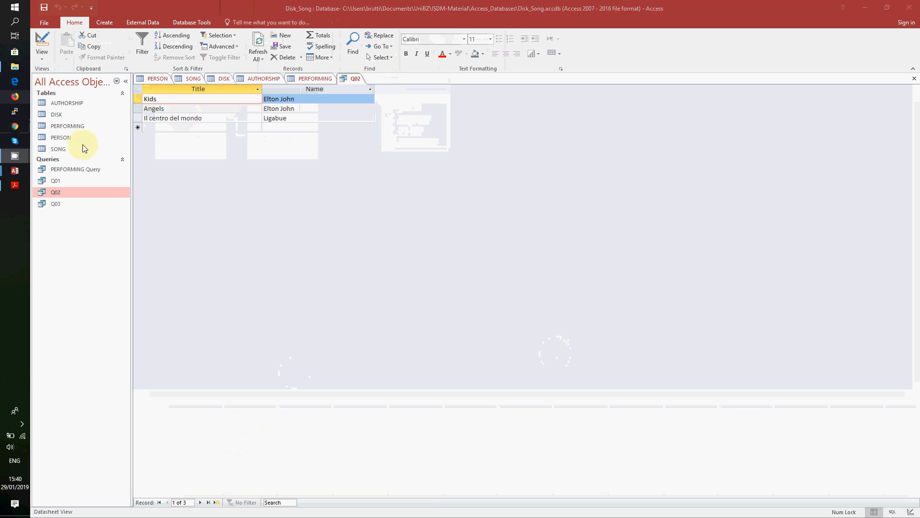
pyautogui.moveTo(13, 154)
pyautogui.click(45, 152)
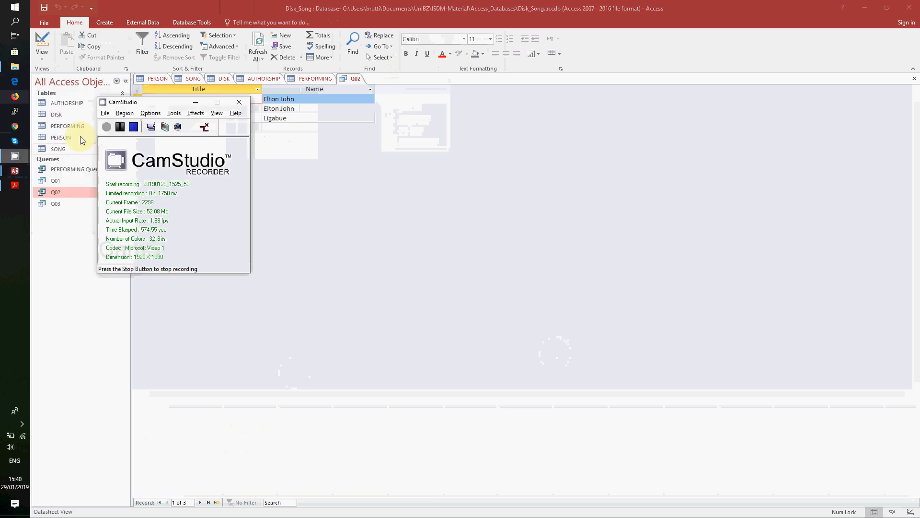
pyautogui.click(120, 127)
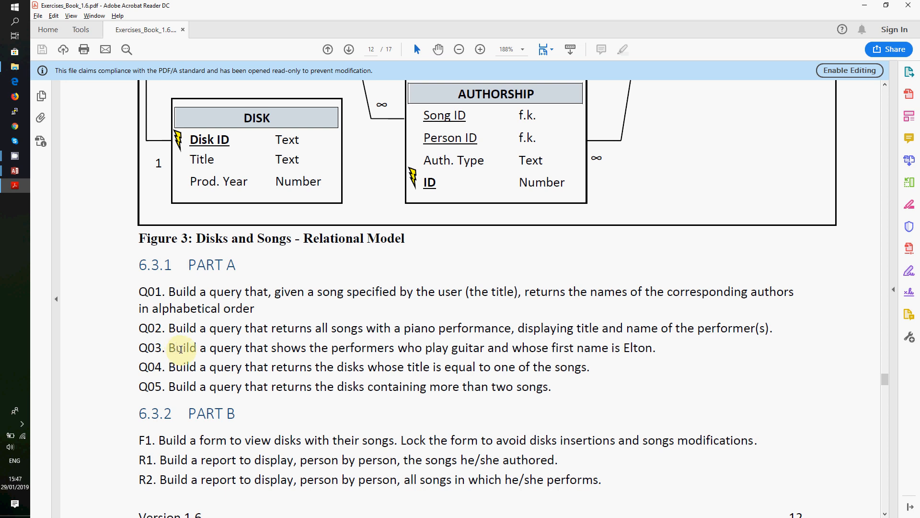
# - Switch from the exercise PDF to the Disk_Song database in Access and close query Q02
pyautogui.click(13, 174)
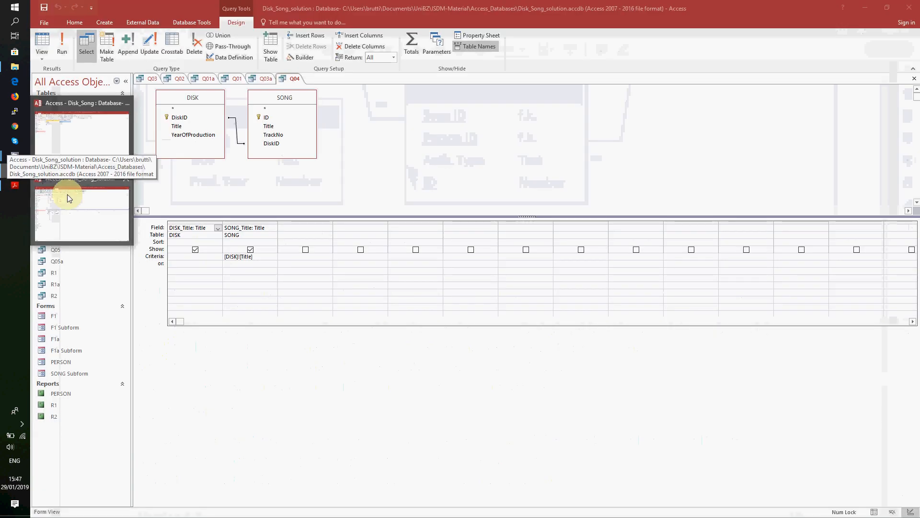
pyautogui.click(69, 158)
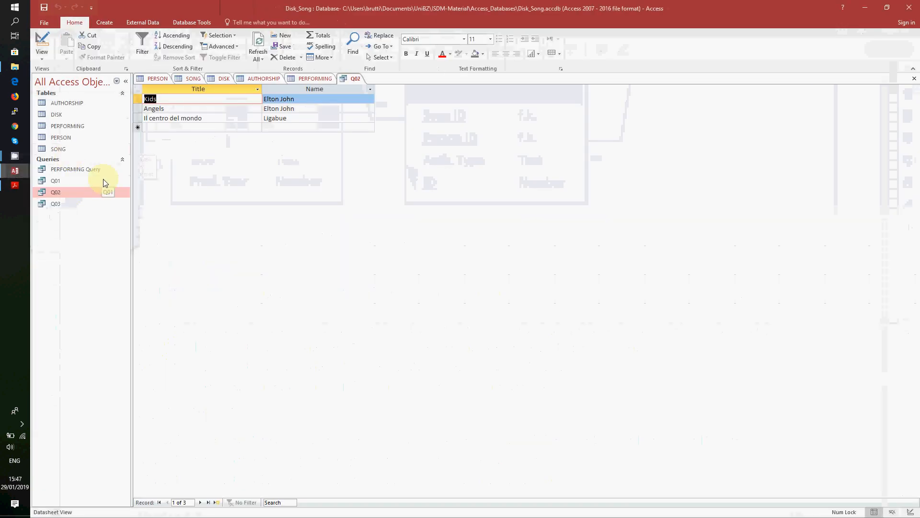
pyautogui.click(88, 204)
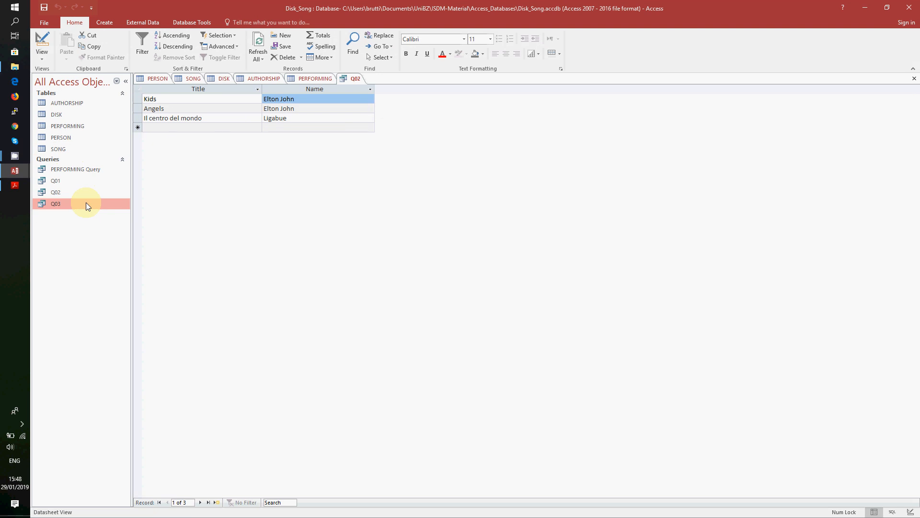
pyautogui.rightClick(350, 80)
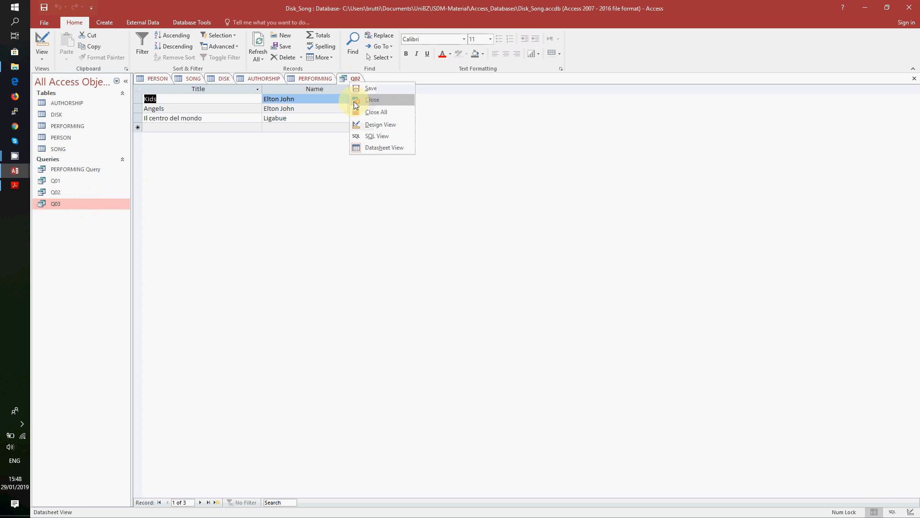
pyautogui.click(354, 100)
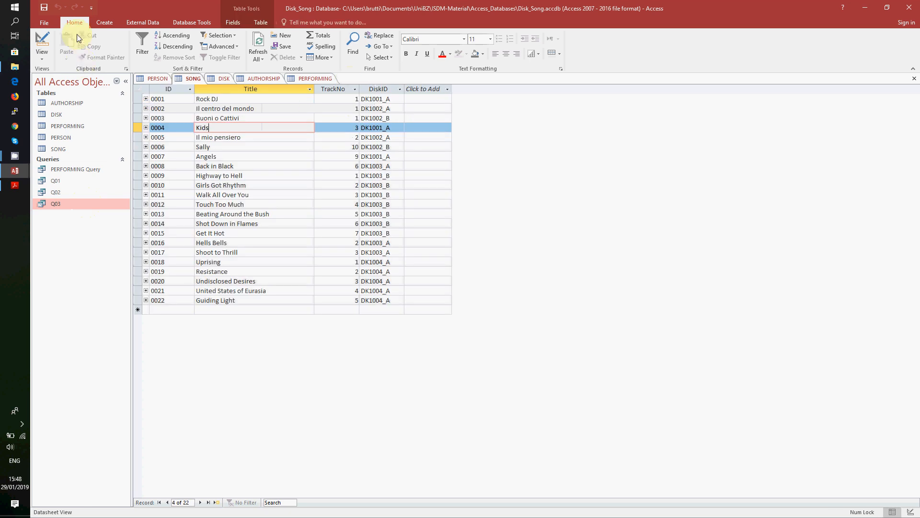
# - Start a new simple wizard query with the Title field from the DISK table
pyautogui.click(105, 22)
pyautogui.click(159, 49)
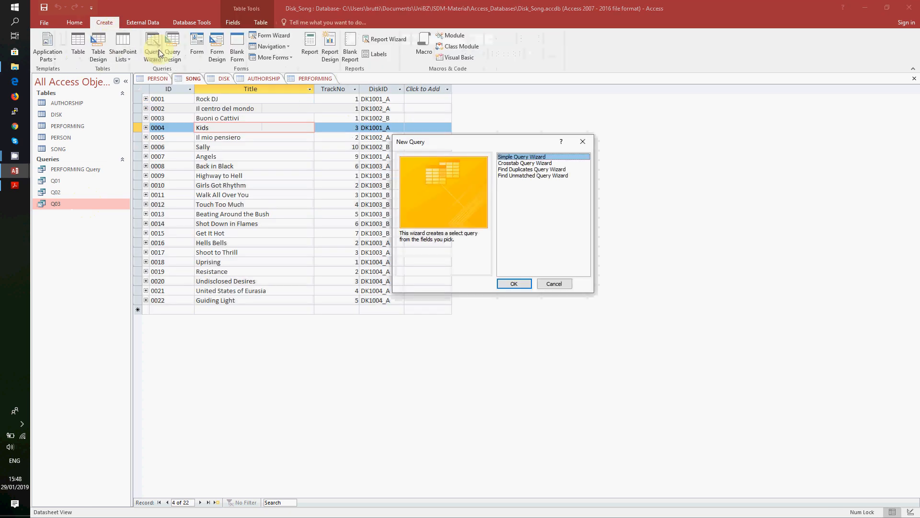
pyautogui.click(513, 284)
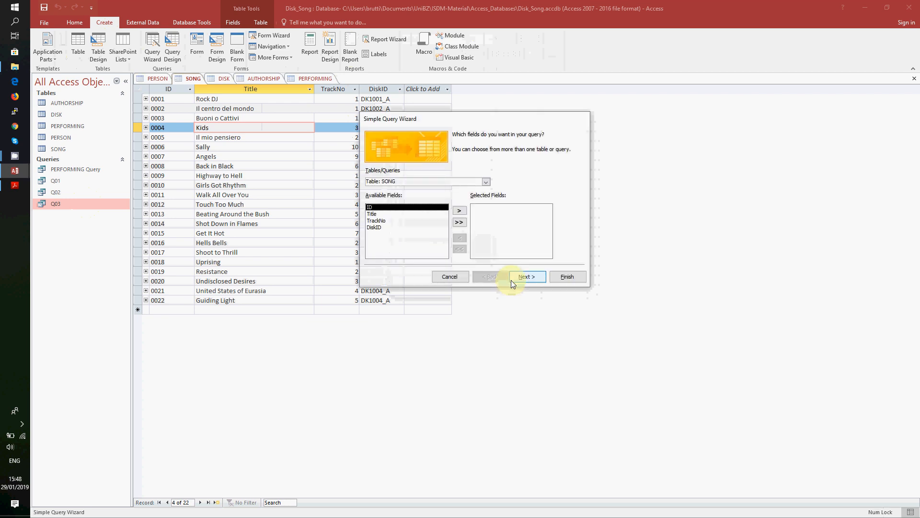
pyautogui.click(486, 182)
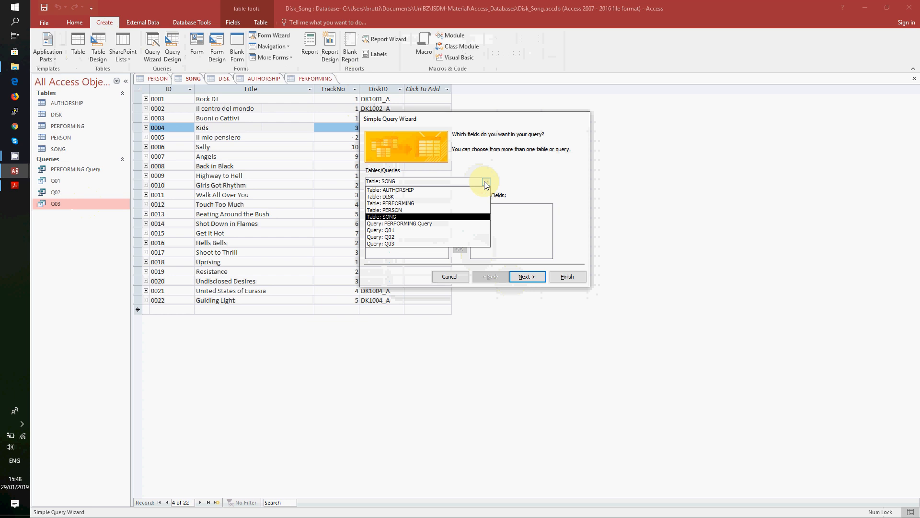
pyautogui.click(430, 197)
pyautogui.click(394, 214)
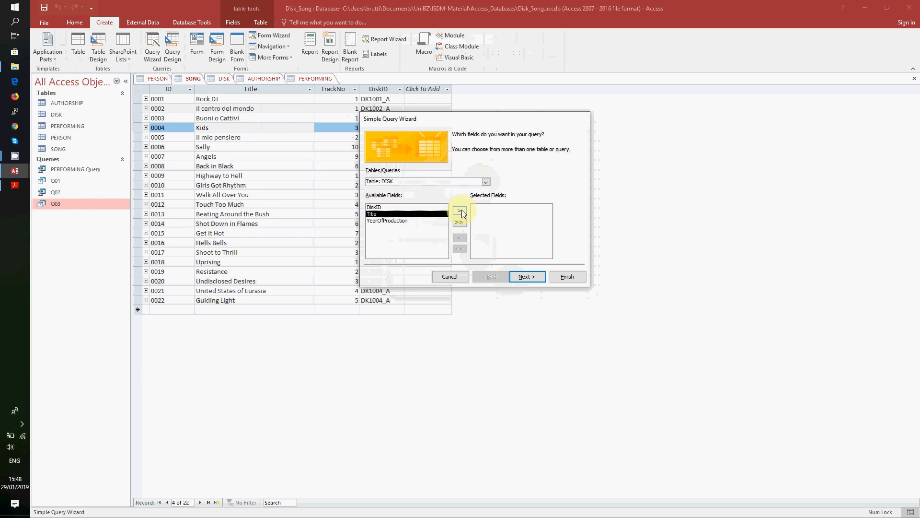
pyautogui.click(461, 212)
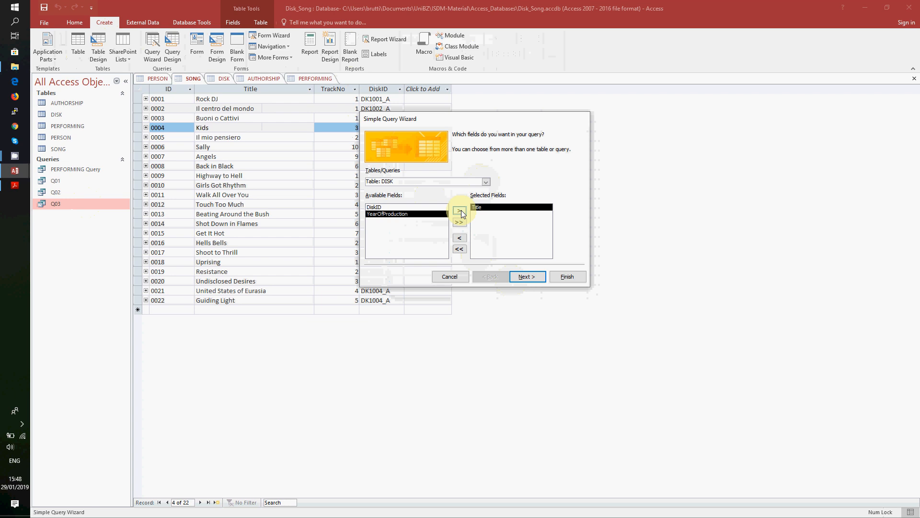
# - Add the Title field from the SONG table to the new query
pyautogui.click(487, 182)
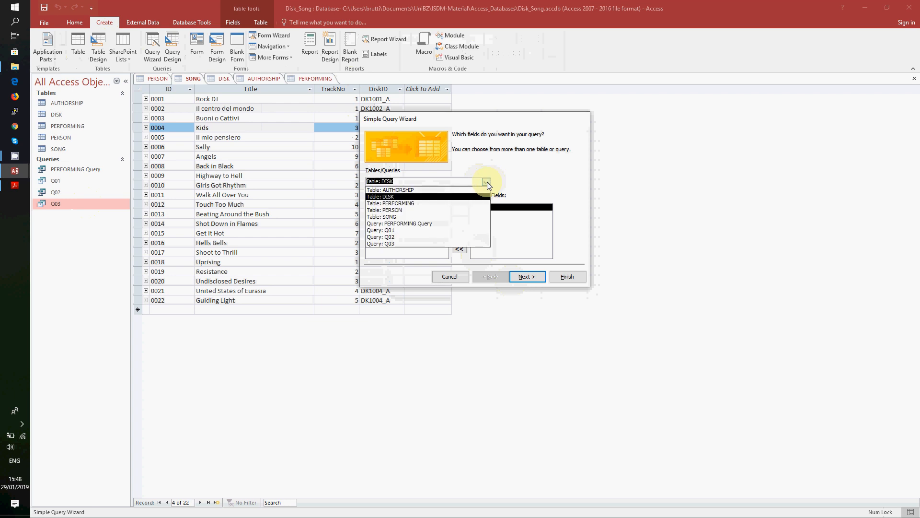
pyautogui.click(438, 216)
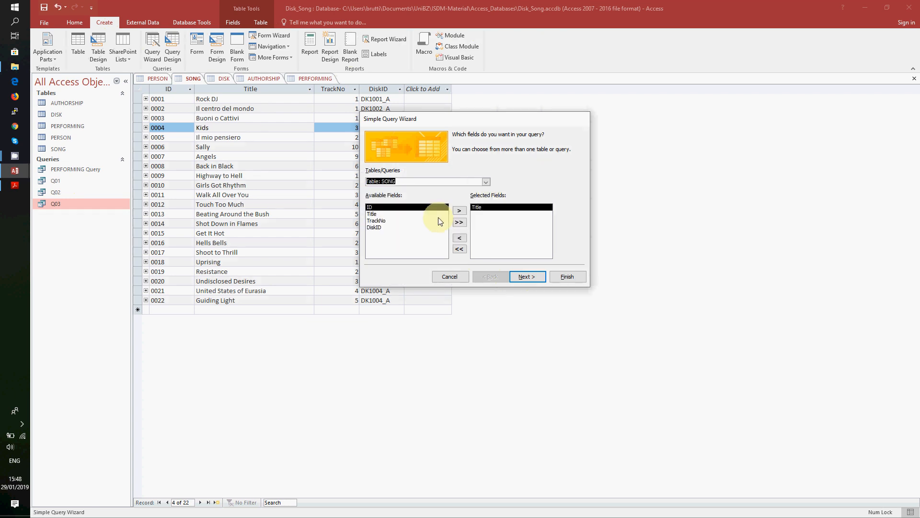
pyautogui.click(376, 214)
pyautogui.click(457, 212)
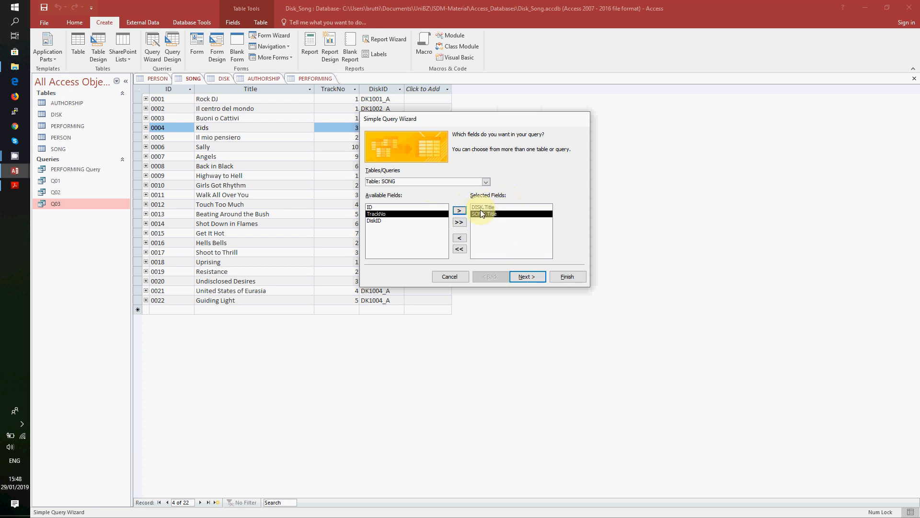
# - Keep the detail query type, name the query Q04 and finish the wizard with its design open for modification
pyautogui.click(527, 278)
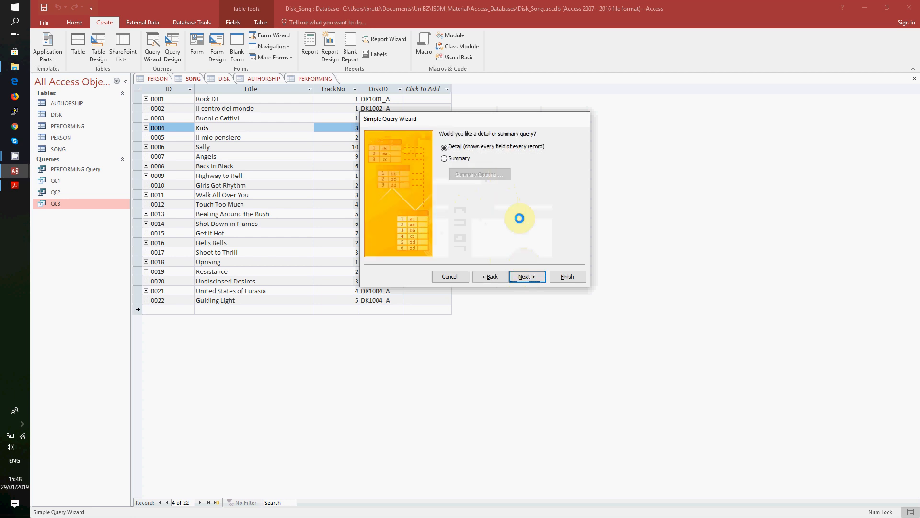
pyautogui.moveTo(501, 143); pyautogui.dragTo(432, 144)
pyautogui.write('Q')
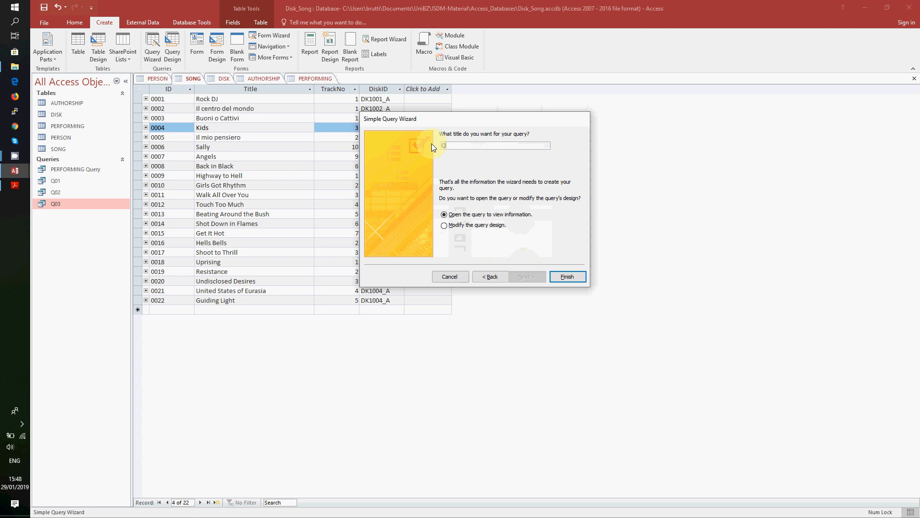
pyautogui.write('03')
pyautogui.press('BackSpace')
pyautogui.write('4')
pyautogui.click(486, 231)
pyautogui.click(562, 273)
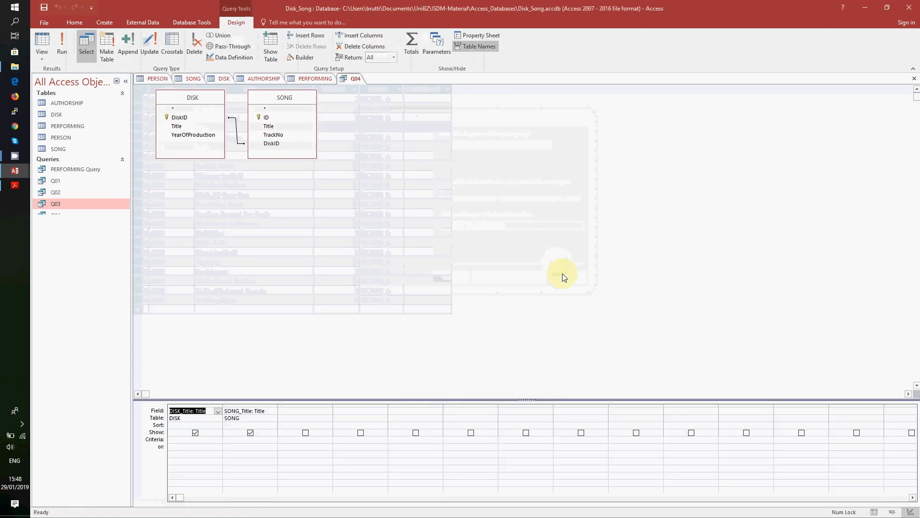
# - Enter [DISK_Title] as the criterion for the SONG_Title field of Q04
pyautogui.click(249, 439)
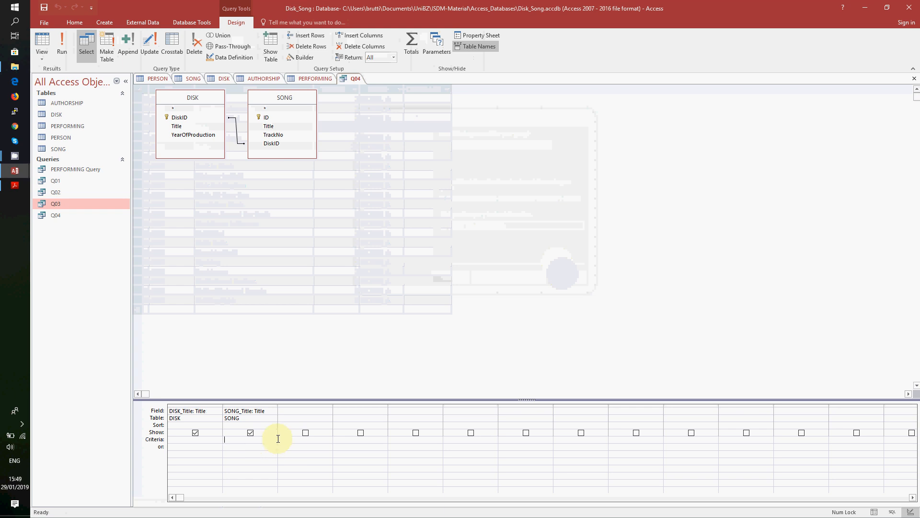
pyautogui.rightClick(278, 438)
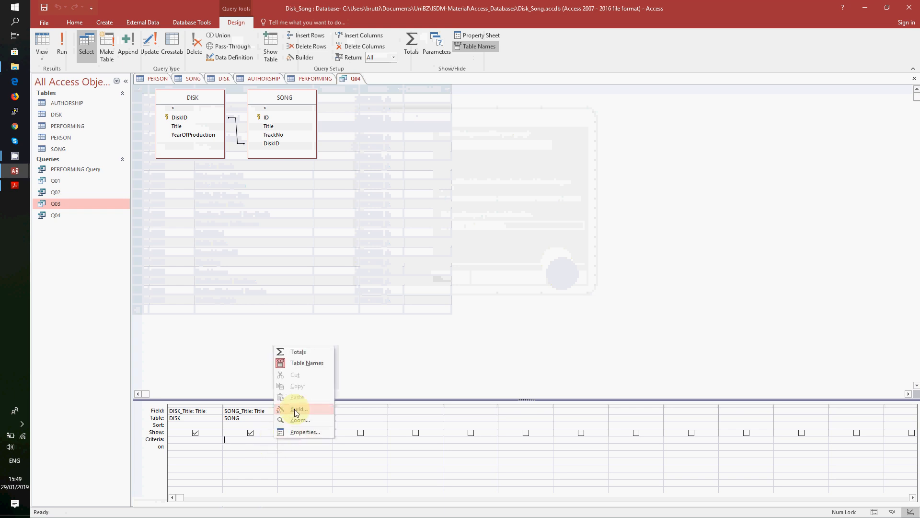
pyautogui.click(231, 441)
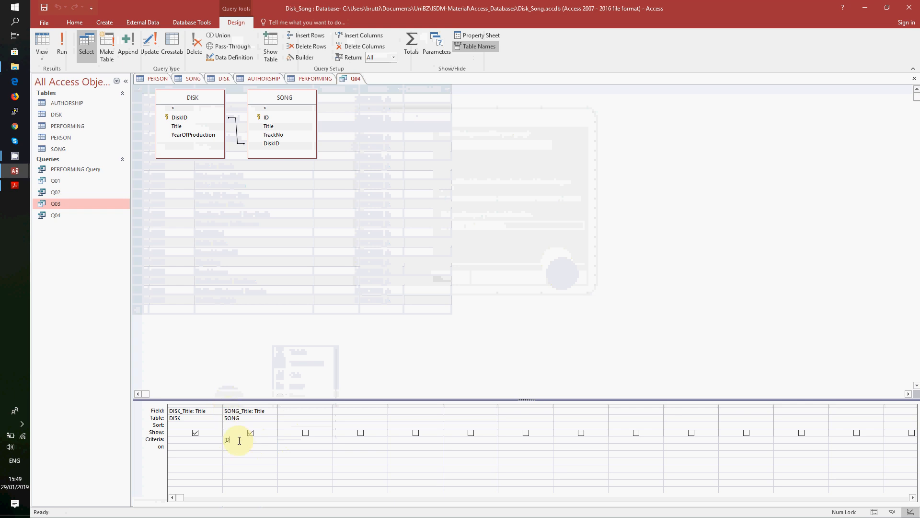
pyautogui.write('K')
pyautogui.press('Down')
pyautogui.press('Return')
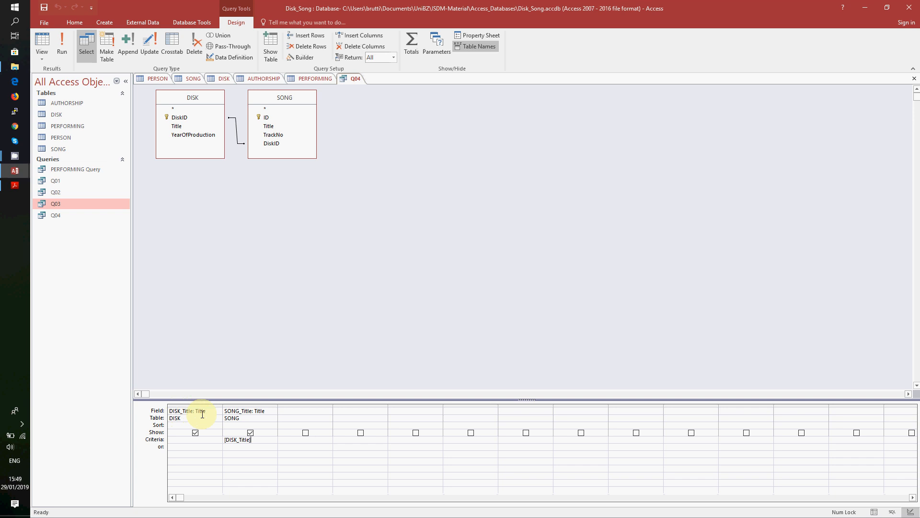
# - Change the SONG_Title criterion to [DISK]![Title] so it refers to the Title field of the DISK table
pyautogui.click(238, 440)
pyautogui.press('BackSpace')
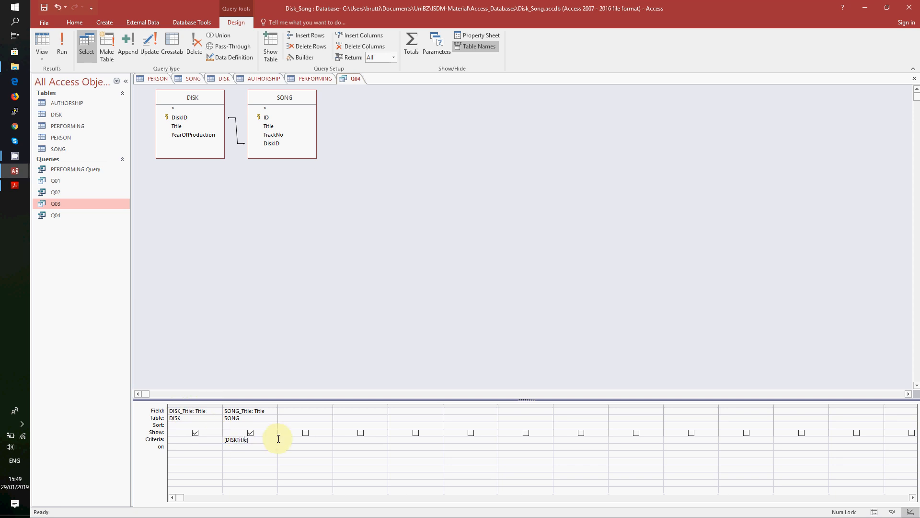
pyautogui.press('Delete')
pyautogui.press('Delete')
pyautogui.press('Delete')
pyautogui.press('Delete')
pyautogui.press('Delete')
pyautogui.press('Escape')
pyautogui.write('![')
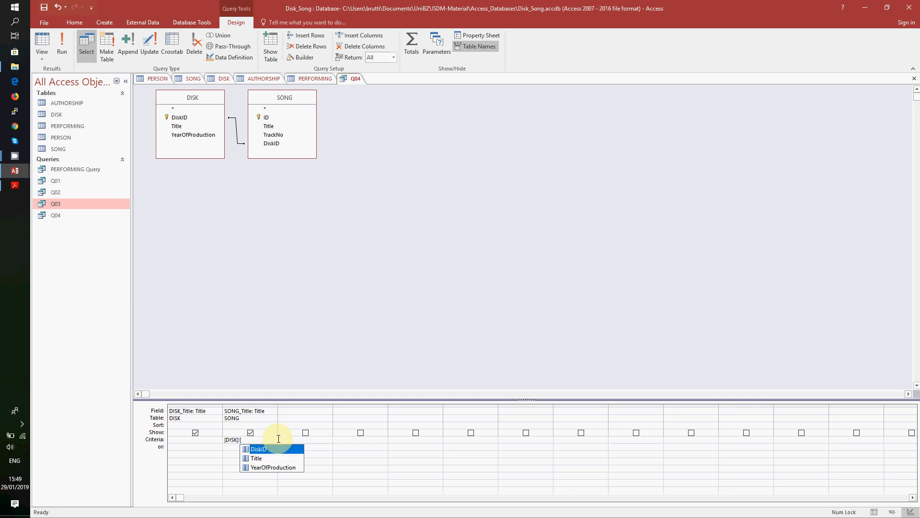
pyautogui.write('Title]')
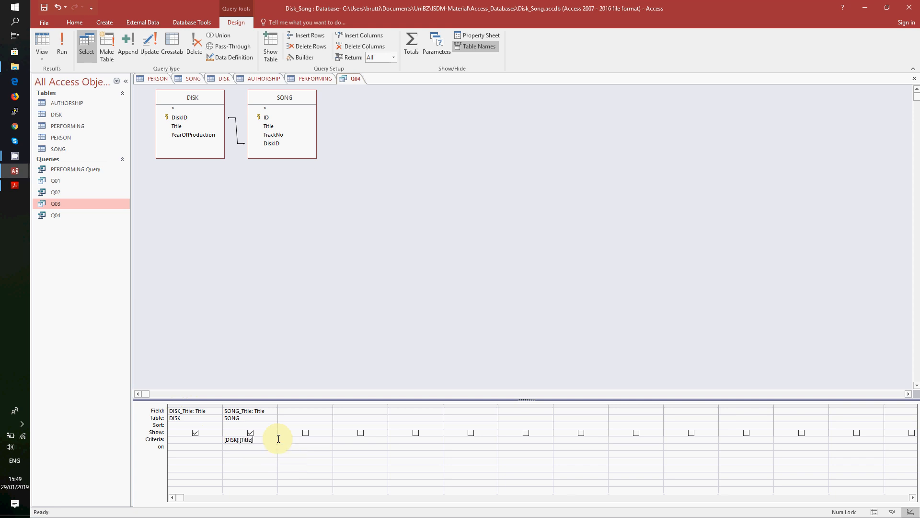
# - Run Q04 to check which disk and song titles match, and return to its design
pyautogui.click(68, 46)
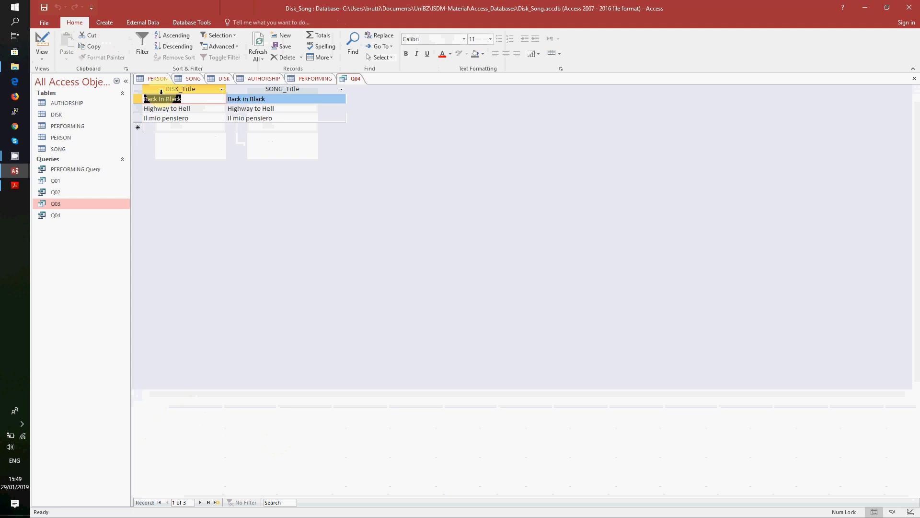
pyautogui.rightClick(349, 80)
pyautogui.click(363, 122)
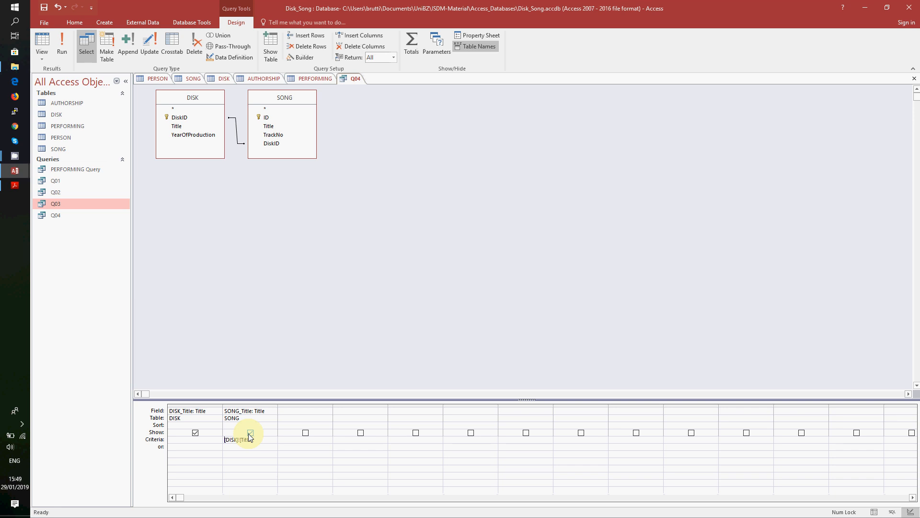
# - Hide the SONG_Title field from the output of Q04, rerun the query and close it
pyautogui.click(249, 433)
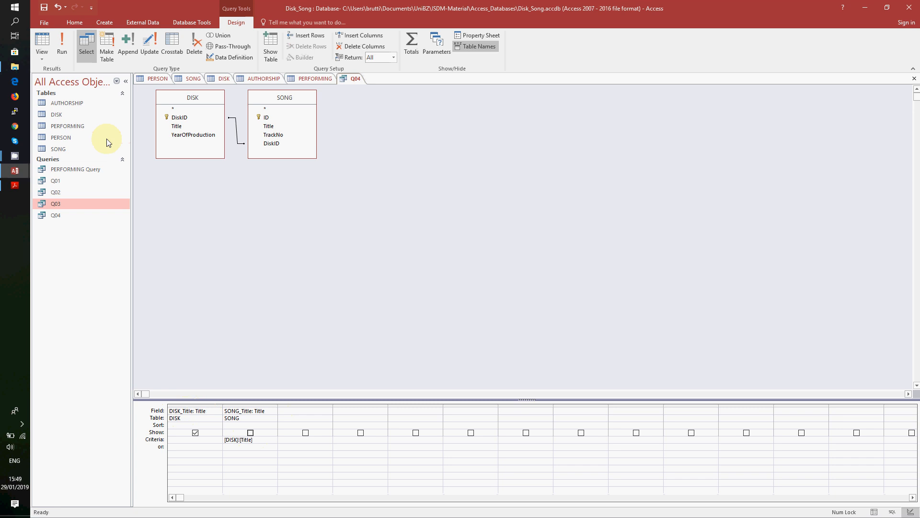
pyautogui.click(62, 46)
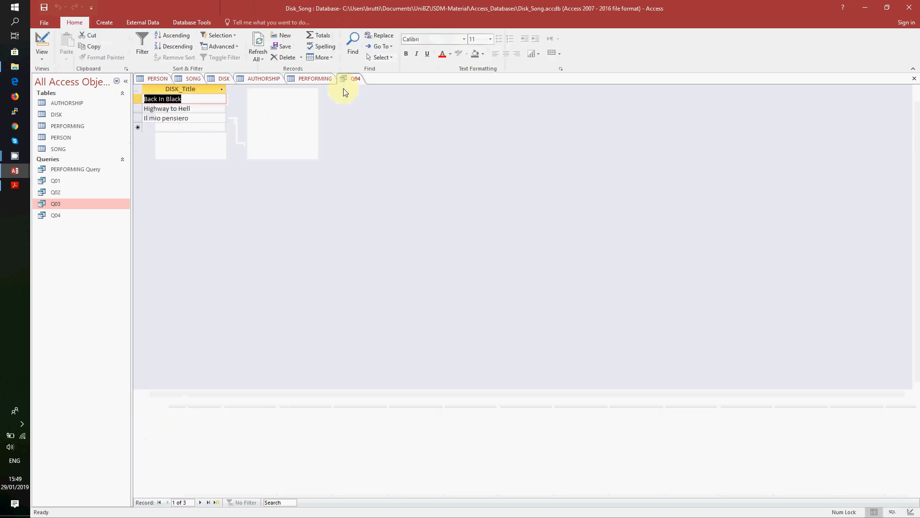
pyautogui.rightClick(352, 80)
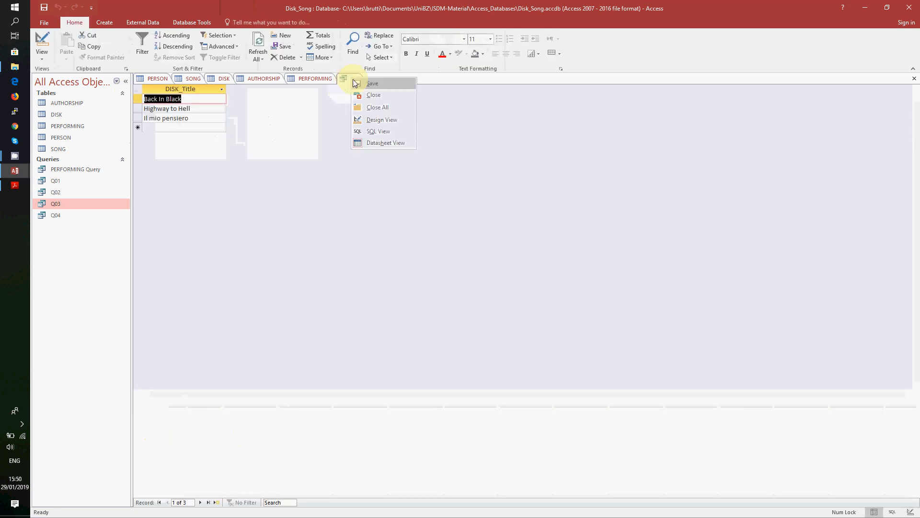
pyautogui.click(356, 91)
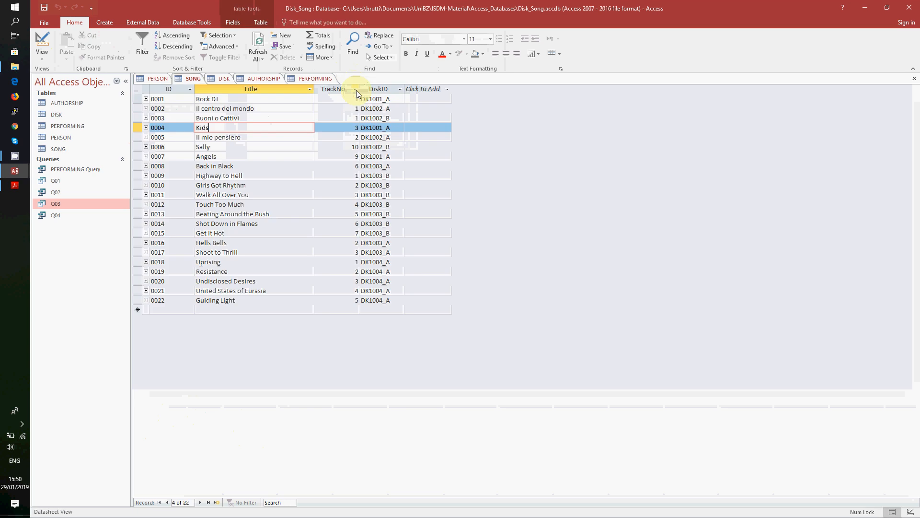
# - Switch to the exercise book PDF and read the Q05 task together with the SONG and DISK tables of the relational model
pyautogui.click(15, 185)
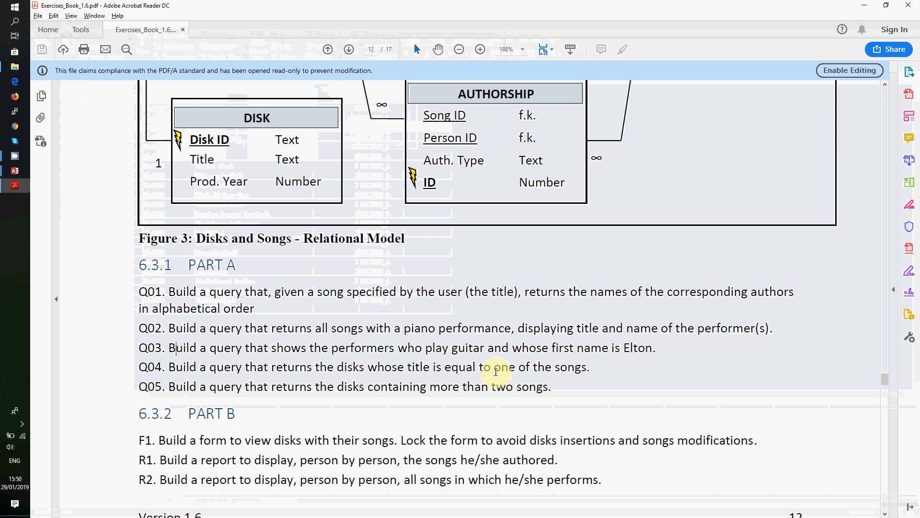
pyautogui.scroll(1, 460, 379)
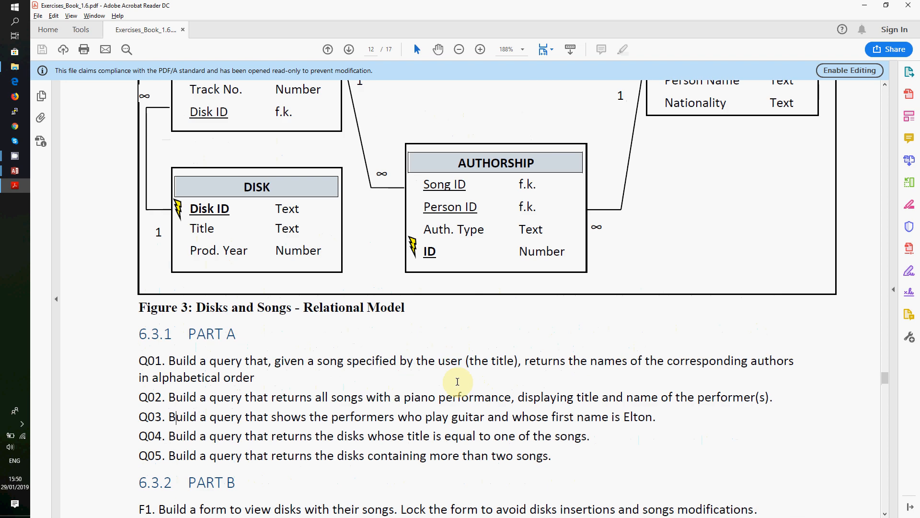
pyautogui.scroll(1, 457, 382)
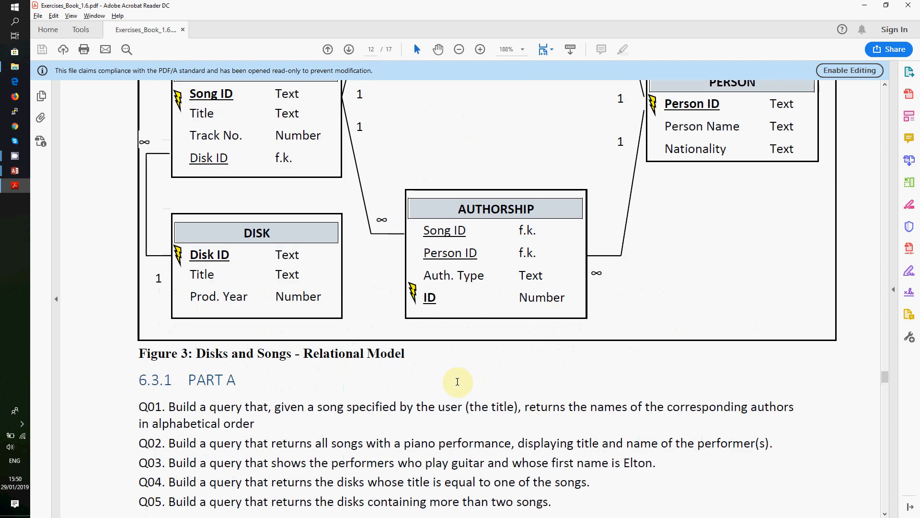
pyautogui.scroll(1, 457, 382)
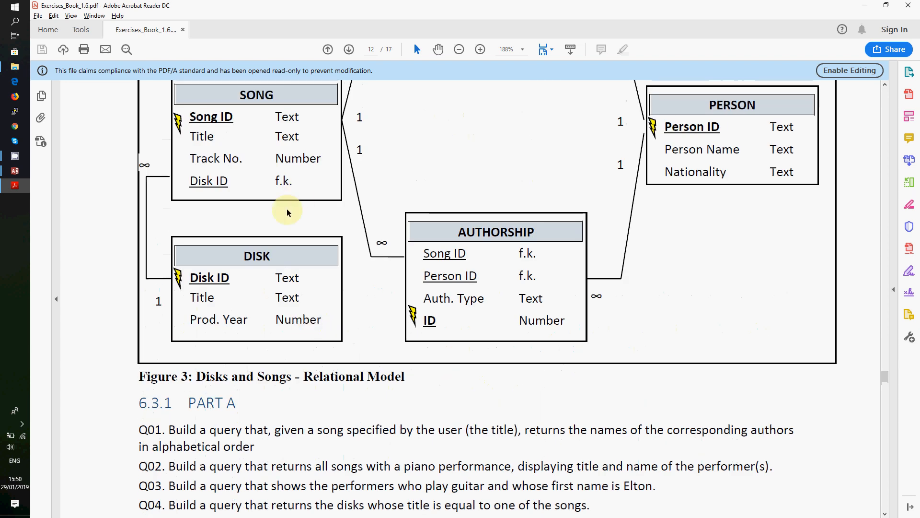
pyautogui.scroll(-3, 302, 259)
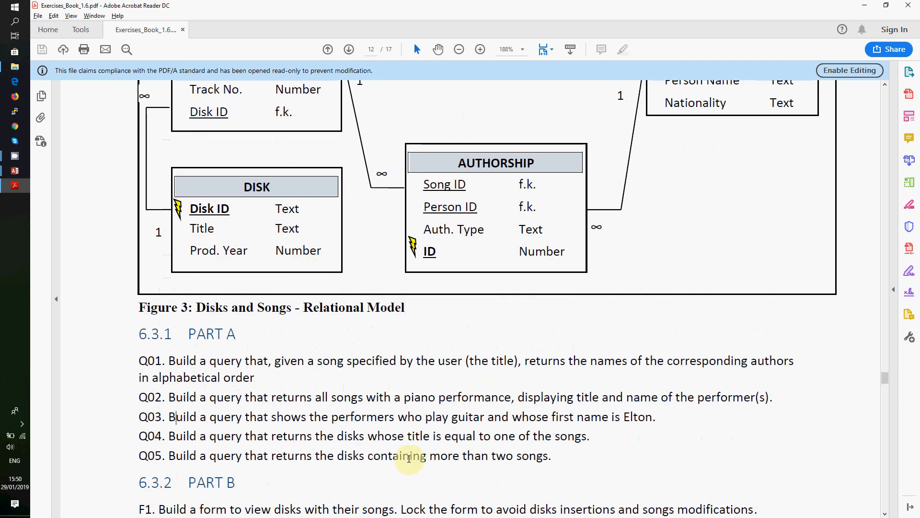
pyautogui.scroll(1, 556, 465)
pyautogui.scroll(3, 557, 465)
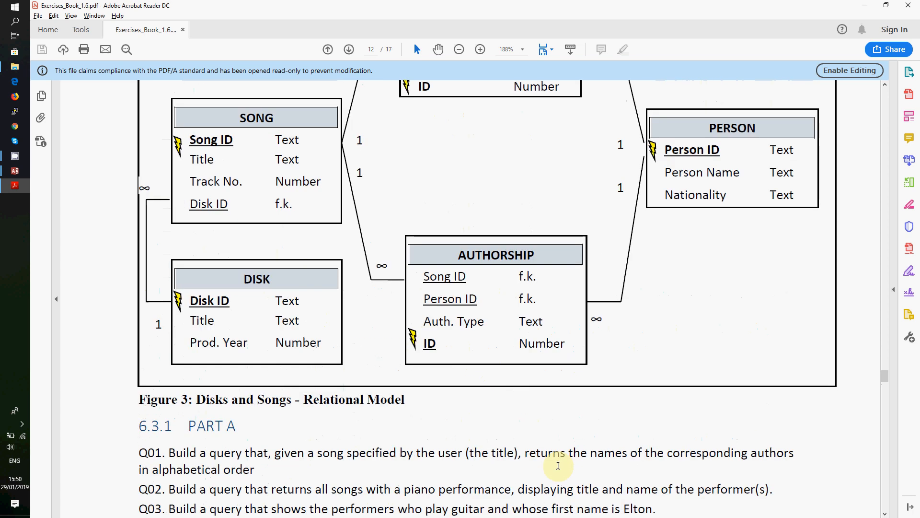
pyautogui.scroll(1, 558, 465)
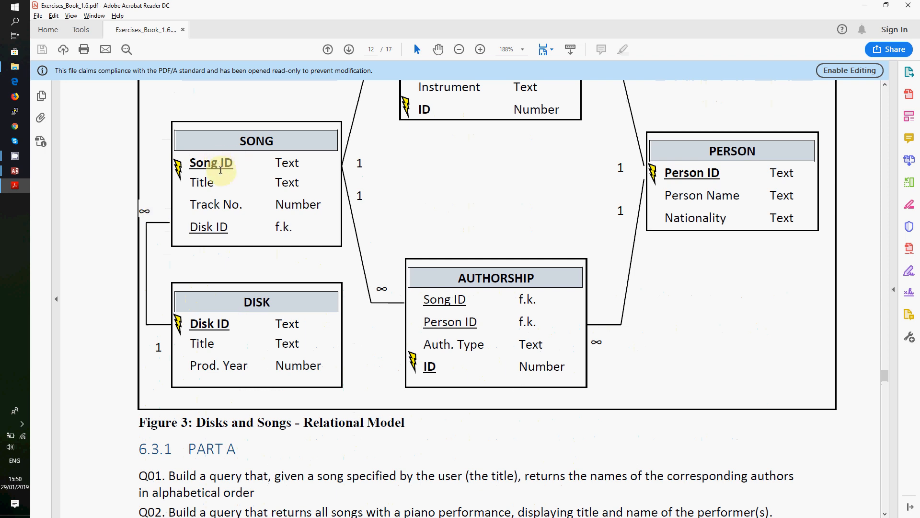
pyautogui.scroll(-2, 211, 165)
# - Switch back to the Disk_Song database in Access and start a Simple Query Wizard query with the Title field from the DISK table
pyautogui.moveTo(15, 170)
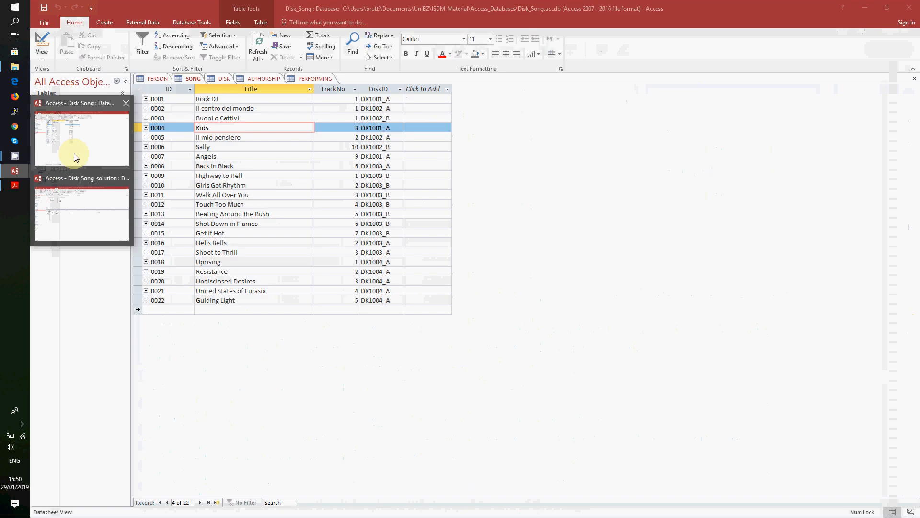
pyautogui.click(72, 153)
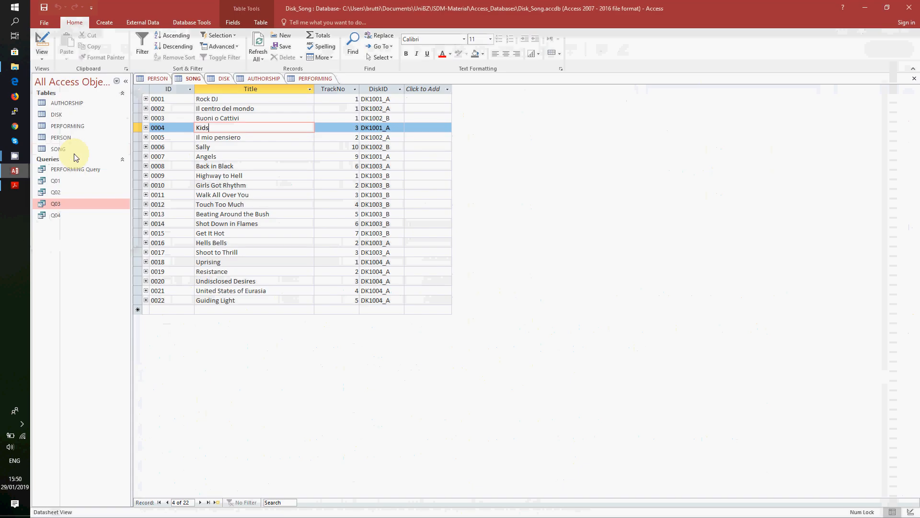
pyautogui.click(97, 22)
pyautogui.click(142, 41)
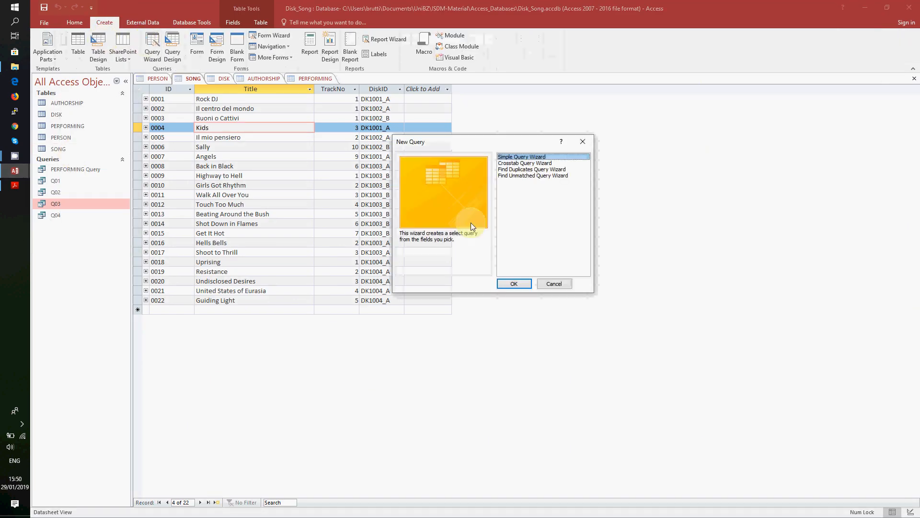
pyautogui.click(522, 289)
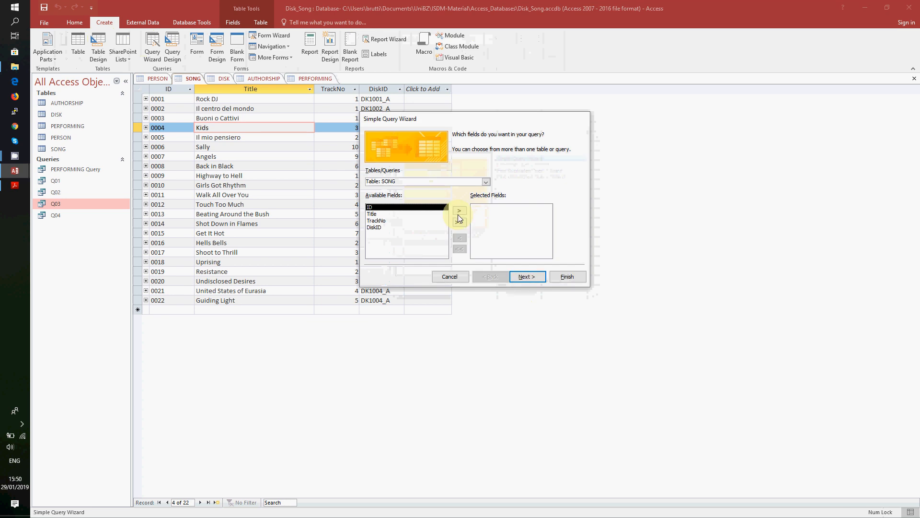
pyautogui.click(486, 182)
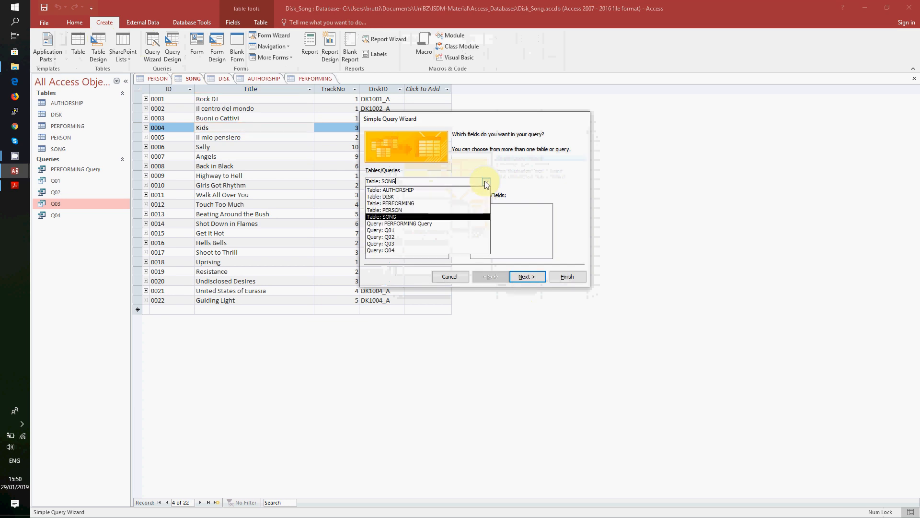
pyautogui.click(428, 200)
pyautogui.click(390, 214)
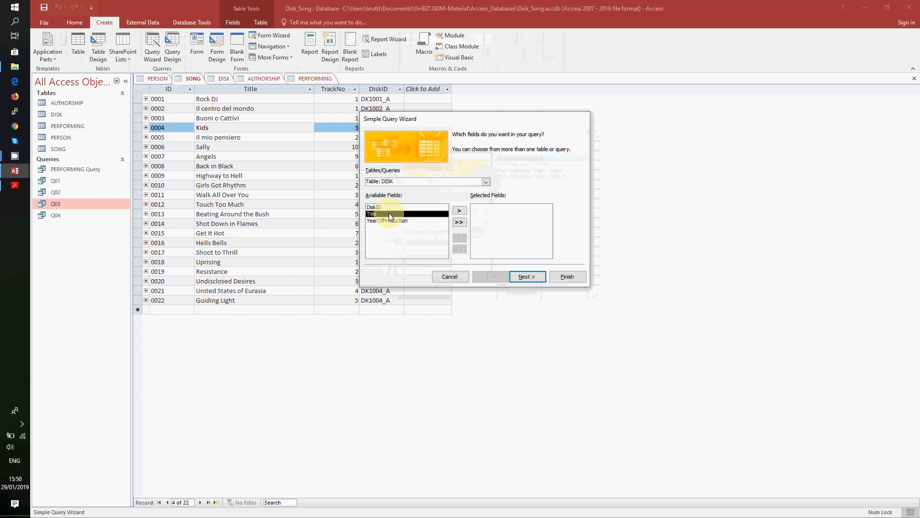
pyautogui.click(458, 212)
# - Add the ID field from the SONG table to the new query
pyautogui.click(476, 182)
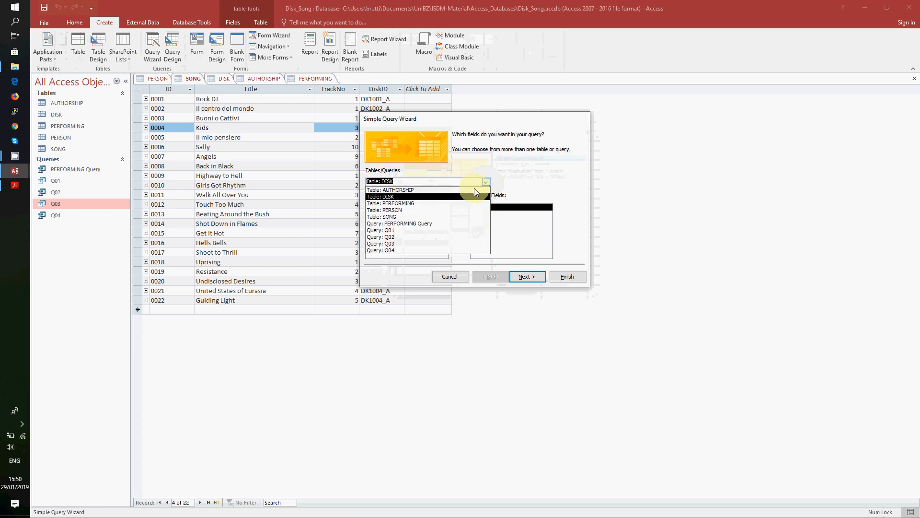
pyautogui.click(425, 216)
pyautogui.click(424, 208)
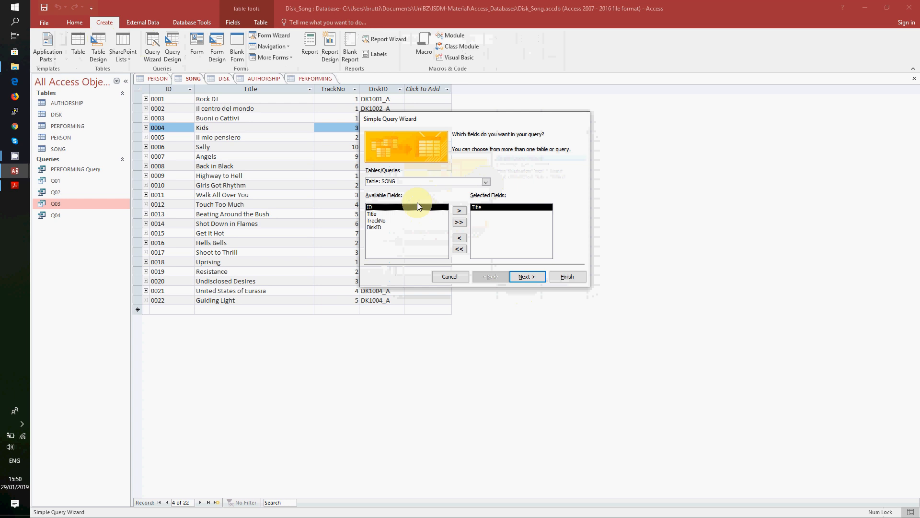
pyautogui.click(459, 211)
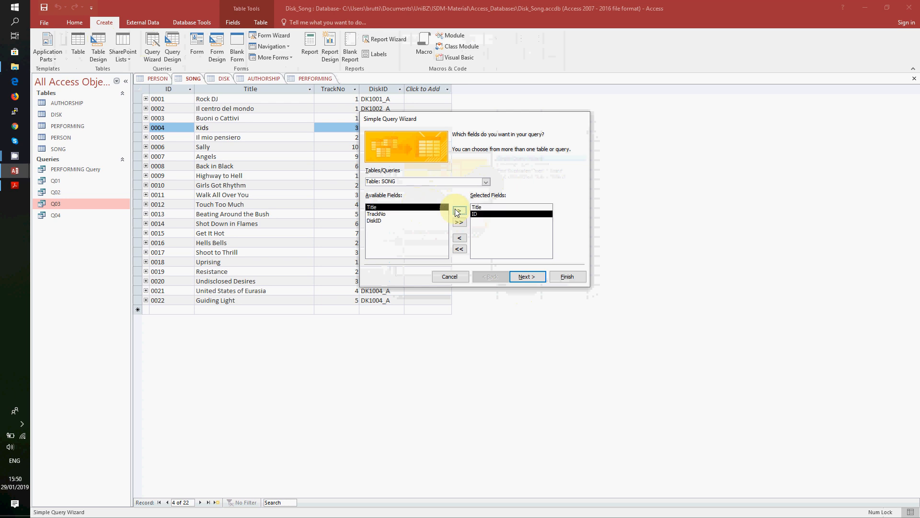
# - Keep the detail query type, name the query Q05 and finish the wizard with its design open for modification
pyautogui.click(534, 278)
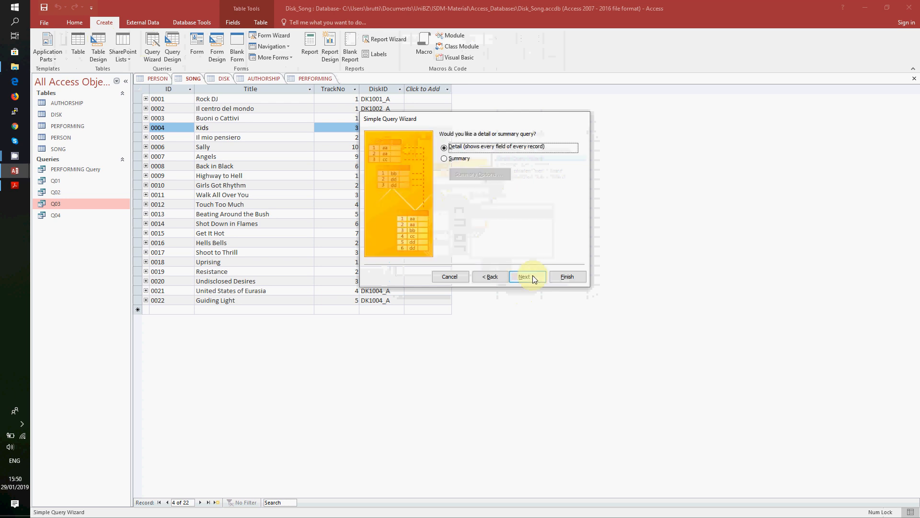
pyautogui.click(534, 278)
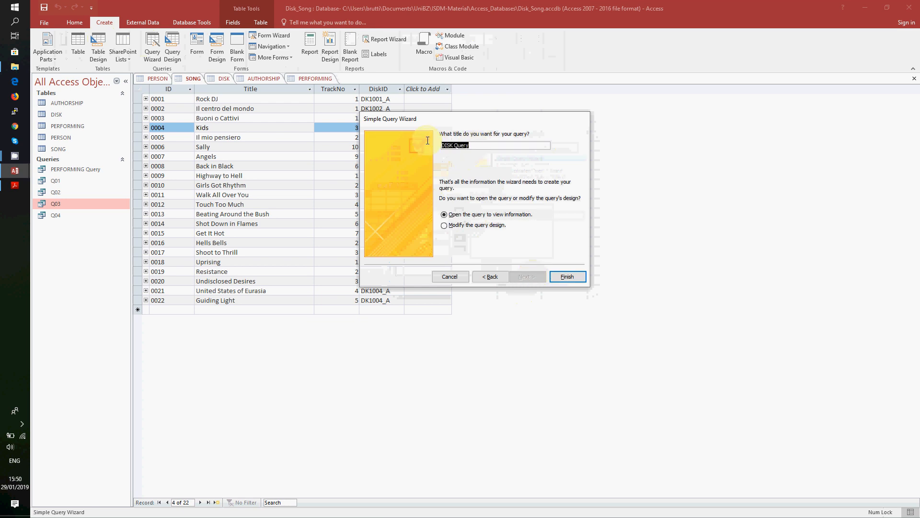
pyautogui.write('Q05')
pyautogui.click(472, 225)
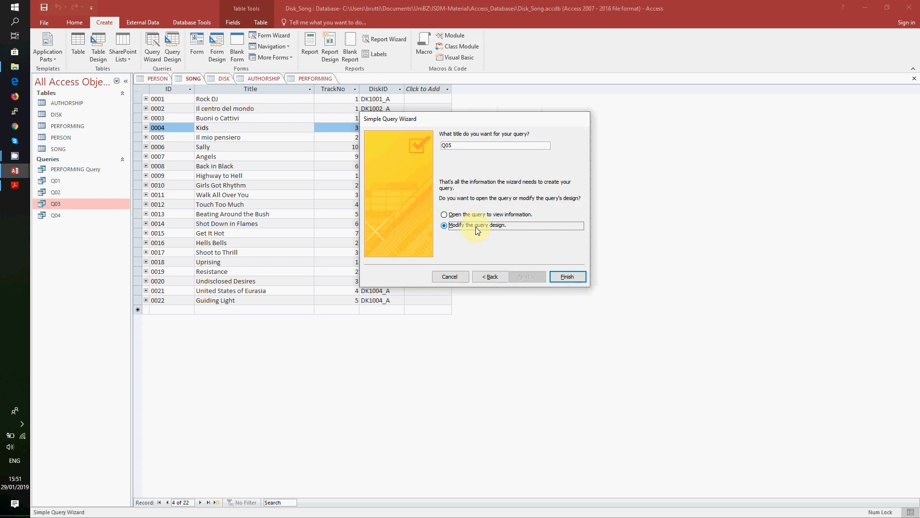
pyautogui.click(565, 277)
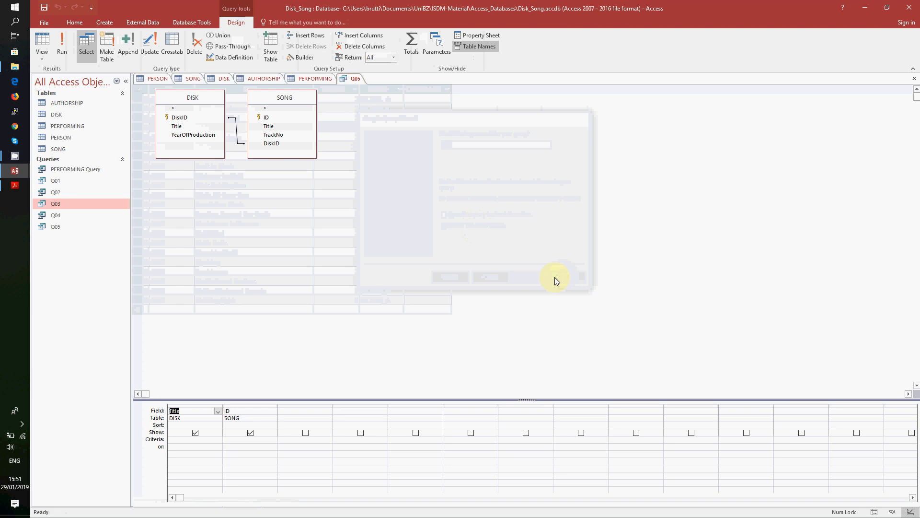
# - Turn on totals in Q05 and set the SONG table's ID field to Count, keeping Title grouped
pyautogui.click(411, 44)
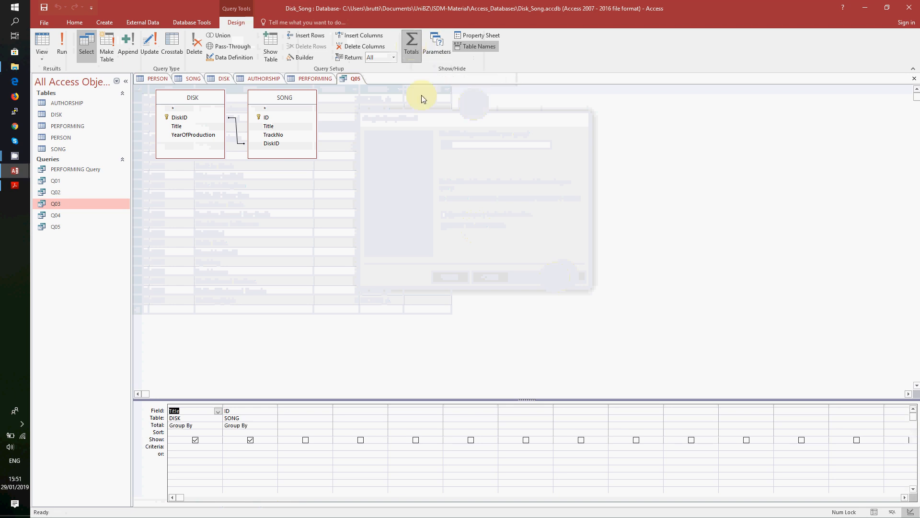
pyautogui.click(277, 425)
pyautogui.click(273, 426)
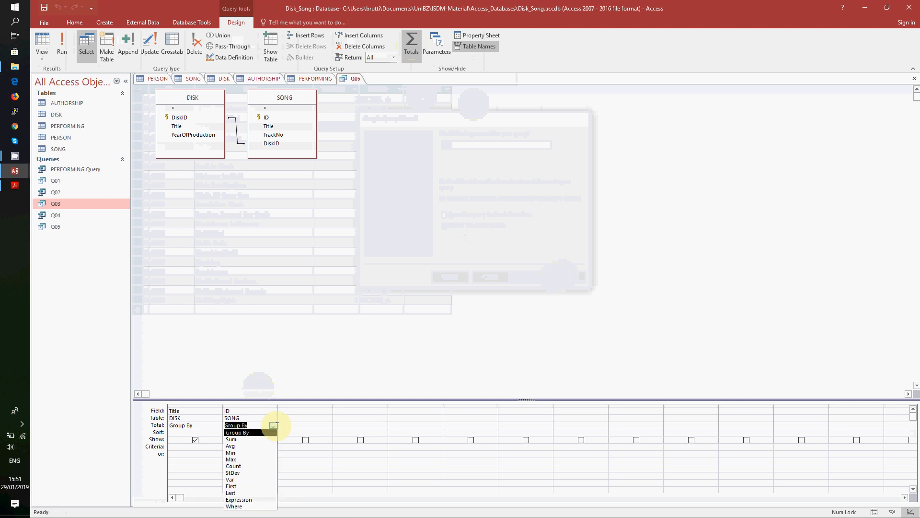
pyautogui.click(264, 472)
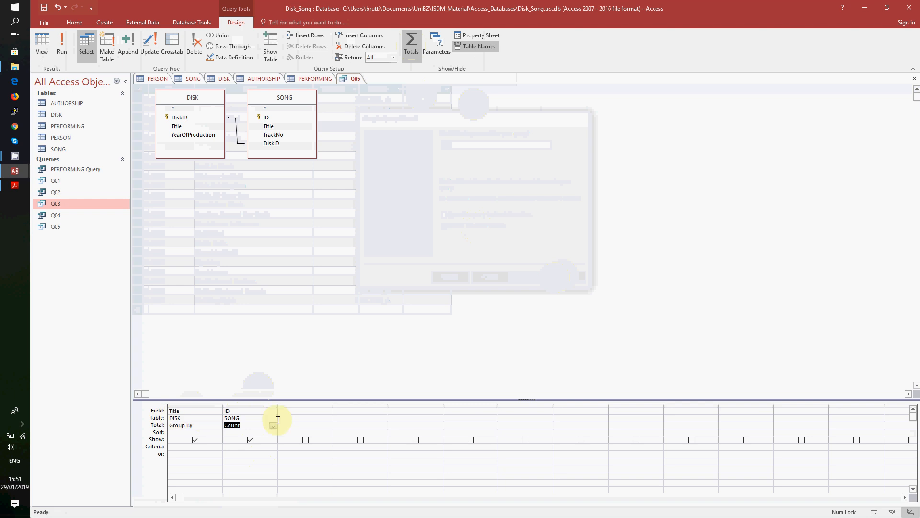
# - Run Q05 to check the number of songs per disk, and return to its design
pyautogui.click(63, 48)
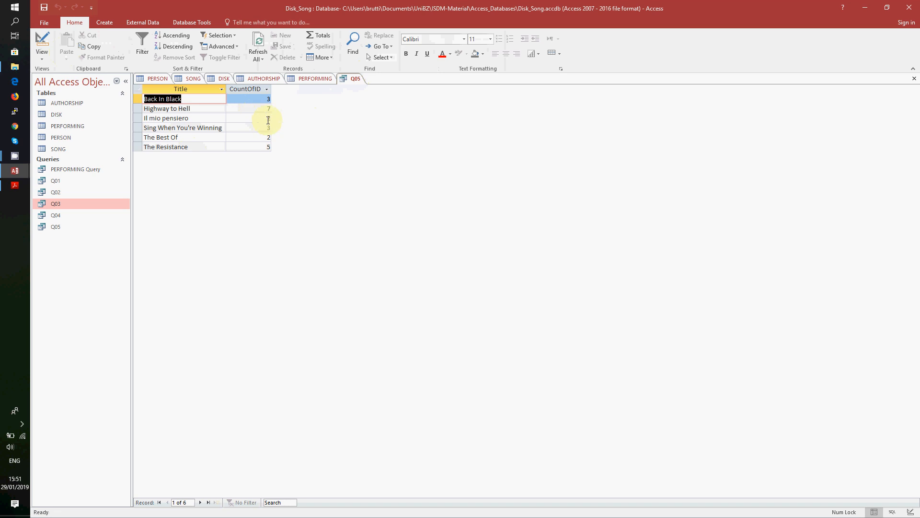
pyautogui.rightClick(345, 80)
pyautogui.click(350, 123)
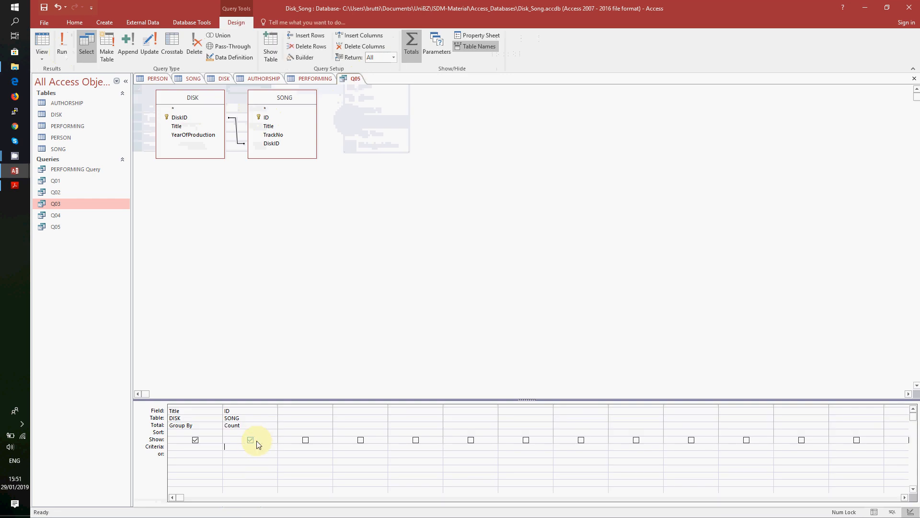
# - Set the criterion >2 on the counted ID field in Q05 and hide that field from the results
pyautogui.click(250, 439)
pyautogui.write('>2')
pyautogui.click(250, 440)
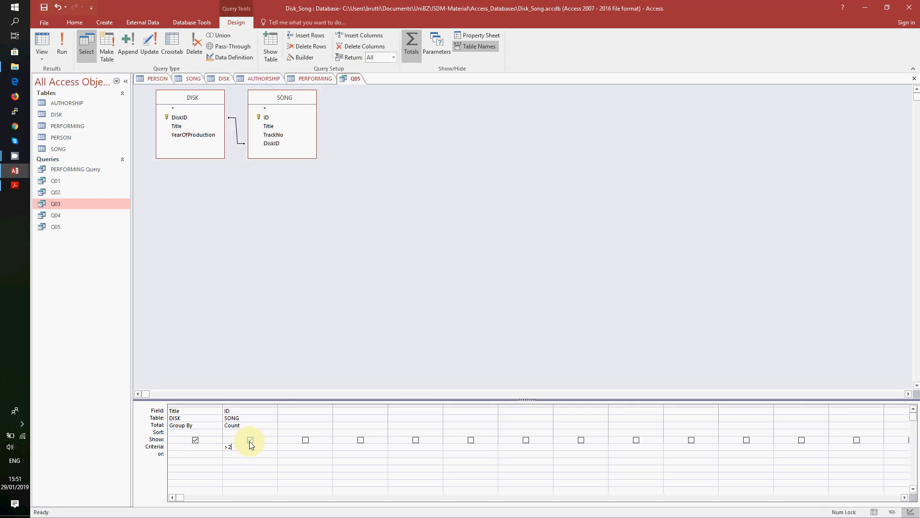
pyautogui.click(250, 441)
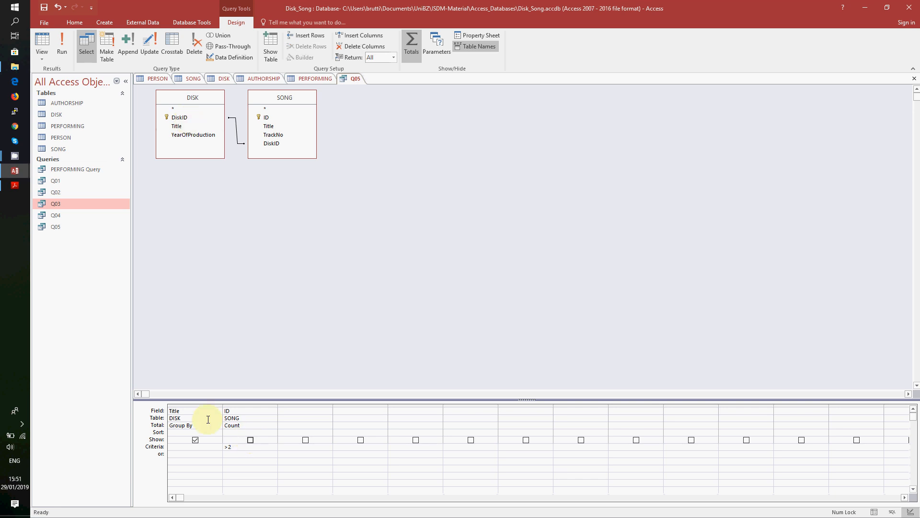
# - Run Q05 to check the listed disks, and save and close the query
pyautogui.click(62, 54)
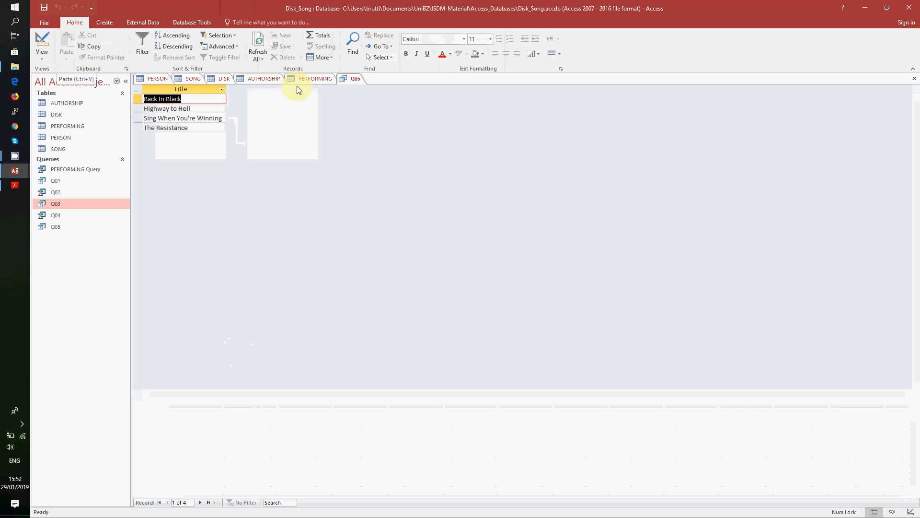
pyautogui.rightClick(346, 78)
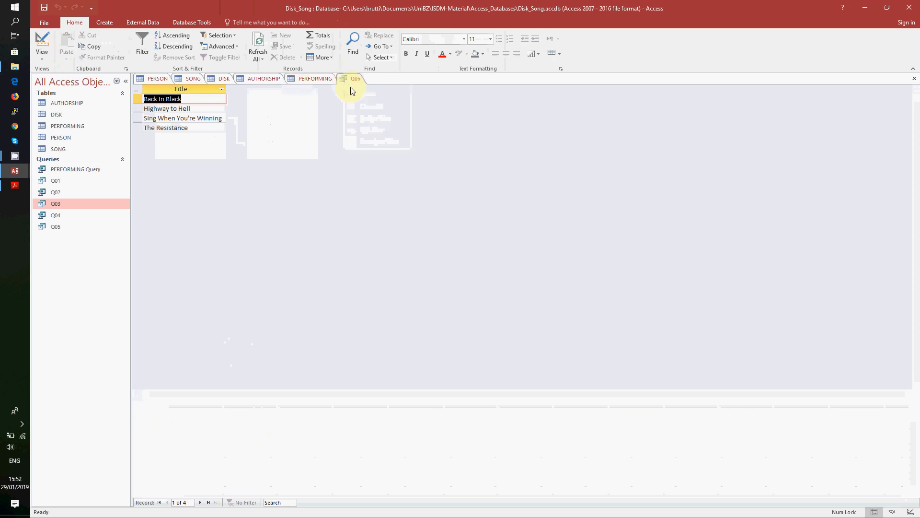
pyautogui.click(357, 95)
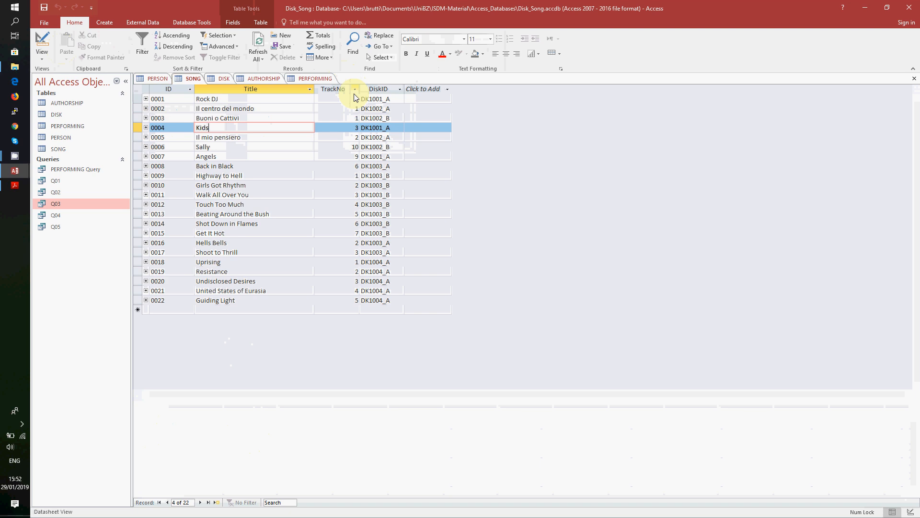
pyautogui.click(14, 156)
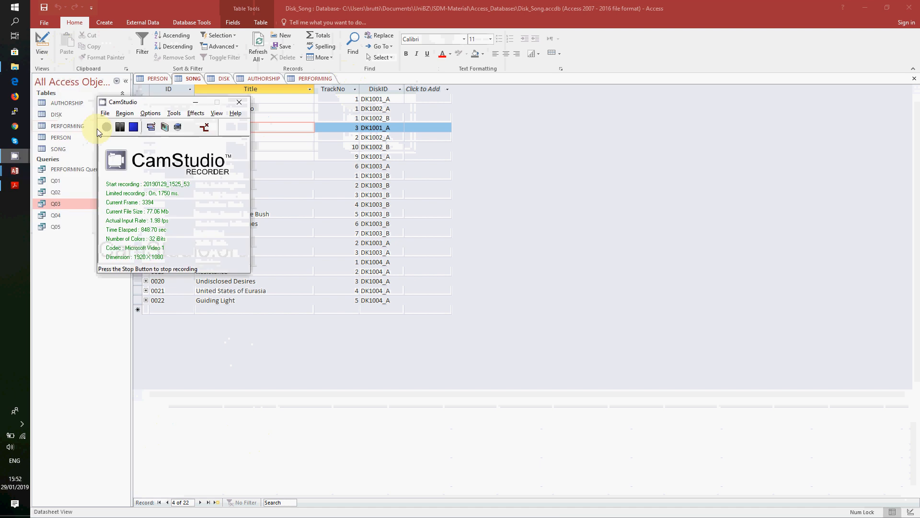
pyautogui.click(120, 127)
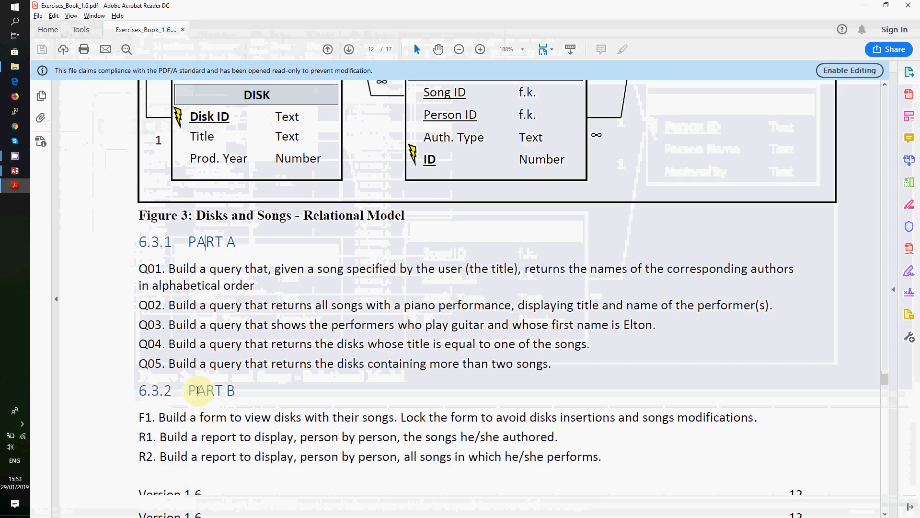
# - Review the Part B tasks in the Exercises_Book_1.6 PDF and switch back to the Disk_Song database in Access
pyautogui.scroll(-1, 195, 337)
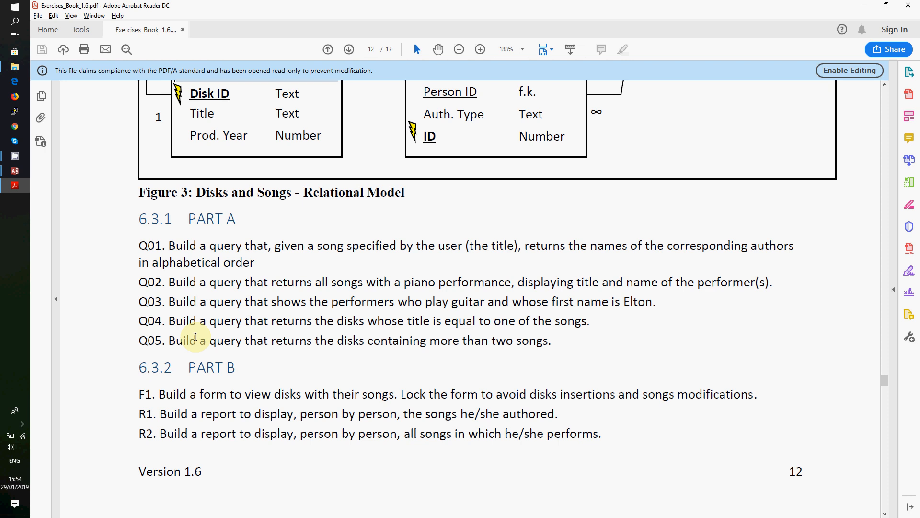
pyautogui.click(12, 176)
pyautogui.click(65, 140)
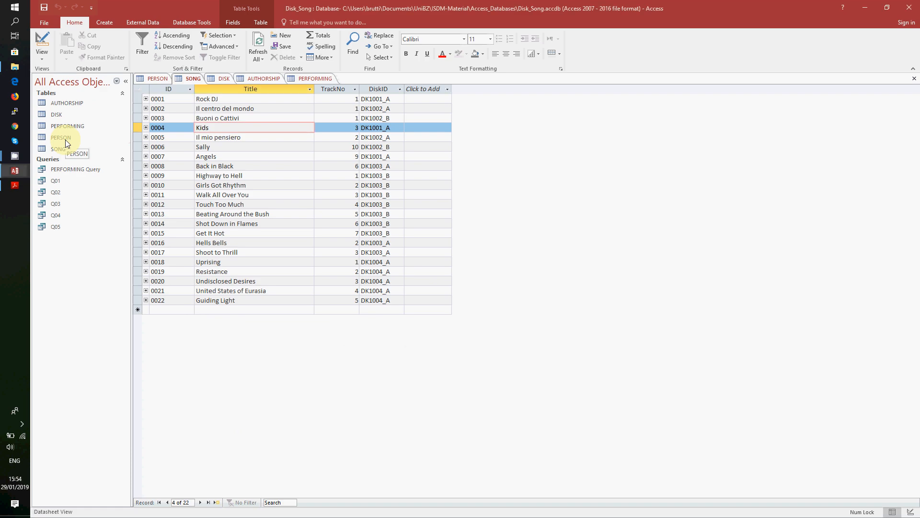
# - Start a new form with the Form Wizard and add the Title field from the DISK table
pyautogui.click(103, 23)
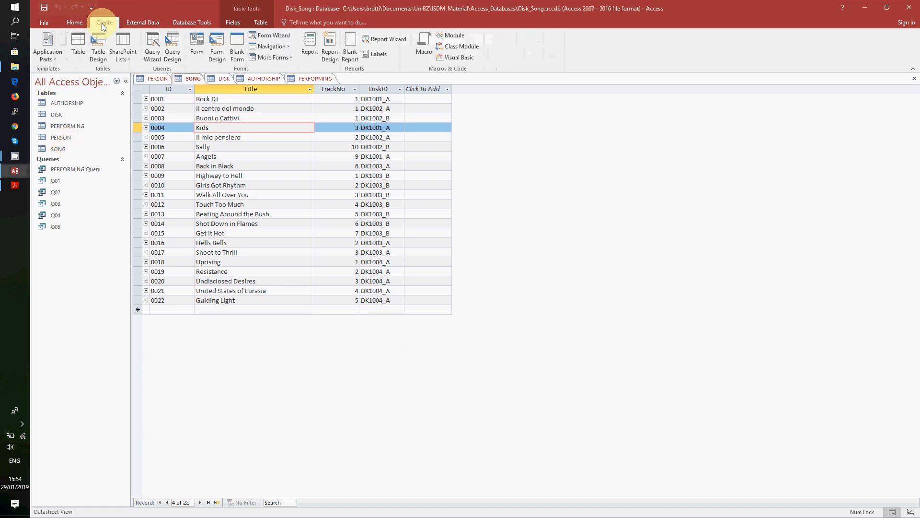
pyautogui.click(271, 35)
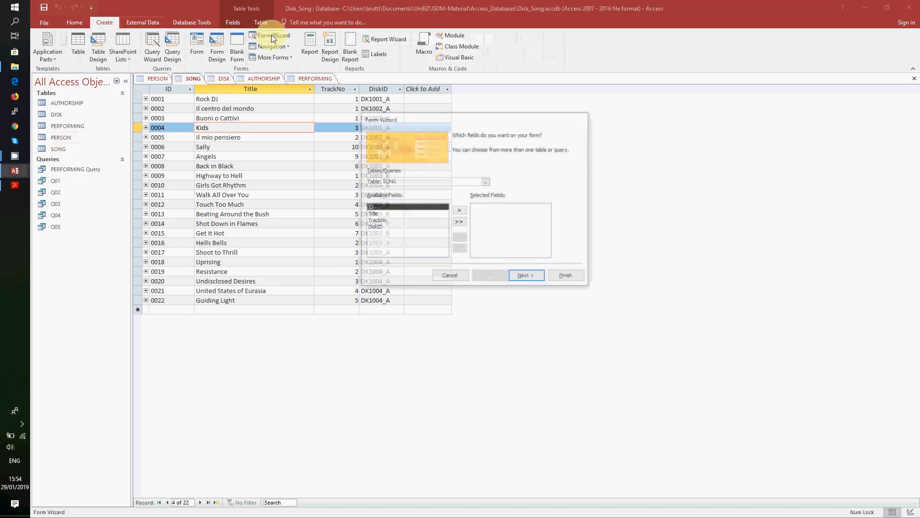
pyautogui.click(486, 182)
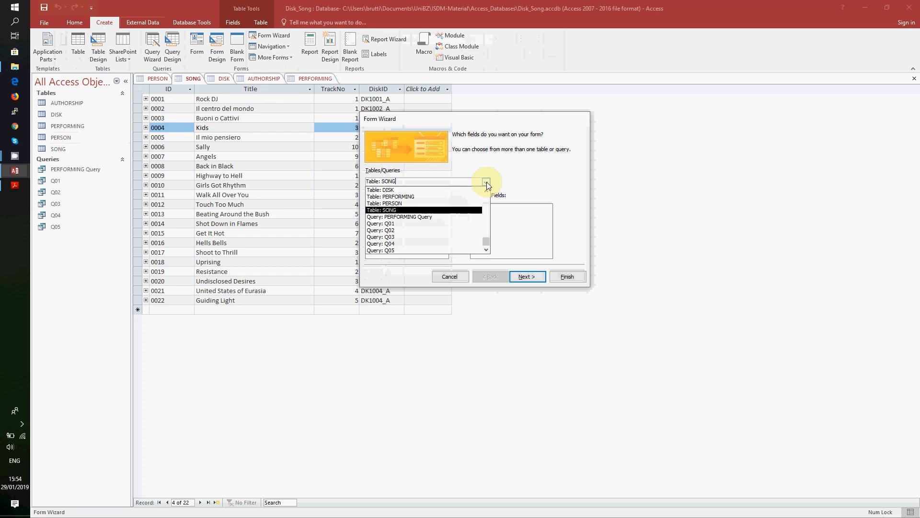
pyautogui.click(458, 190)
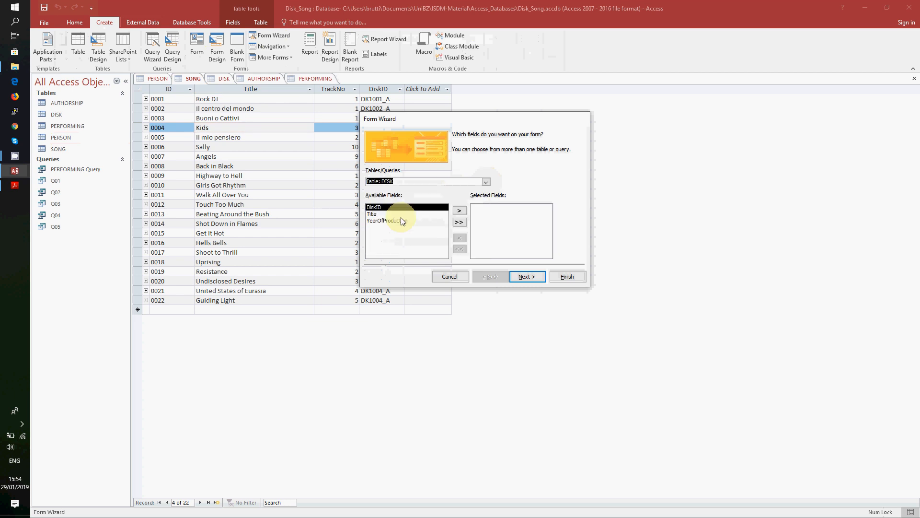
pyautogui.click(459, 210)
# - Add the Title field from the SONG table to the form's selected fields
pyautogui.click(485, 182)
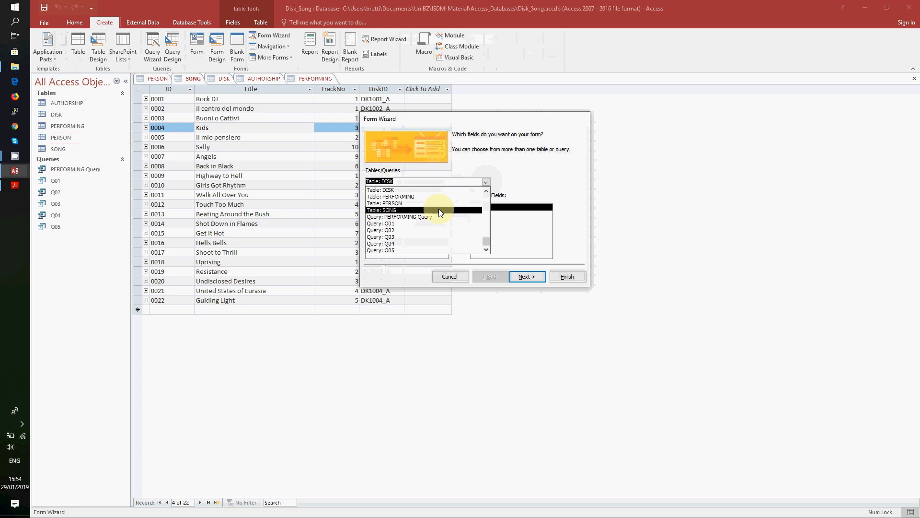
pyautogui.click(455, 210)
pyautogui.click(383, 214)
pyautogui.click(460, 211)
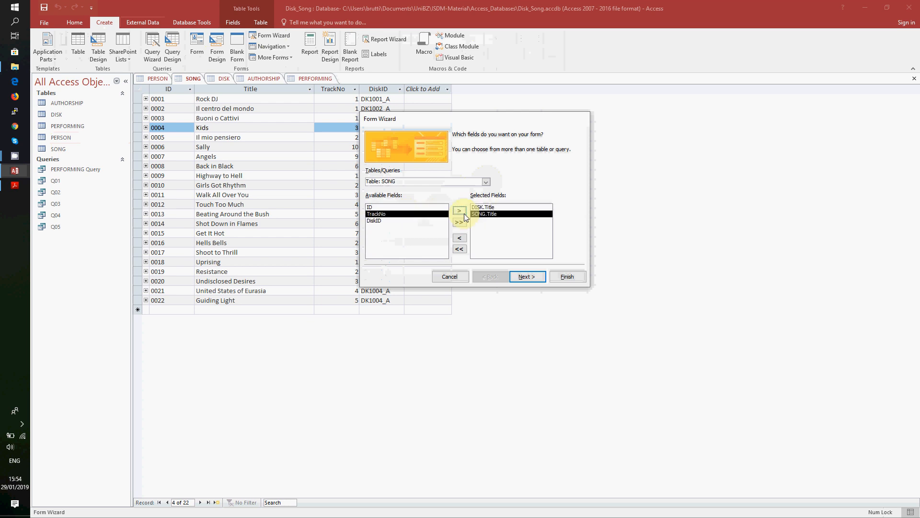
# - Keep the data viewed by DISK as a form with subform, using the Datasheet layout for the subform
pyautogui.click(537, 279)
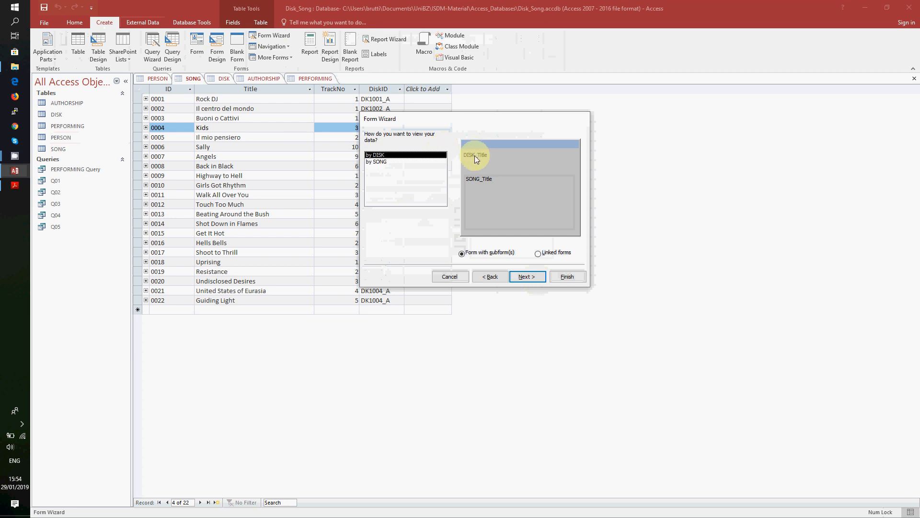
pyautogui.click(530, 274)
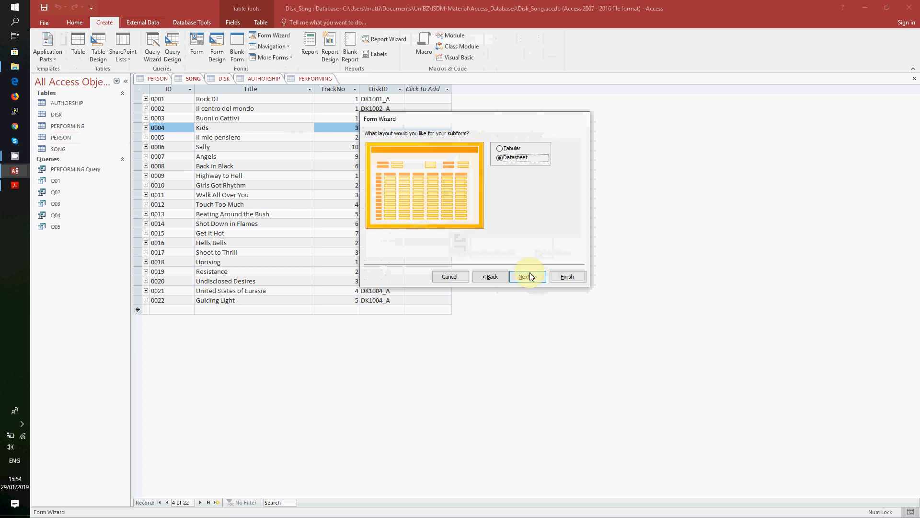
pyautogui.click(530, 276)
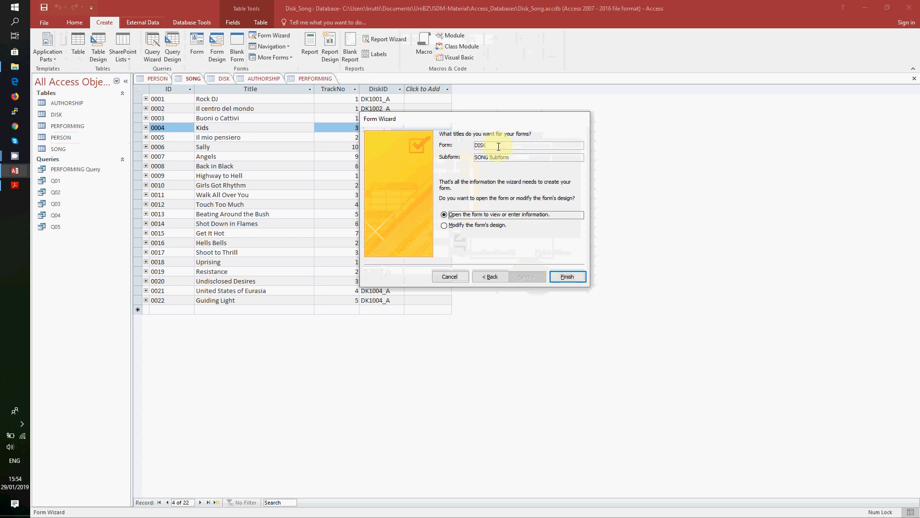
# - Name the form F1 and the subform F1 Subform, and finish the wizard with the form's design open for modification
pyautogui.write('F1')
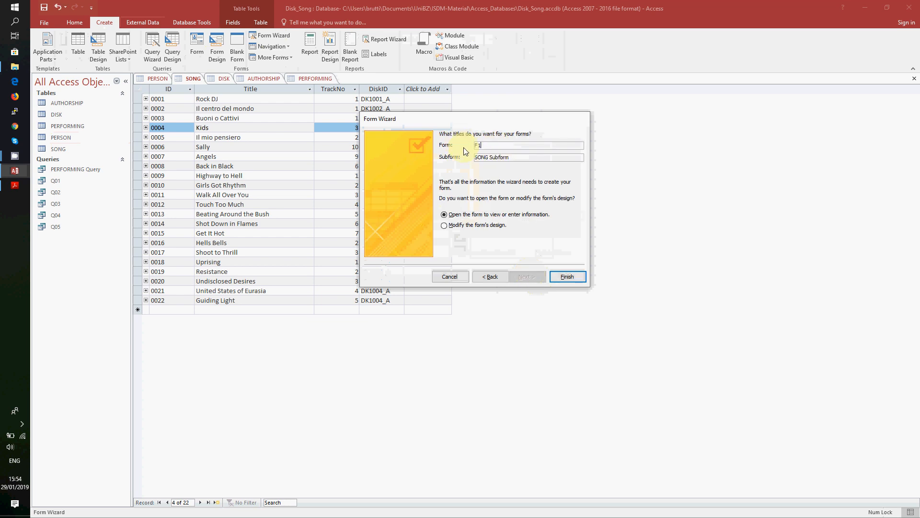
pyautogui.doubleClick(482, 157)
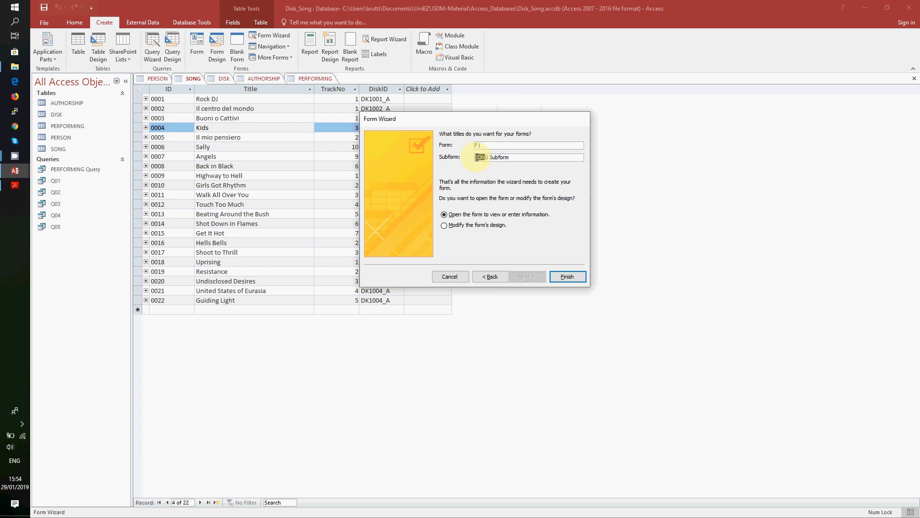
pyautogui.write('F1')
pyautogui.click(460, 225)
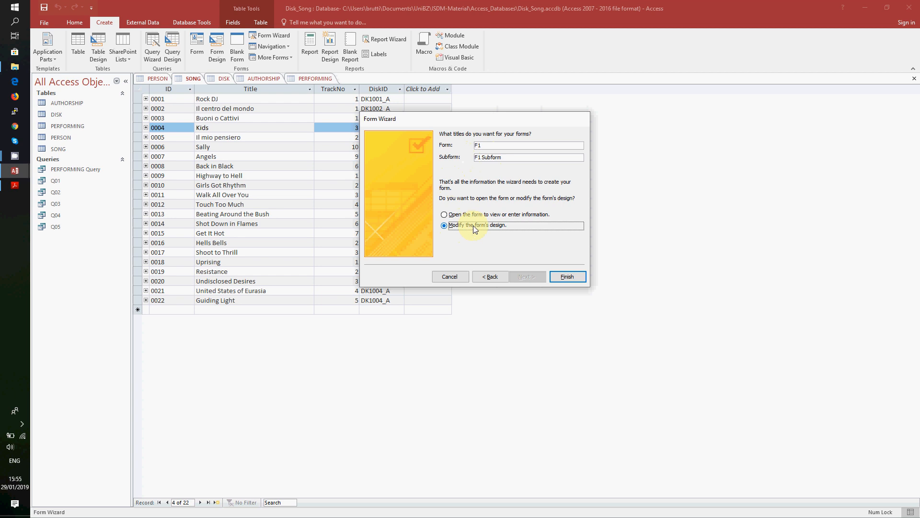
pyautogui.click(568, 277)
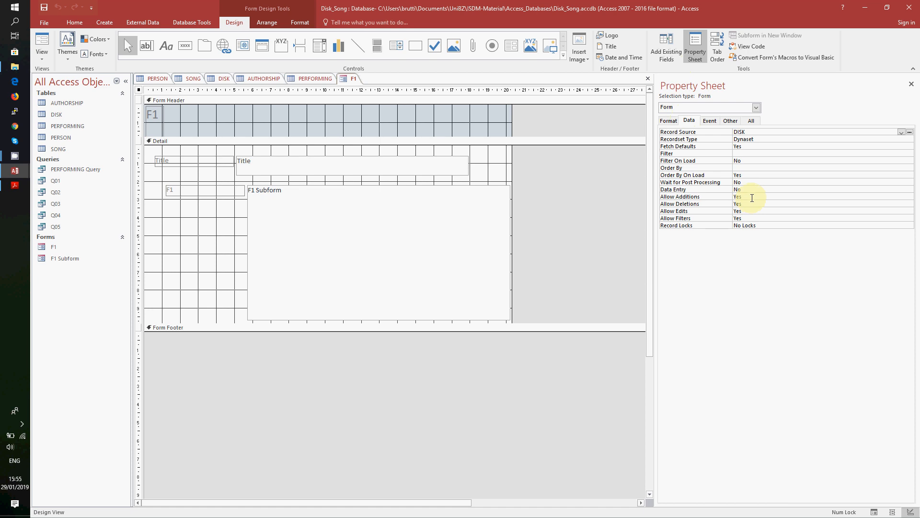
# - Set Allow Additions to No for form F1 to prevent disk insertions
pyautogui.click(753, 196)
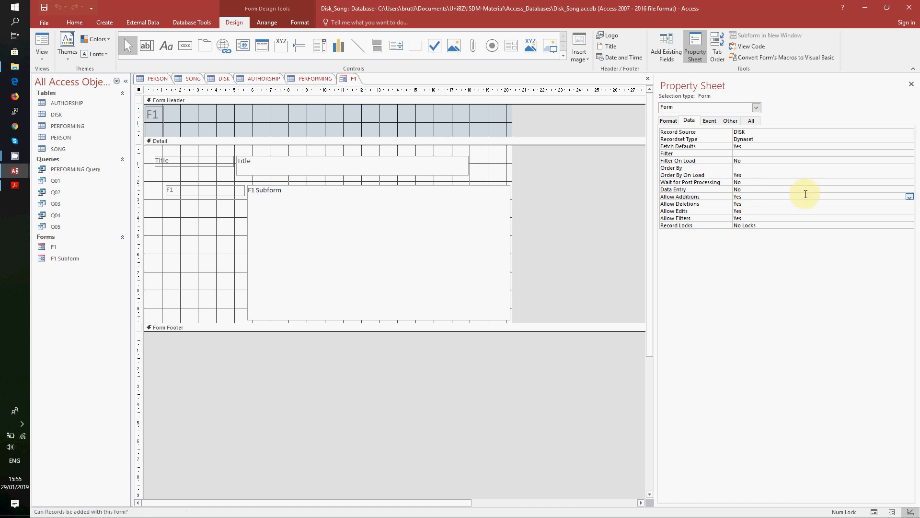
pyautogui.click(908, 197)
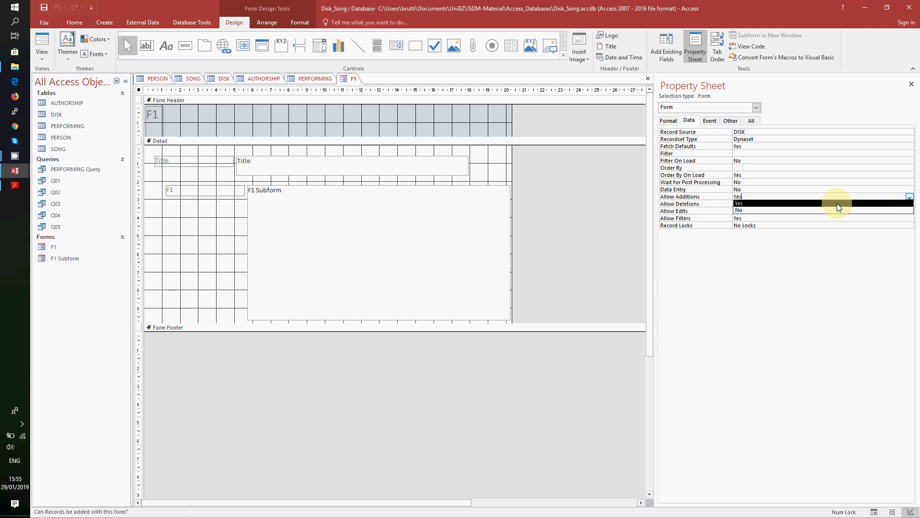
pyautogui.click(818, 211)
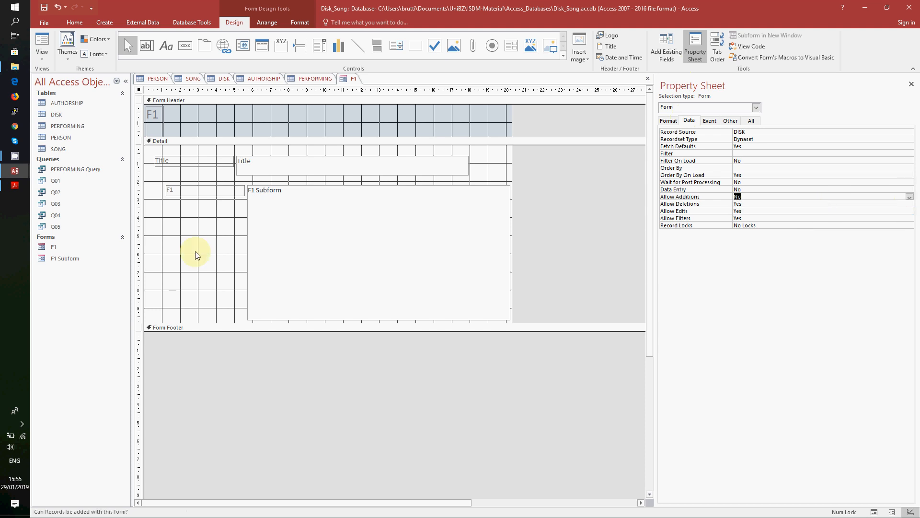
# - Open F1 Subform and set its Allow Edits property to No to prevent song modifications
pyautogui.click(76, 261)
pyautogui.doubleClick(76, 260)
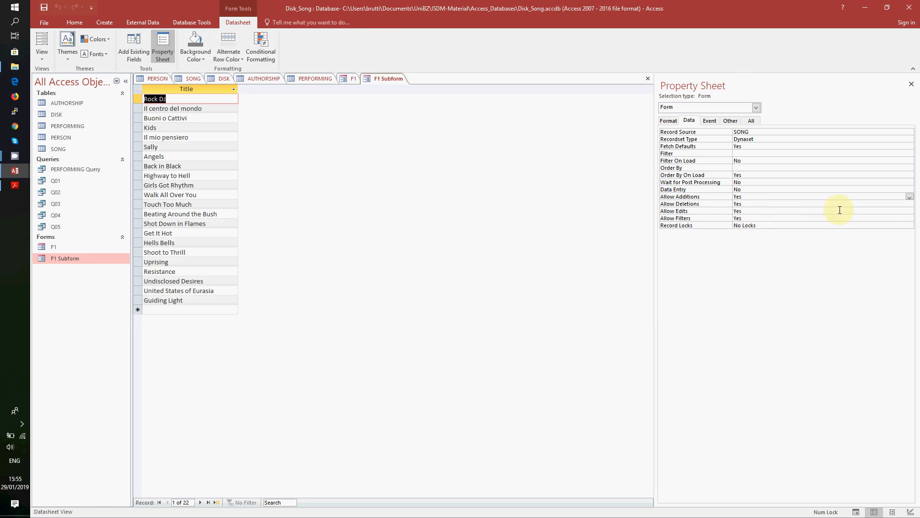
pyautogui.click(909, 211)
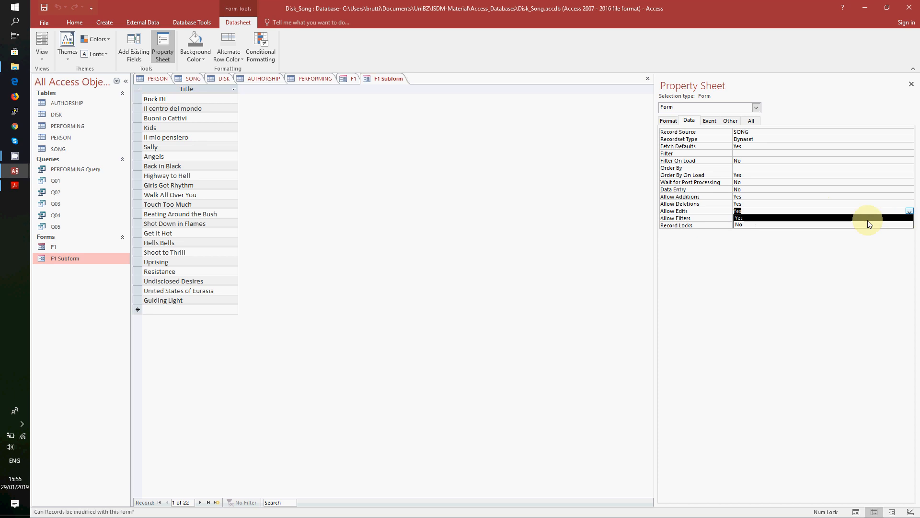
pyautogui.click(800, 225)
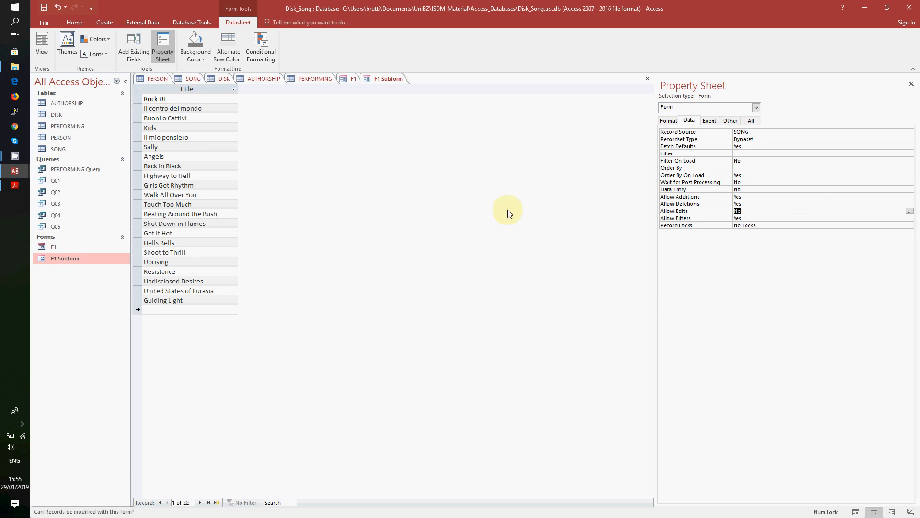
# - Open form F1 in Form View and page through its disks up to Back in Black
pyautogui.click(75, 249)
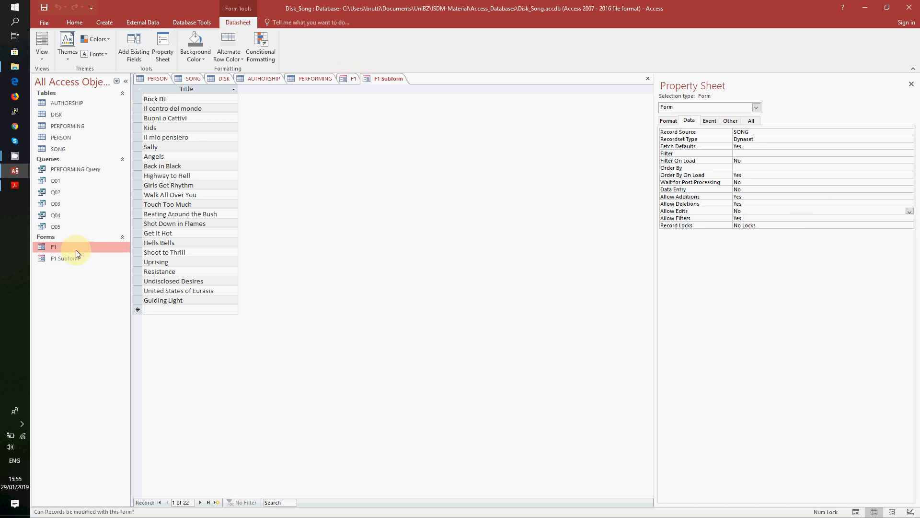
pyautogui.doubleClick(75, 249)
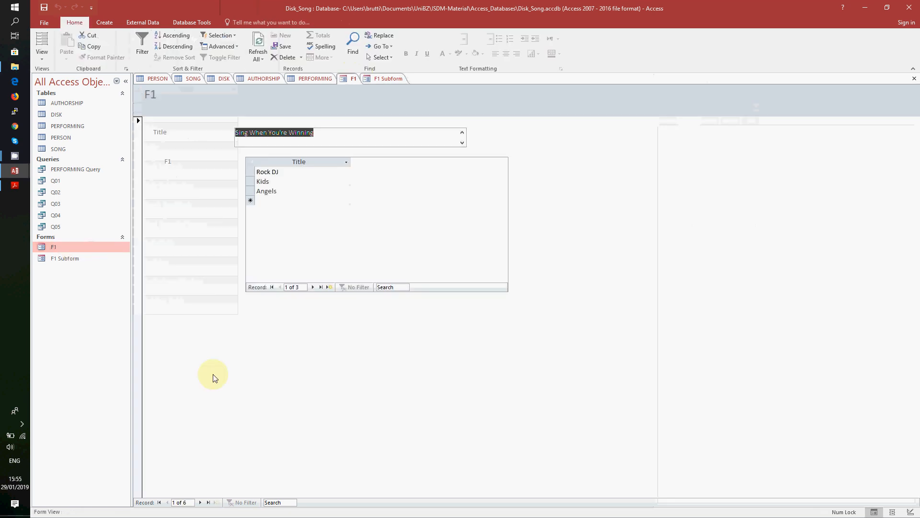
pyautogui.click(198, 502)
pyautogui.click(198, 502)
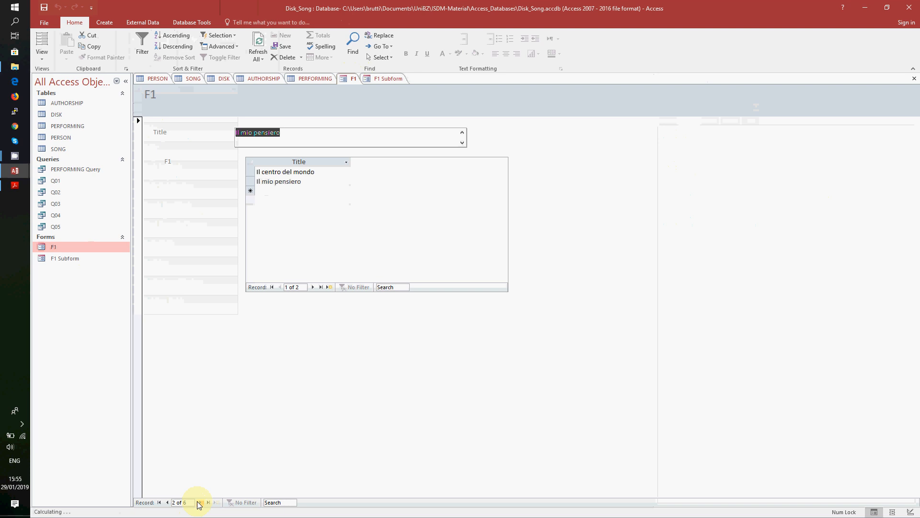
pyautogui.click(198, 501)
pyautogui.click(198, 502)
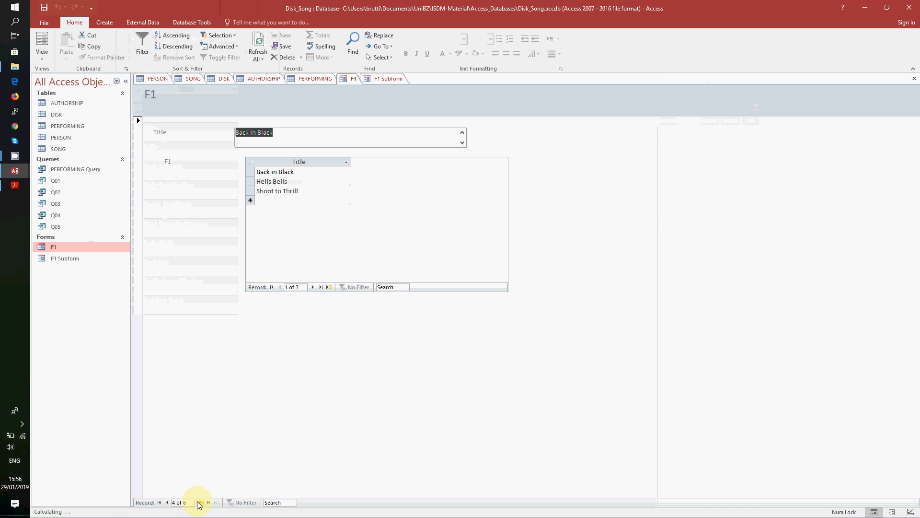
# - Check record navigation in the song subform for Back in Black and for The Resistance, the last disk
pyautogui.click(313, 287)
pyautogui.click(279, 287)
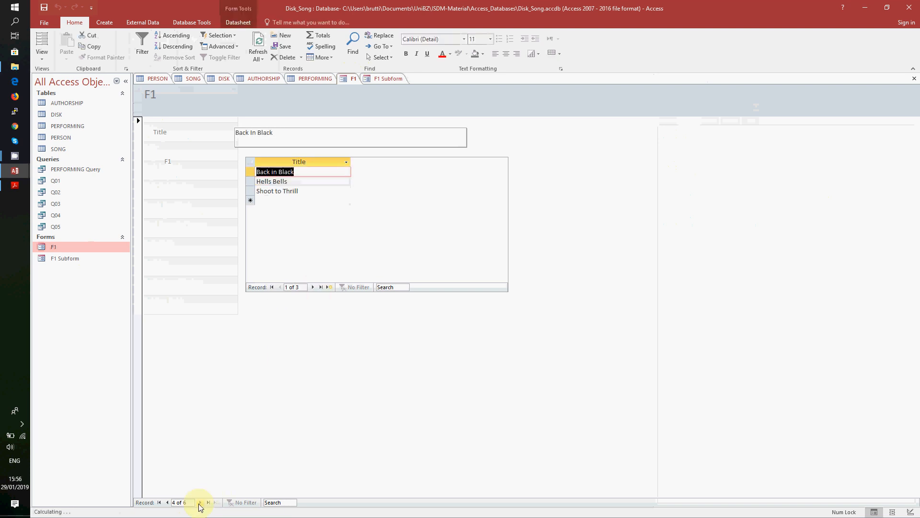
pyautogui.click(200, 501)
pyautogui.click(200, 502)
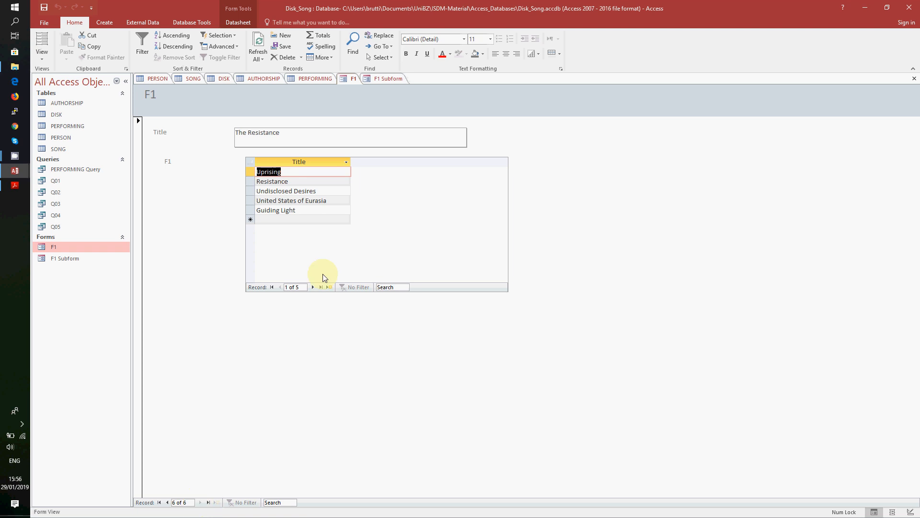
pyautogui.click(312, 287)
pyautogui.click(312, 286)
pyautogui.click(313, 286)
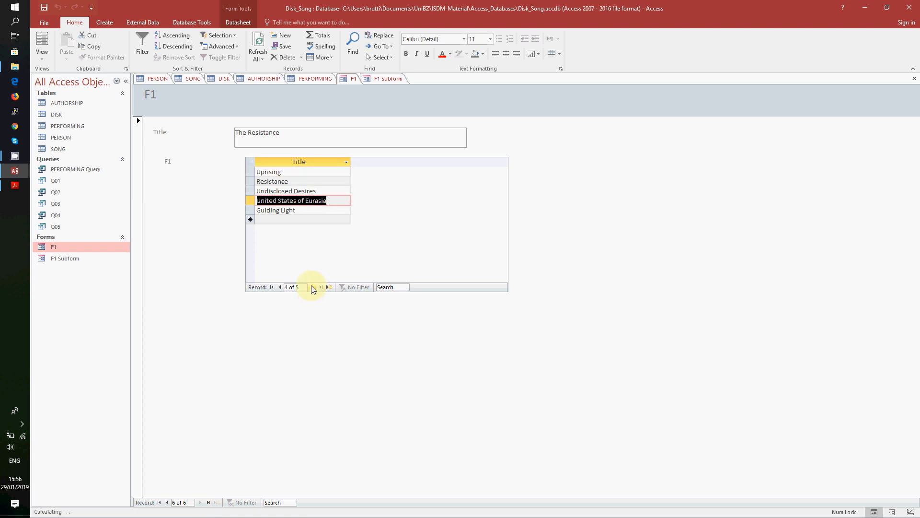
# - Browse the song subform of The Resistance to its blank new row and back to Guiding Light
pyautogui.click(312, 286)
pyautogui.click(312, 287)
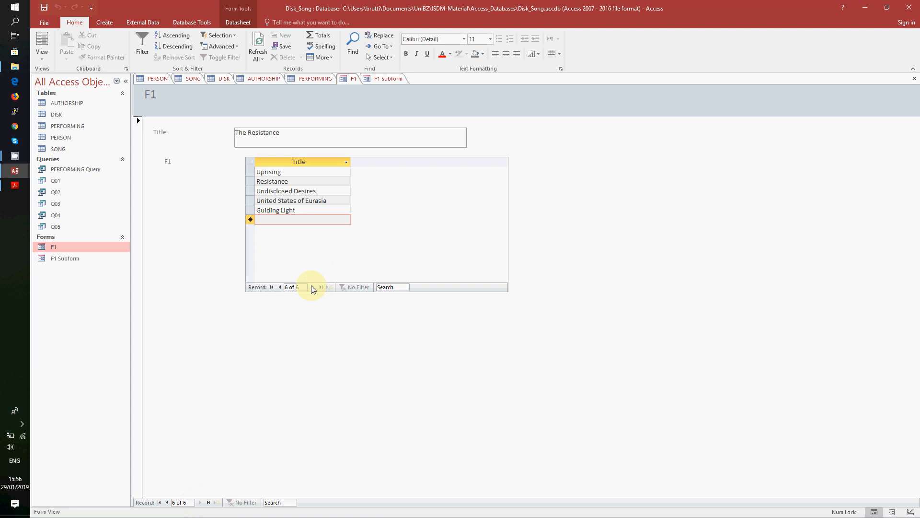
pyautogui.click(280, 287)
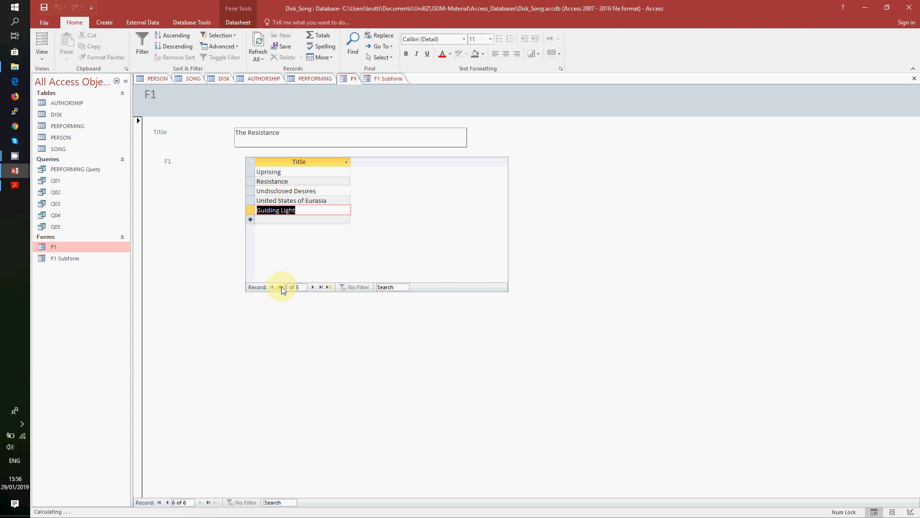
# - Try clearing the Uprising song title in form F1's subform, and undo the edit
pyautogui.click(296, 174)
pyautogui.press('BackSpace')
pyautogui.press('BackSpace')
pyautogui.press('BackSpace')
pyautogui.press('BackSpace')
pyautogui.press('BackSpace')
pyautogui.press('BackSpace')
pyautogui.press('BackSpace')
pyautogui.press('BackSpace')
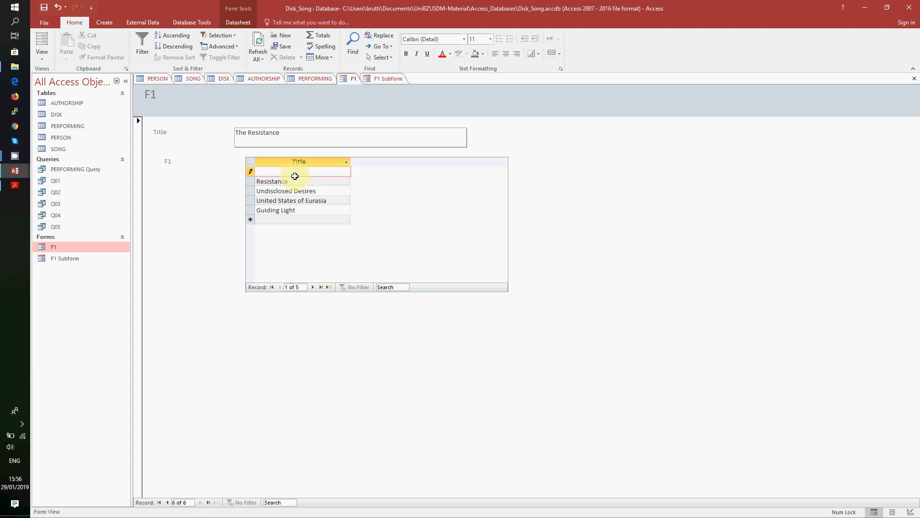
pyautogui.press('Return')
pyautogui.click(301, 173)
pyautogui.hotkey('ctrl', 'z')
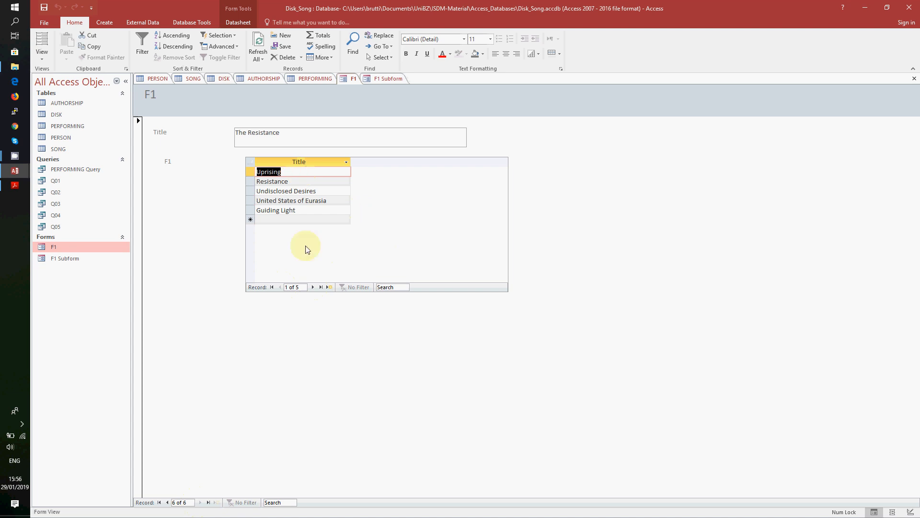
pyautogui.click(294, 220)
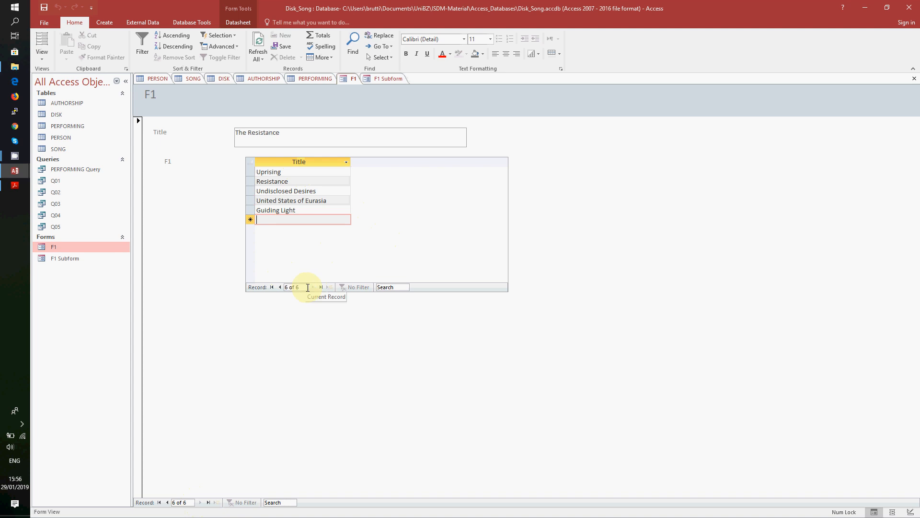
pyautogui.click(12, 155)
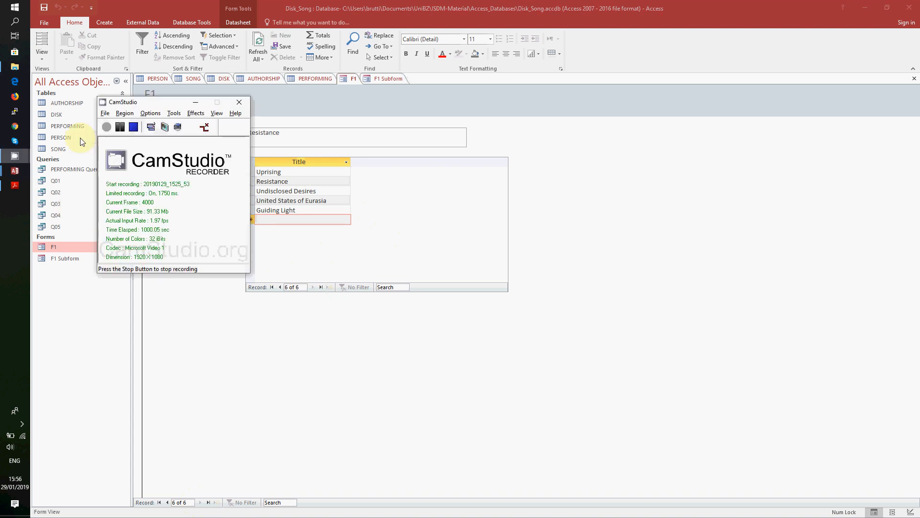
pyautogui.click(120, 127)
pyautogui.click(106, 127)
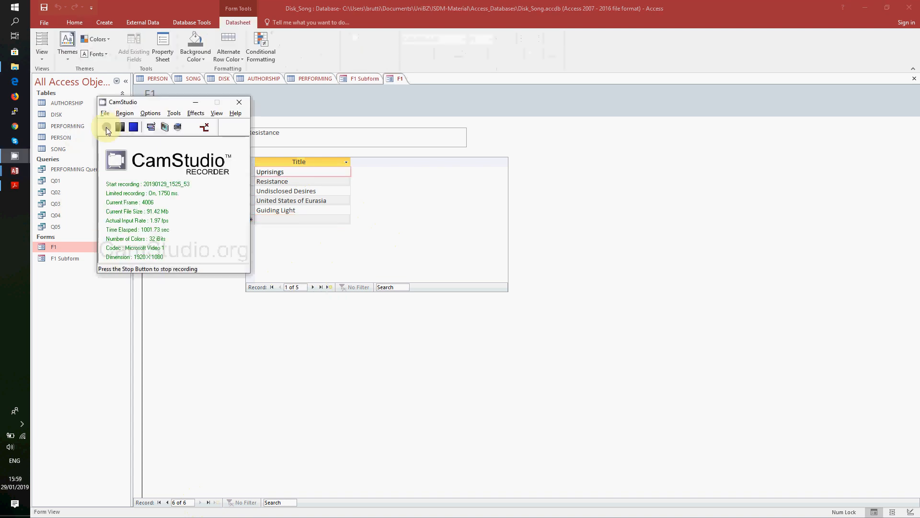
# - Review the Allow Edits property of F1 Subform in its Property Sheet and close the subform
pyautogui.click(286, 193)
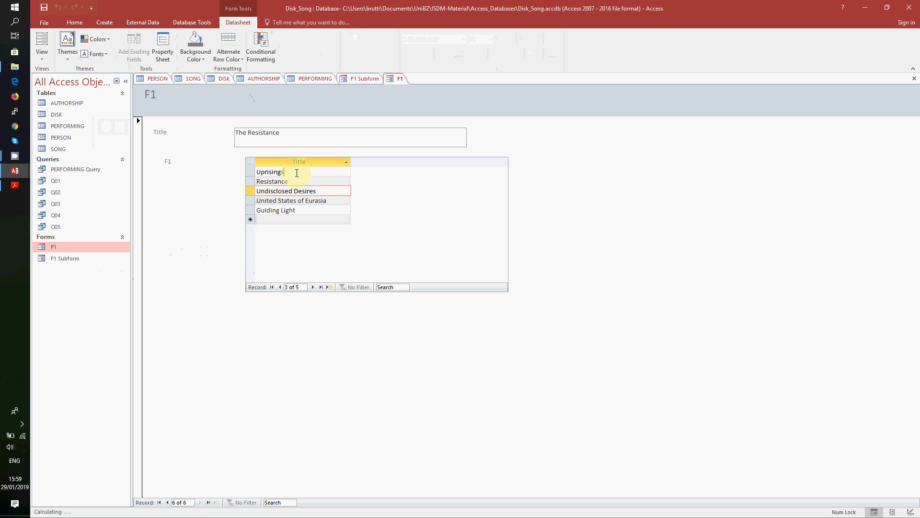
pyautogui.click(70, 257)
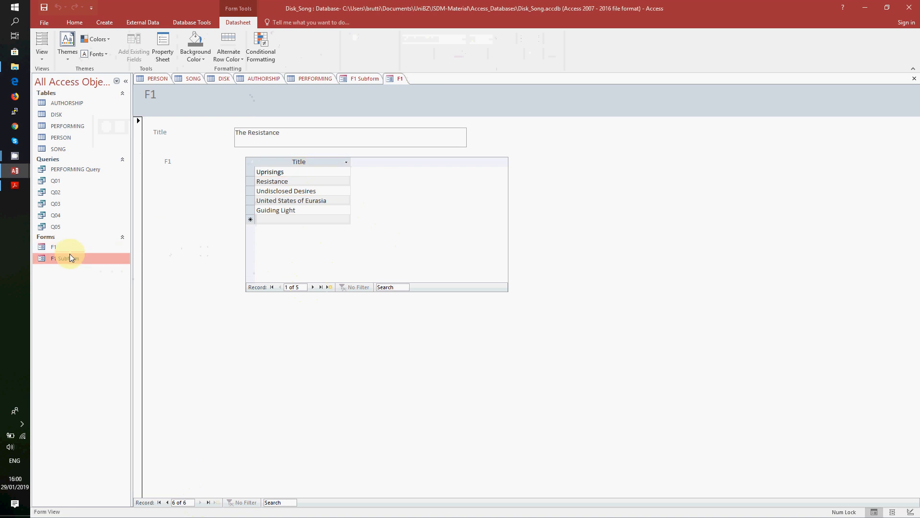
pyautogui.press('F4')
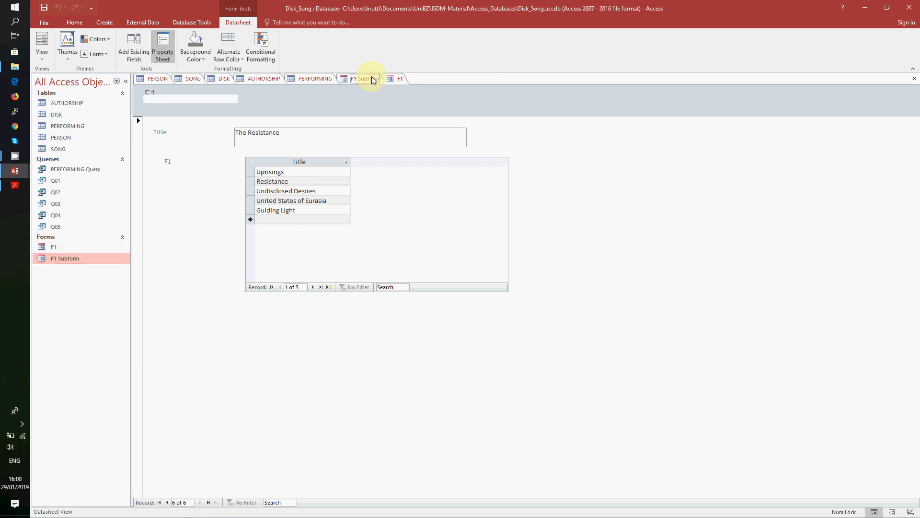
pyautogui.click(370, 85)
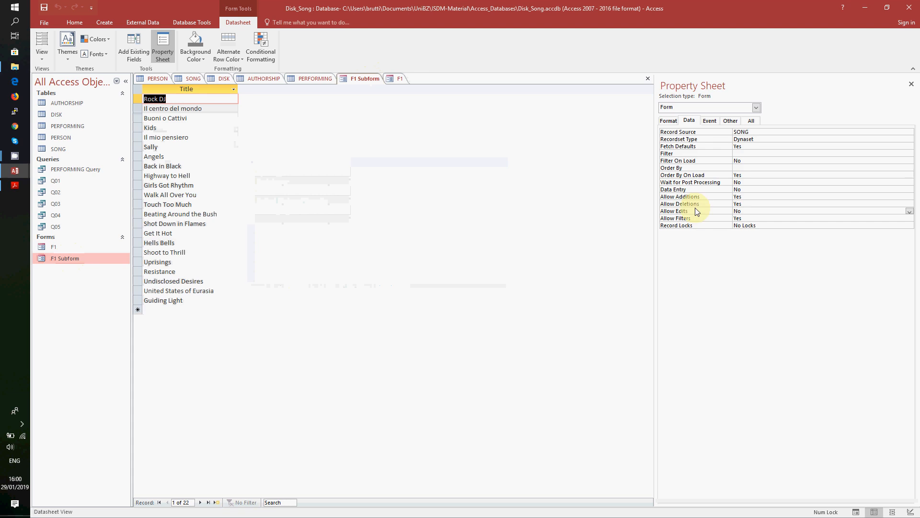
pyautogui.click(783, 210)
pyautogui.rightClick(368, 77)
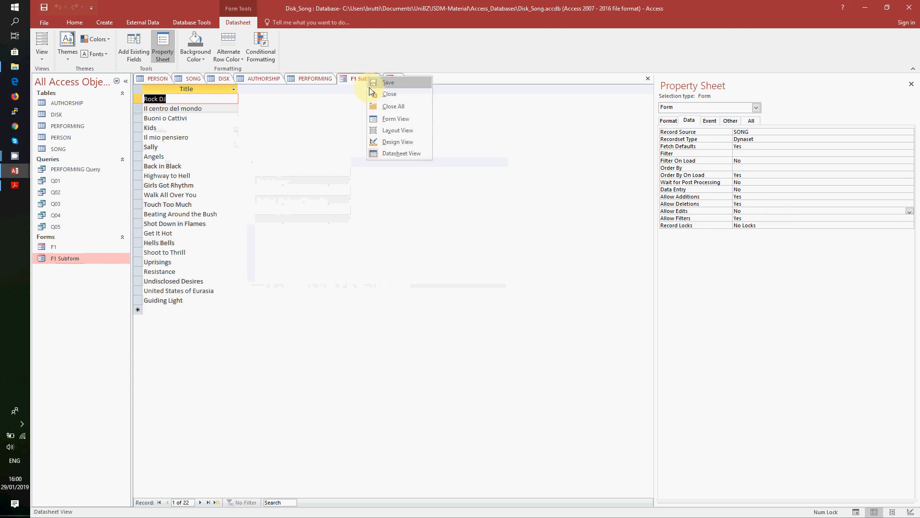
pyautogui.click(367, 80)
pyautogui.rightClick(366, 80)
pyautogui.click(379, 97)
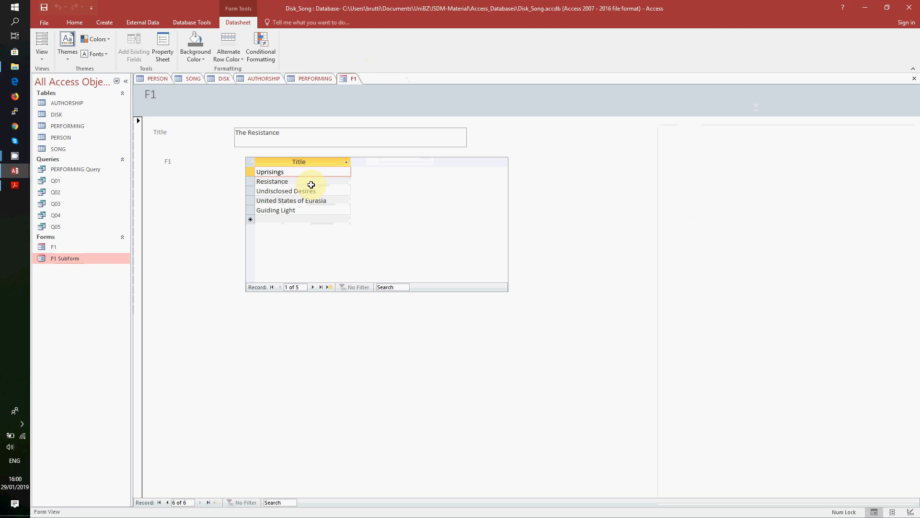
pyautogui.hotkey('alt', 'x')
pyautogui.write('xlsxsxs')
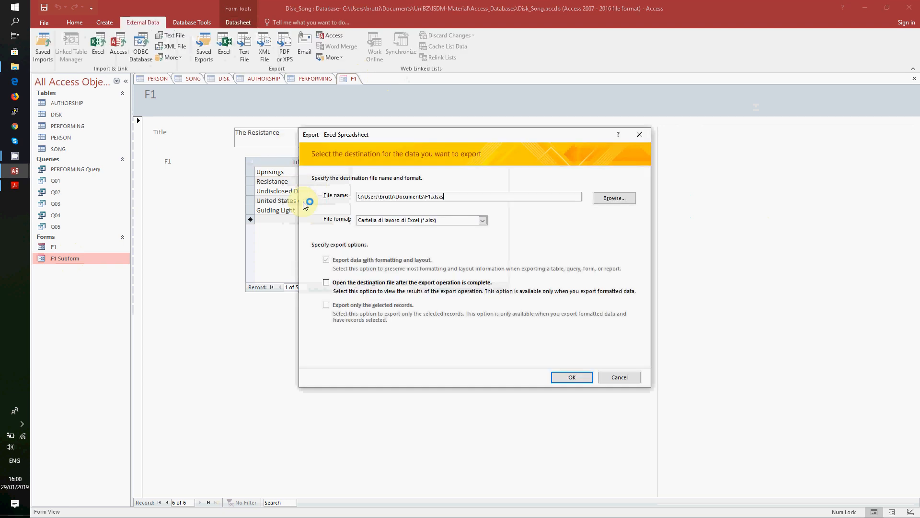
pyautogui.click(641, 135)
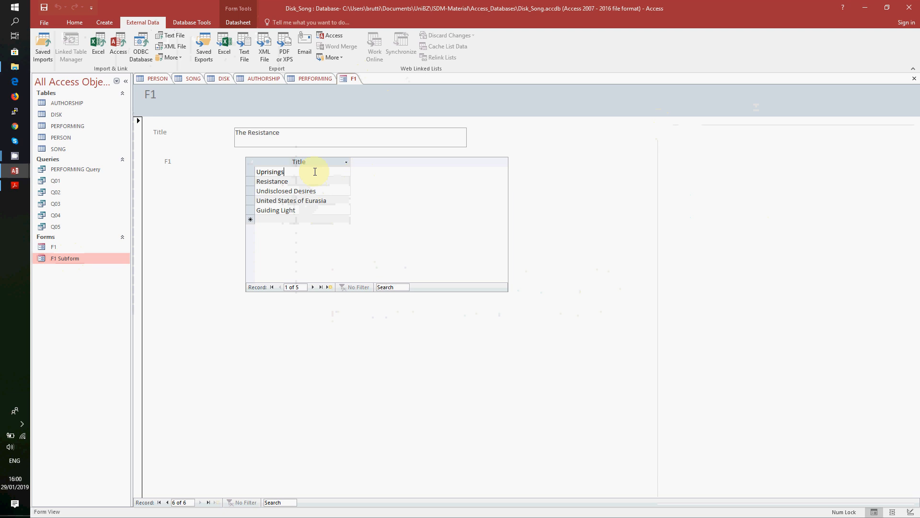
# - Check the United States of Eurasia, Guiding Light and Uprisings titles in form F1's locked song subform
pyautogui.click(305, 200)
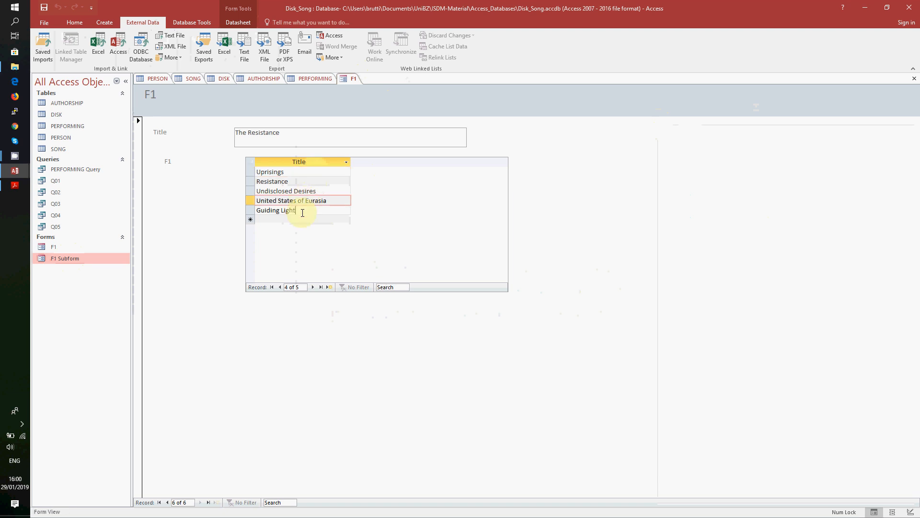
pyautogui.click(303, 211)
pyautogui.click(293, 172)
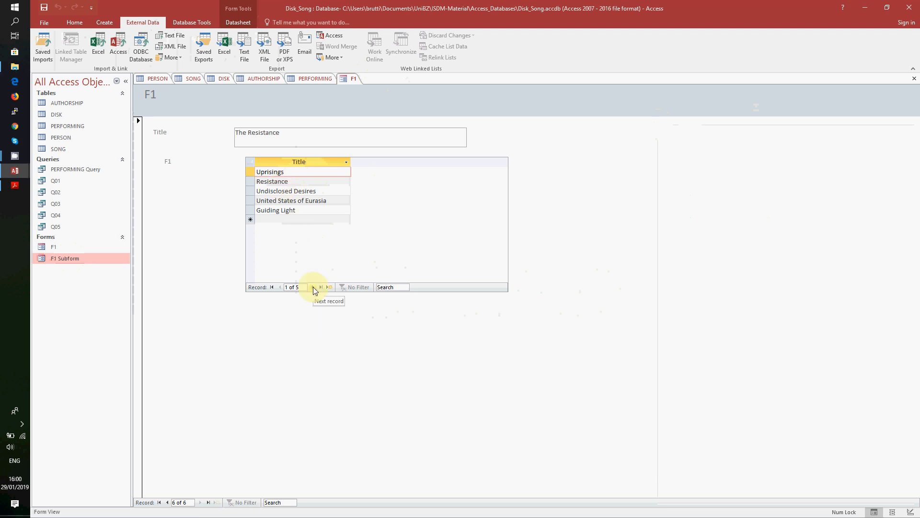
# - Switch to the exercise PDF in Acrobat Reader, read the R1 report task in Part B, and return to Access
pyautogui.click(15, 185)
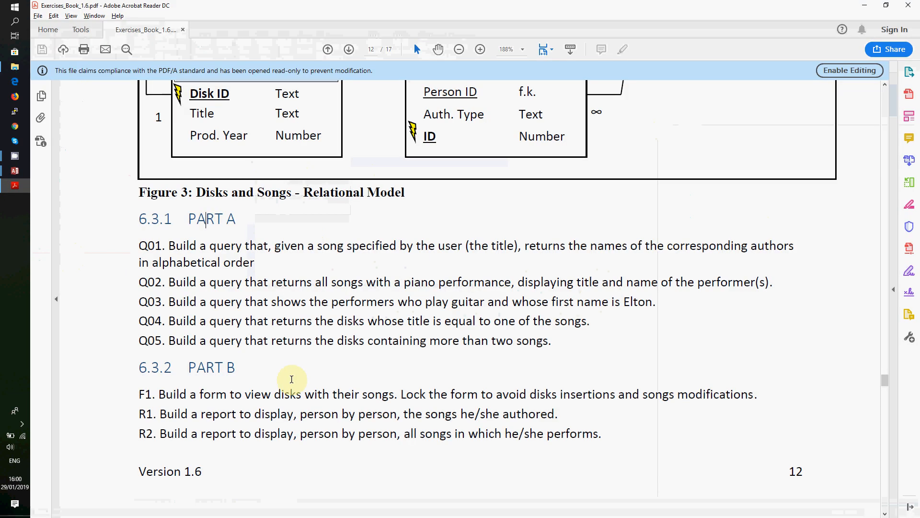
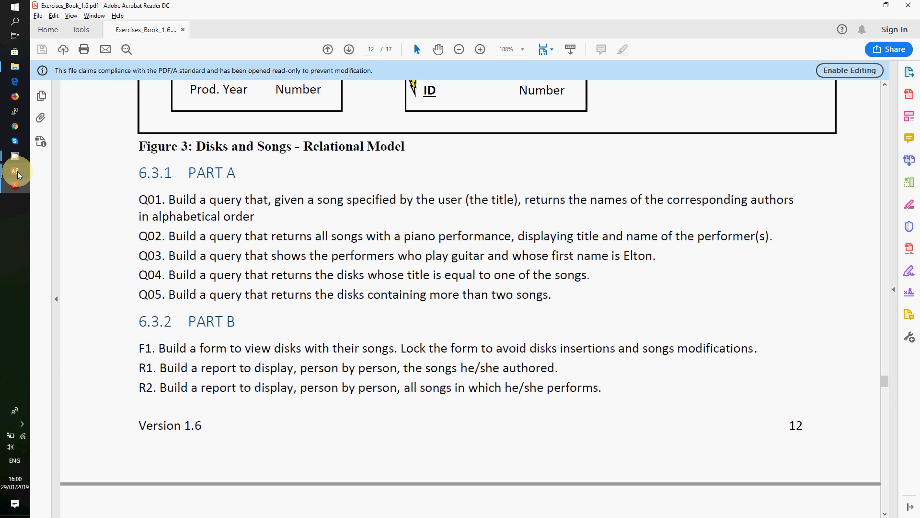
pyautogui.moveTo(18, 174)
pyautogui.click(62, 155)
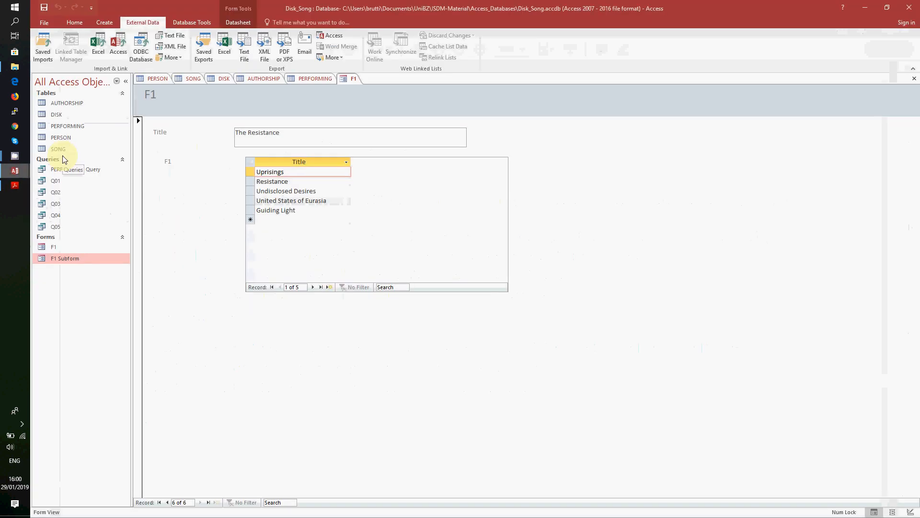
# - Close form F1 and begin a new query in the Simple Query Wizard with the Name field from PERSON
pyautogui.rightClick(352, 79)
pyautogui.click(366, 91)
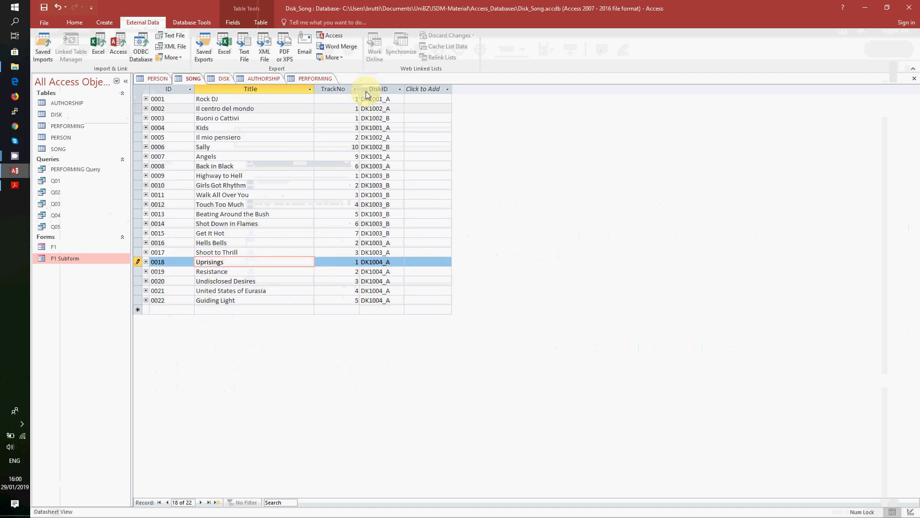
pyautogui.click(105, 23)
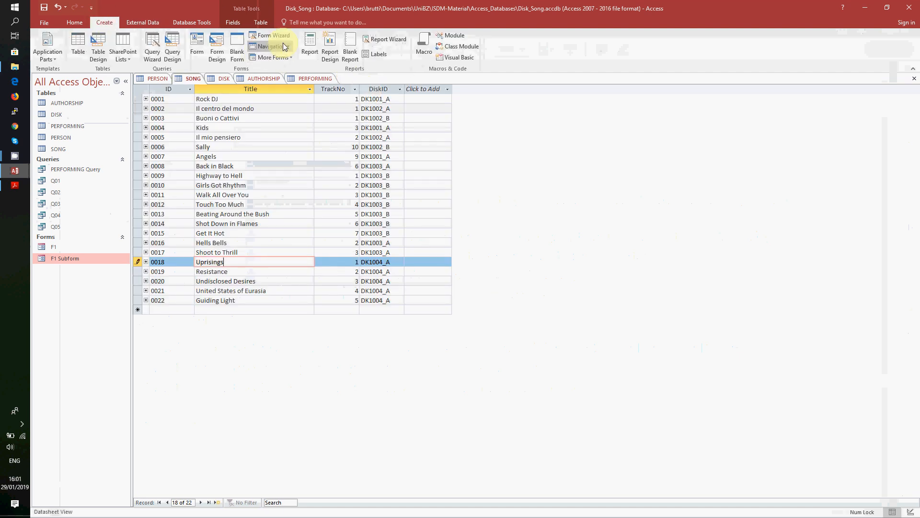
pyautogui.click(152, 45)
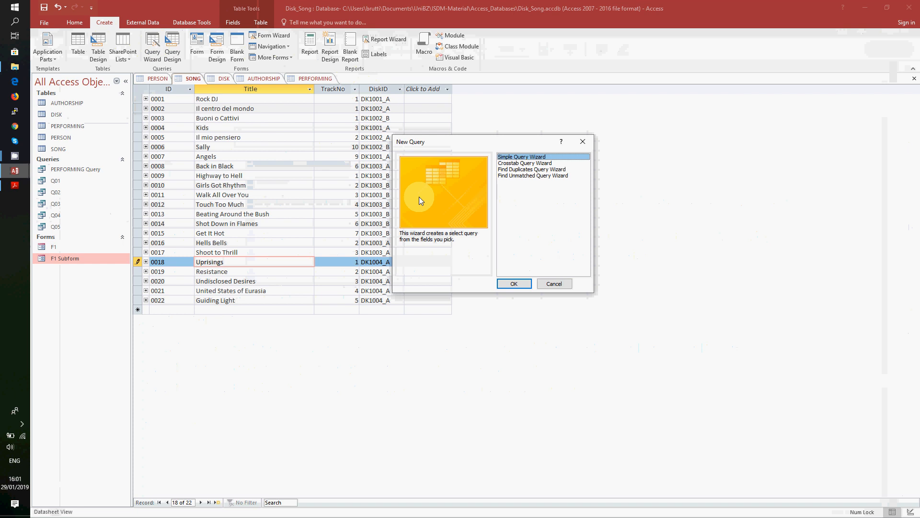
pyautogui.click(530, 290)
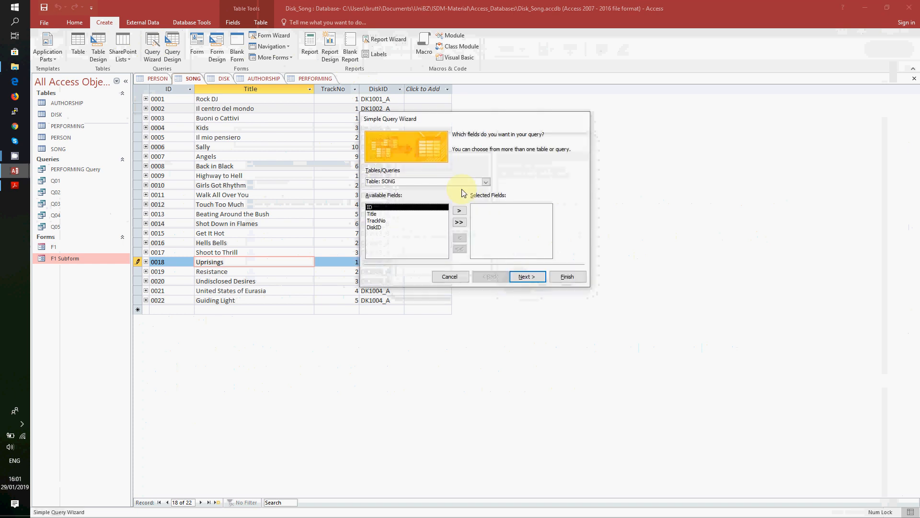
pyautogui.click(487, 183)
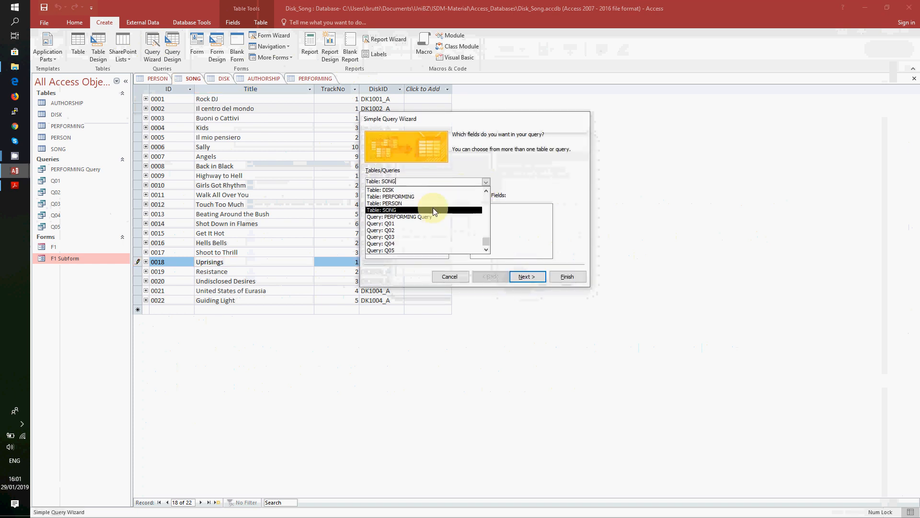
pyautogui.click(435, 207)
pyautogui.click(379, 213)
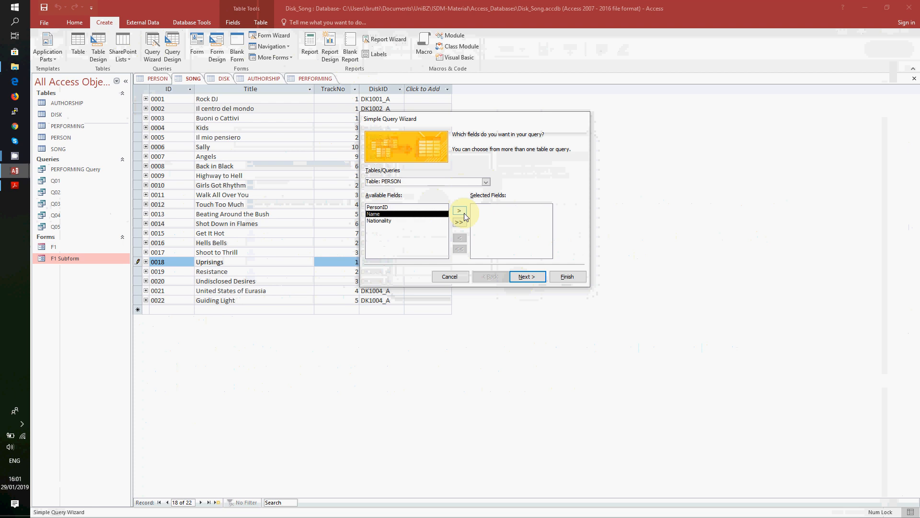
pyautogui.click(460, 211)
# - Add the Title field from the SONG table to the query's selected fields
pyautogui.click(487, 182)
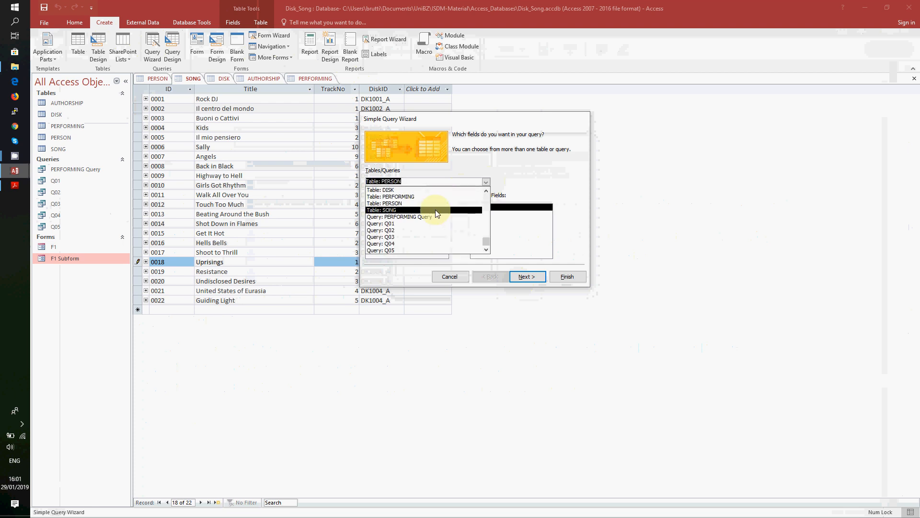
pyautogui.click(435, 209)
pyautogui.click(437, 214)
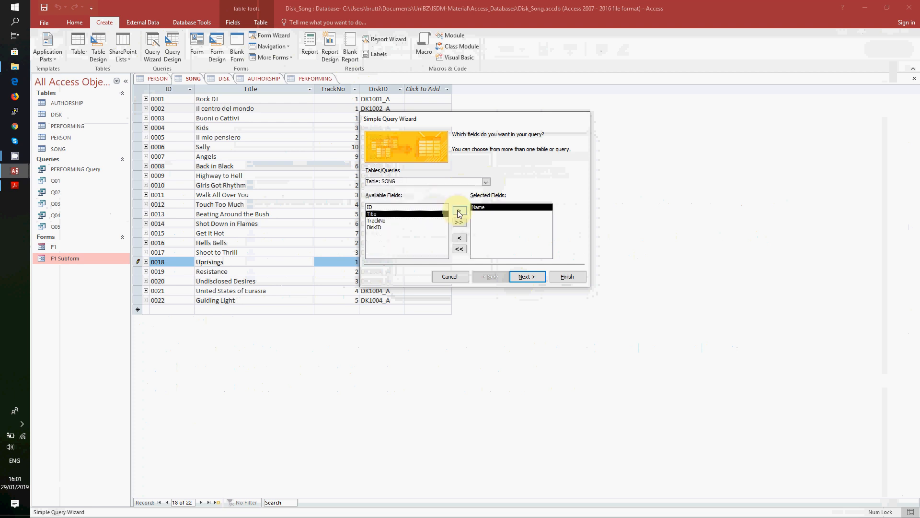
pyautogui.click(460, 210)
# - Keep the query as a detail query, title it R1, and finish the wizard with its design open for modification
pyautogui.click(539, 280)
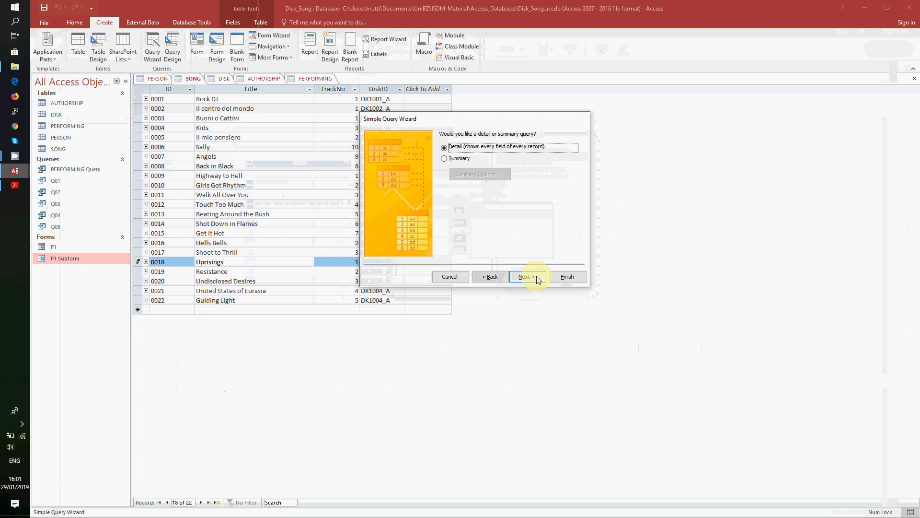
pyautogui.click(528, 277)
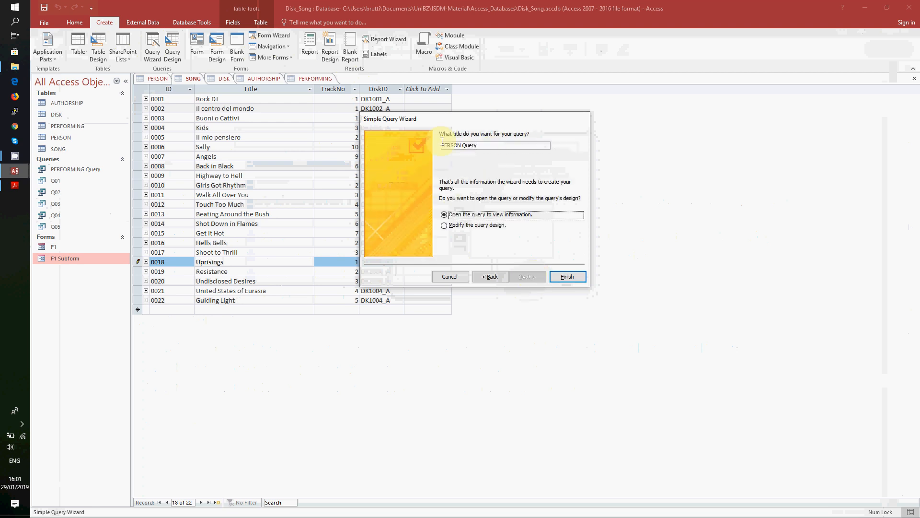
pyautogui.write('R1')
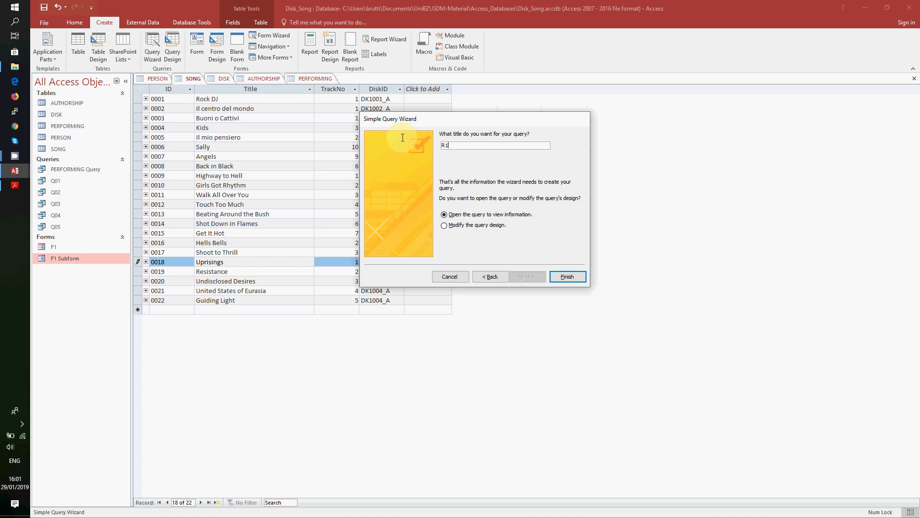
pyautogui.click(447, 224)
pyautogui.click(571, 278)
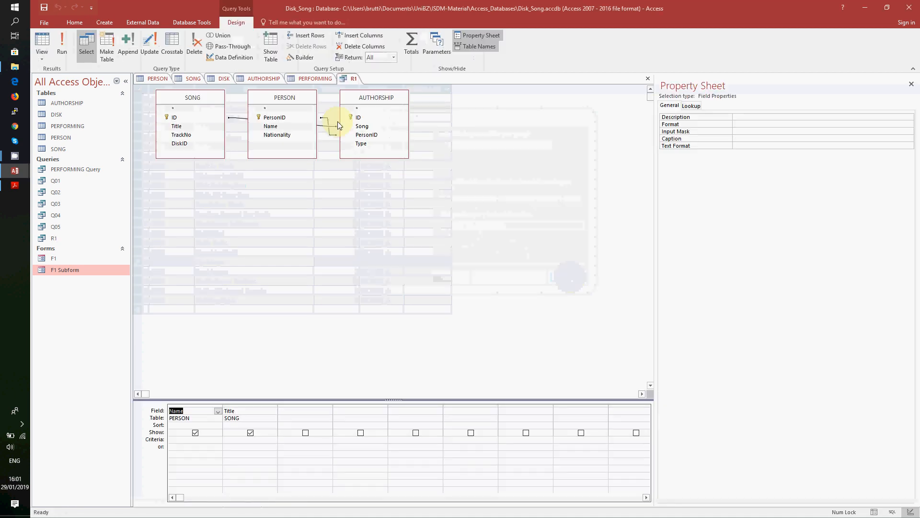
# - Close the Property Sheet and move the PERSON table to the far side of AUTHORSHIP in the R1 query design
pyautogui.click(293, 113)
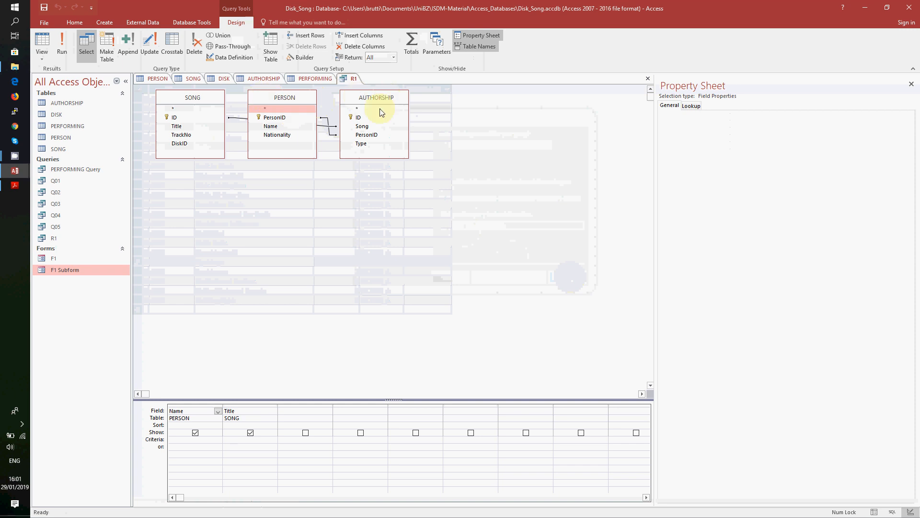
pyautogui.click(912, 84)
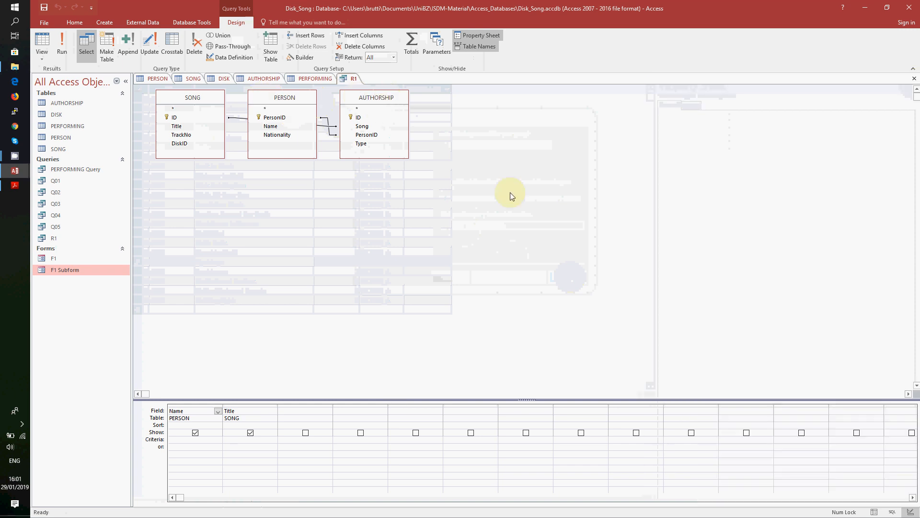
pyautogui.moveTo(266, 95); pyautogui.dragTo(482, 99)
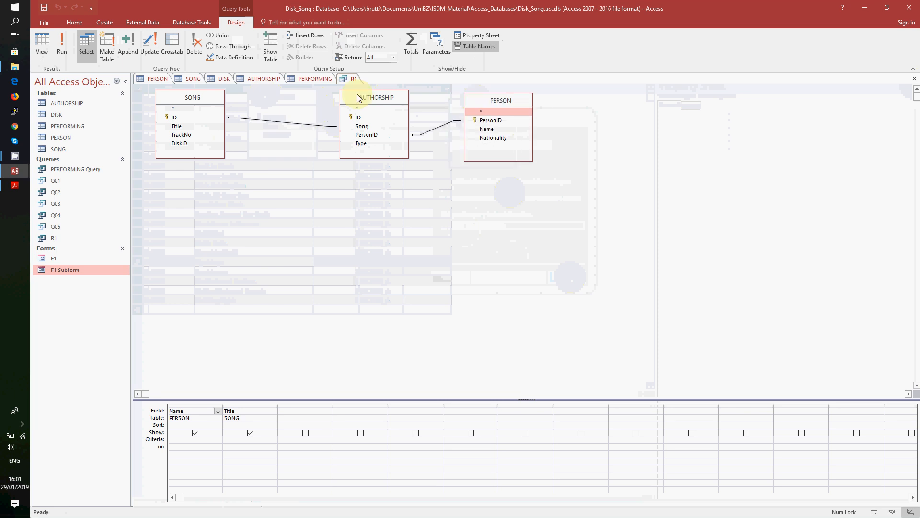
# - Place AUTHORSHIP and PERSON closer to SONG in the R1 query design and run the query
pyautogui.moveTo(358, 97); pyautogui.dragTo(278, 98)
pyautogui.moveTo(489, 102); pyautogui.dragTo(392, 102)
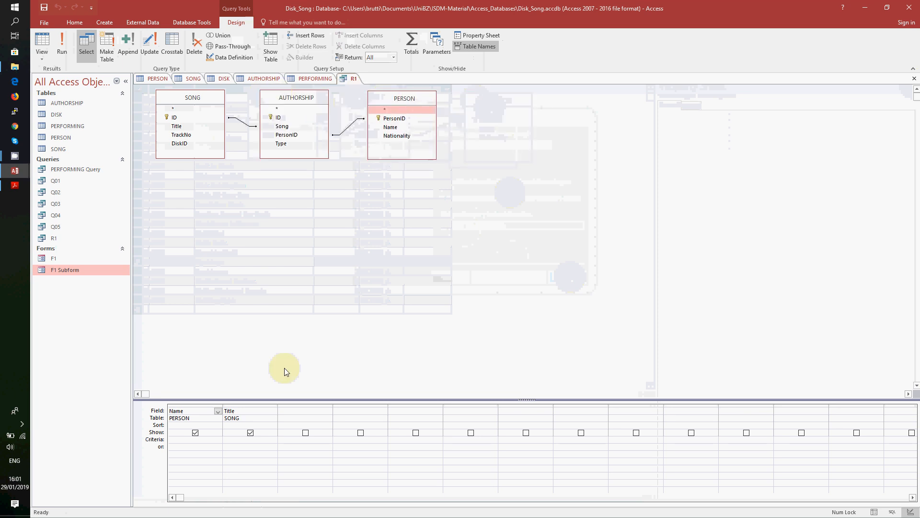
pyautogui.click(66, 49)
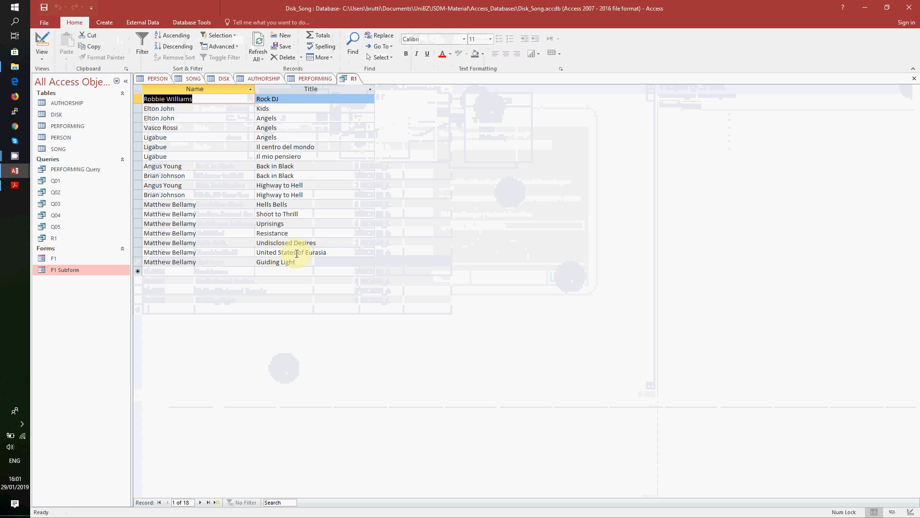
# - Close query R1 and save its design changes
pyautogui.rightClick(347, 80)
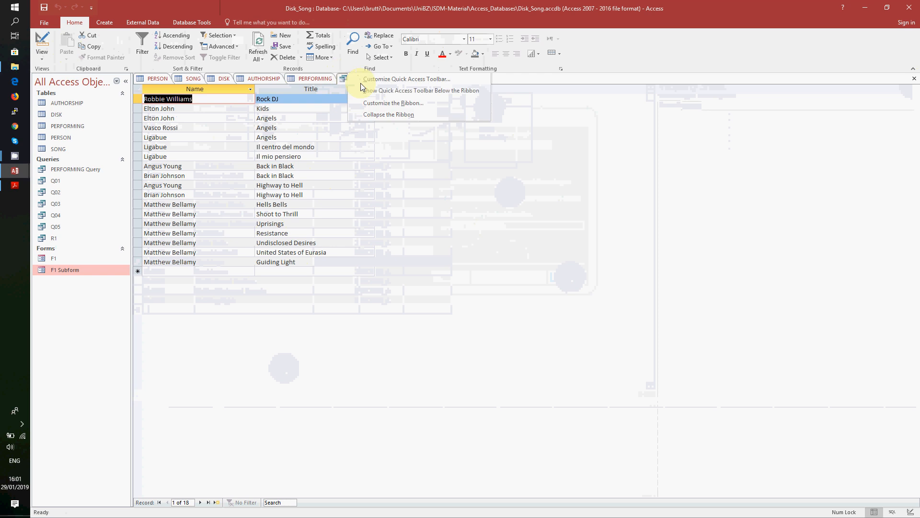
pyautogui.click(347, 80)
pyautogui.rightClick(346, 80)
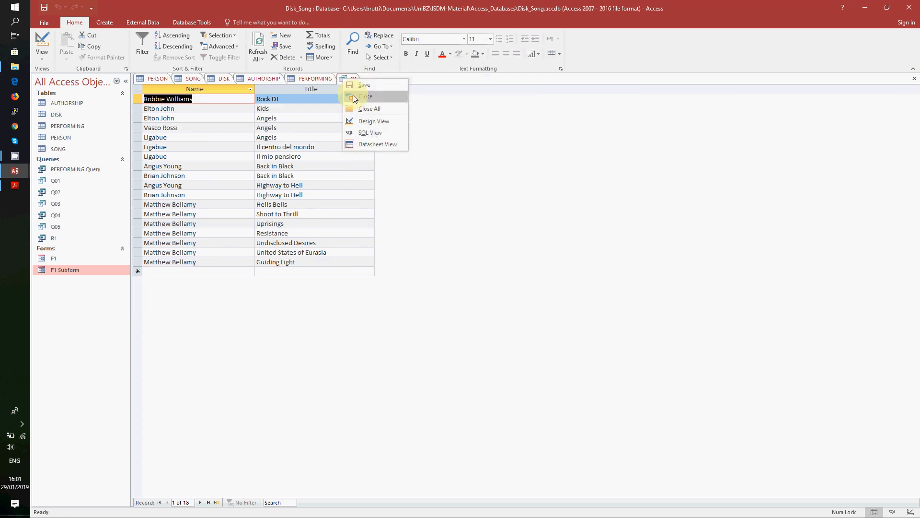
pyautogui.click(355, 97)
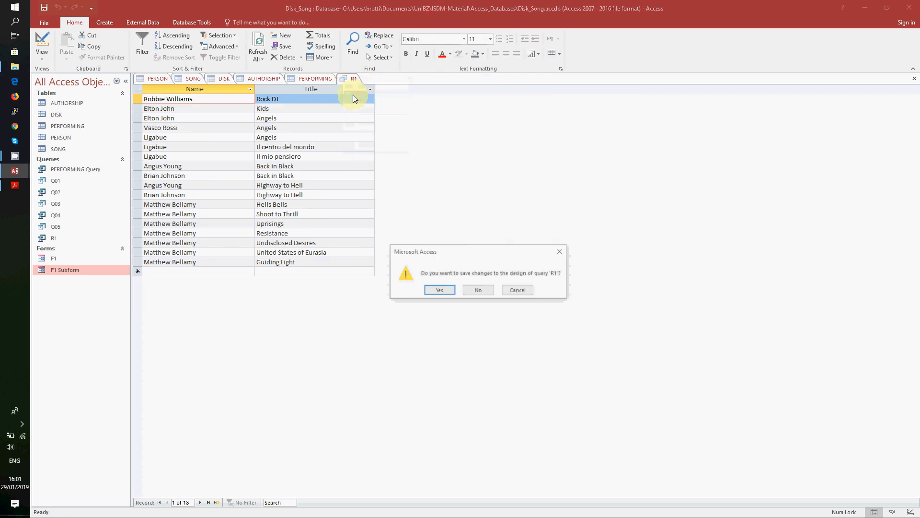
pyautogui.click(439, 290)
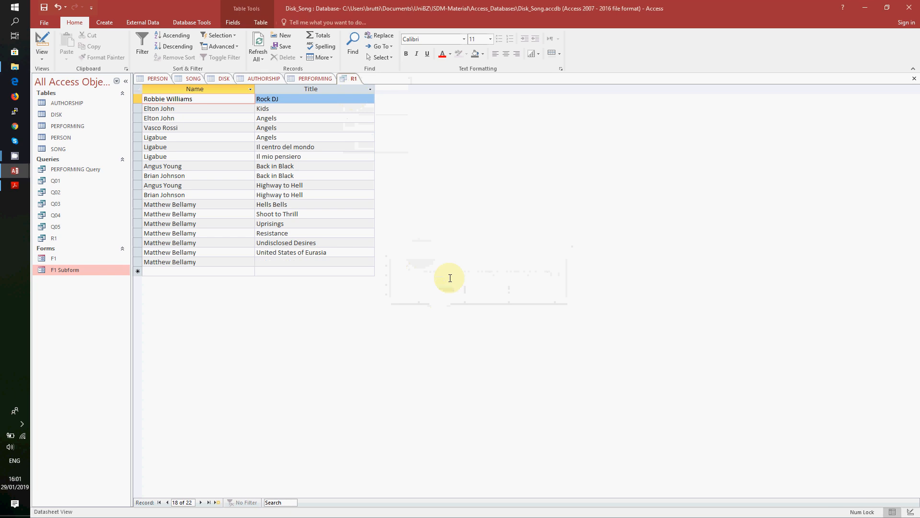
# - Start a report in the Report Wizard based on query R1, with the Name and Title fields selected
pyautogui.click(105, 22)
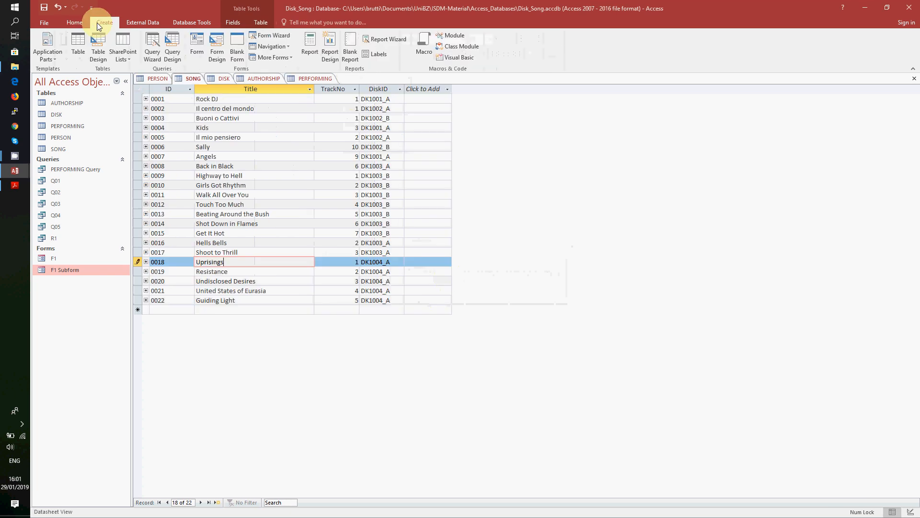
pyautogui.click(396, 39)
pyautogui.click(486, 182)
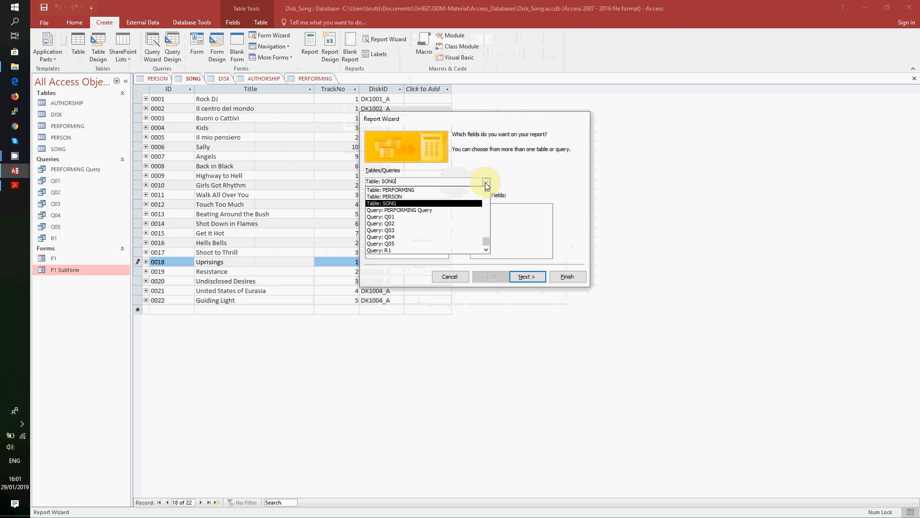
pyautogui.click(436, 249)
pyautogui.click(460, 212)
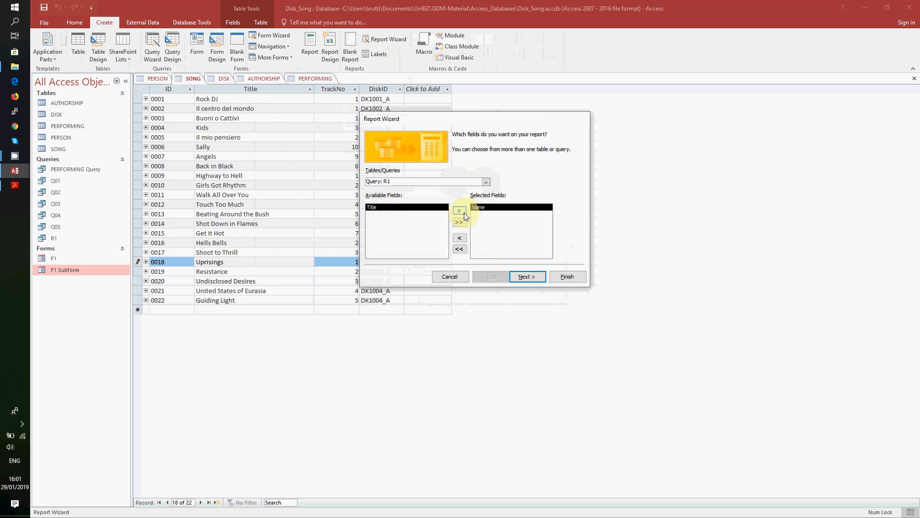
pyautogui.click(464, 212)
# - Keep the report grouped by PERSON without extra sorting and give it the Block layout in portrait orientation
pyautogui.click(530, 278)
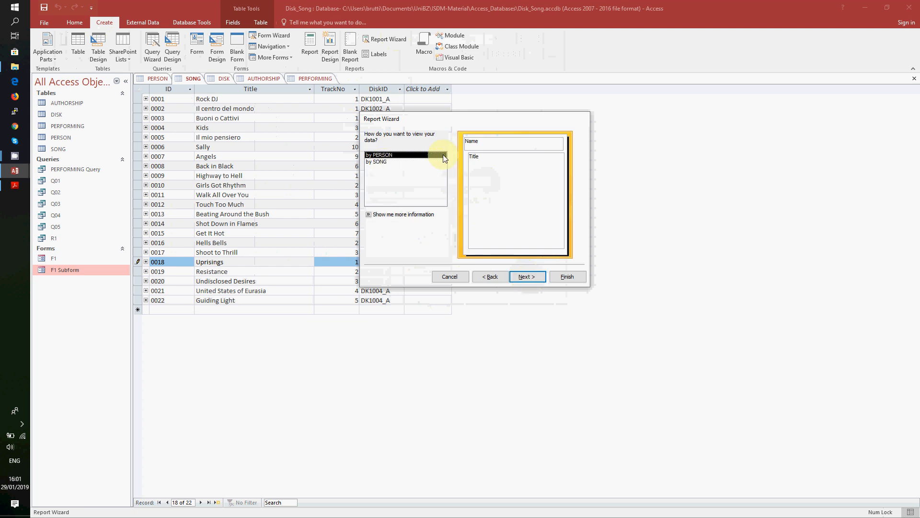
pyautogui.click(530, 277)
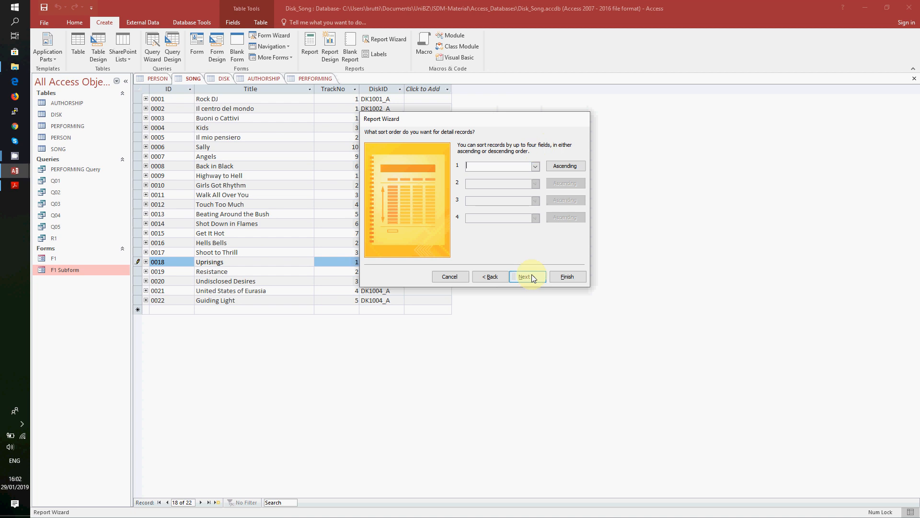
pyautogui.click(532, 275)
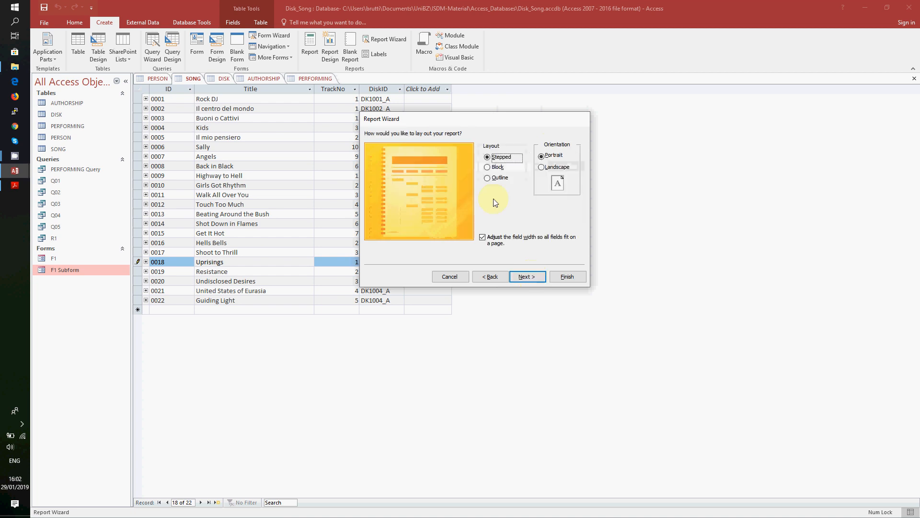
pyautogui.click(501, 171)
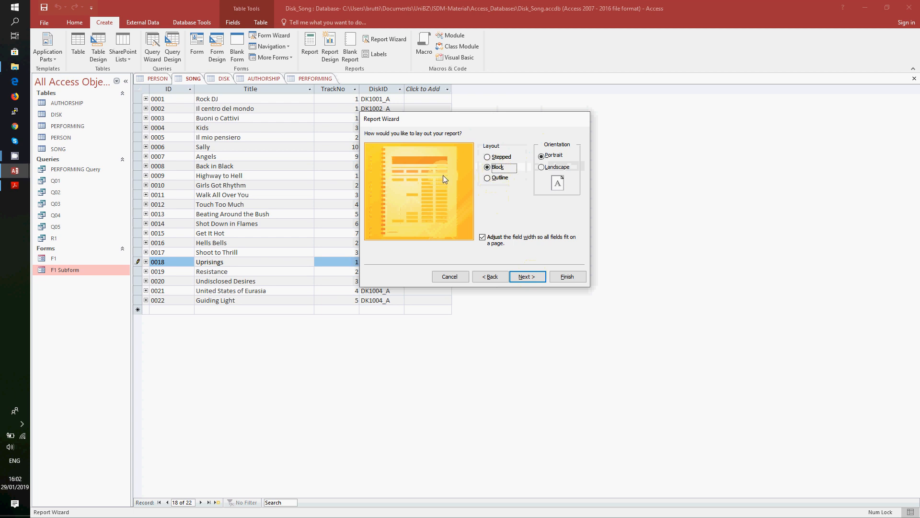
pyautogui.click(527, 277)
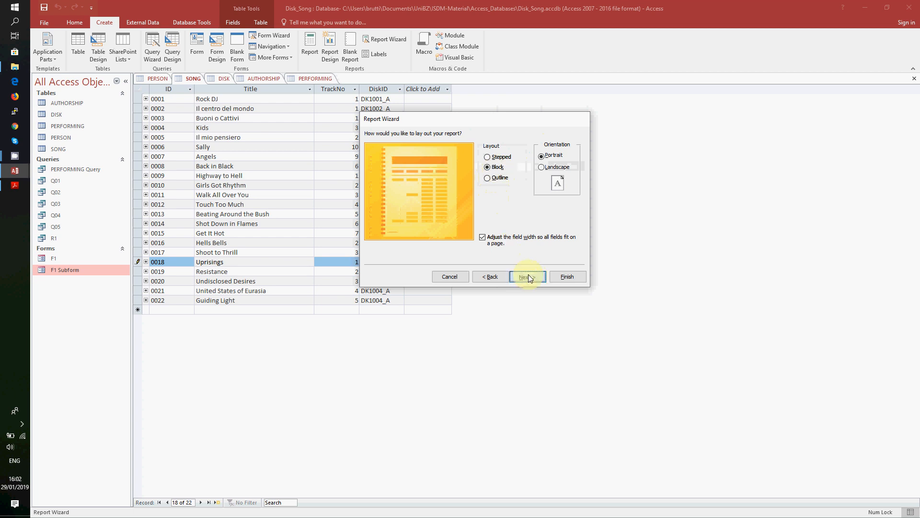
# - Title the report R1 and finish the wizard with a preview of the report
pyautogui.moveTo(469, 145); pyautogui.dragTo(415, 143)
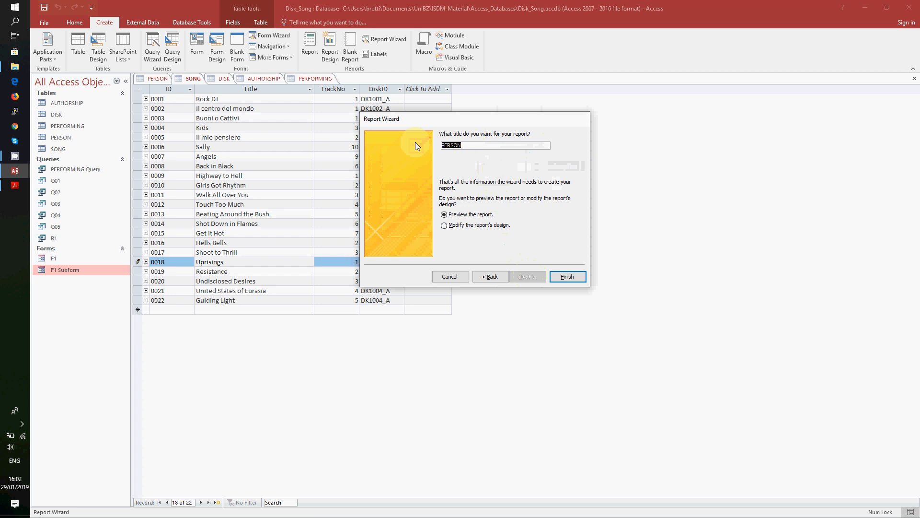
pyautogui.write('R1')
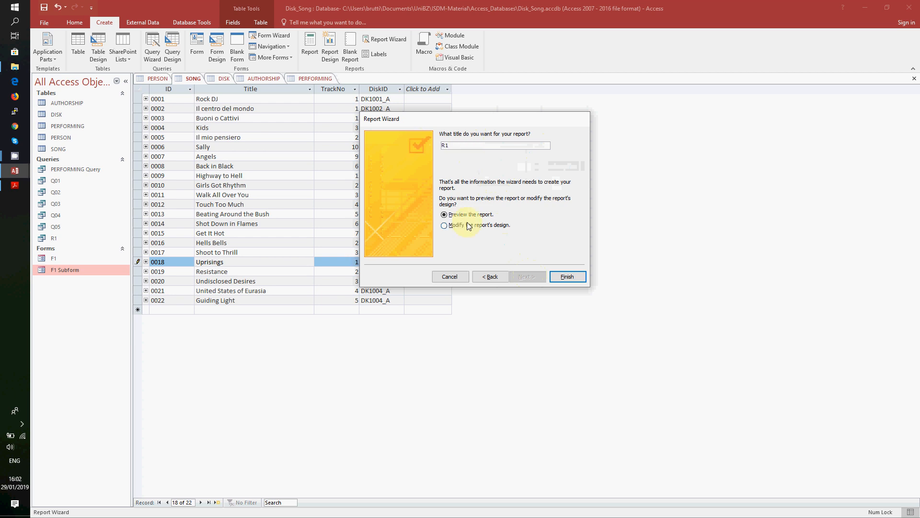
pyautogui.click(567, 277)
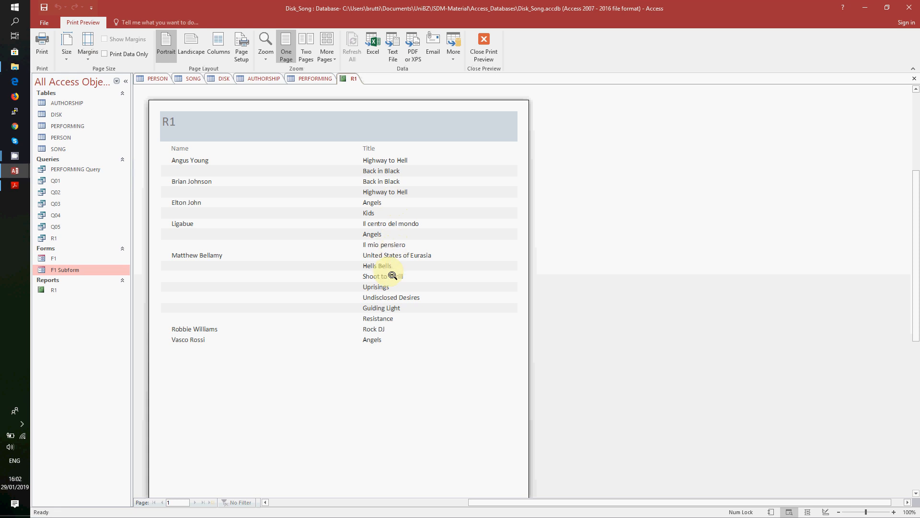
# - Look through the R1 report preview and close the report
pyautogui.scroll(-2, 389, 272)
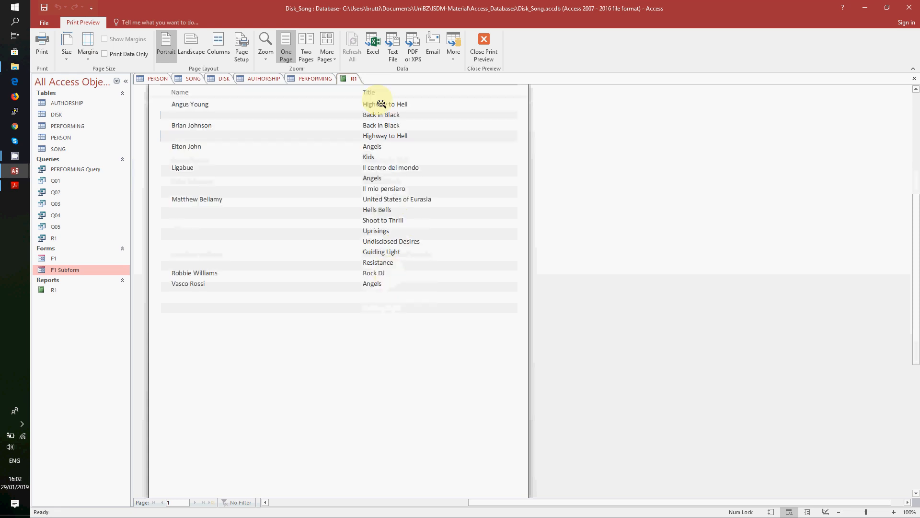
pyautogui.rightClick(353, 80)
pyautogui.click(363, 89)
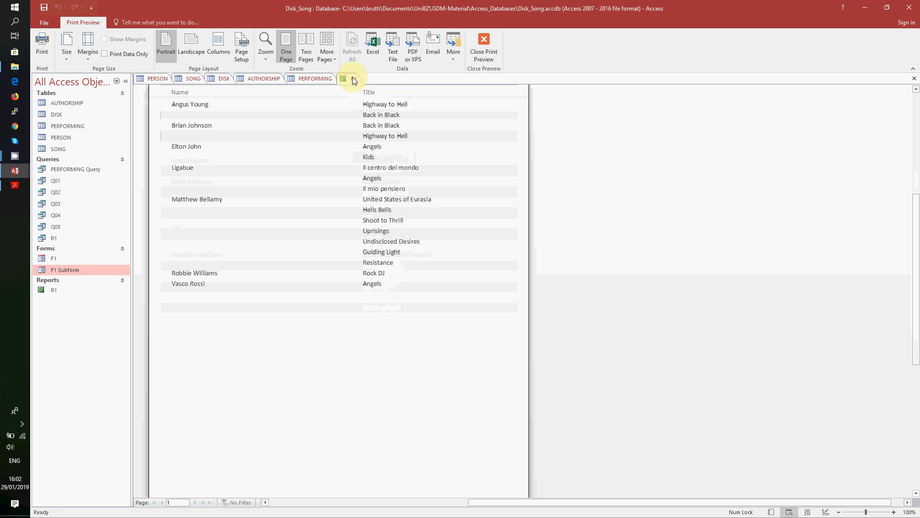
pyautogui.rightClick(353, 77)
pyautogui.click(369, 96)
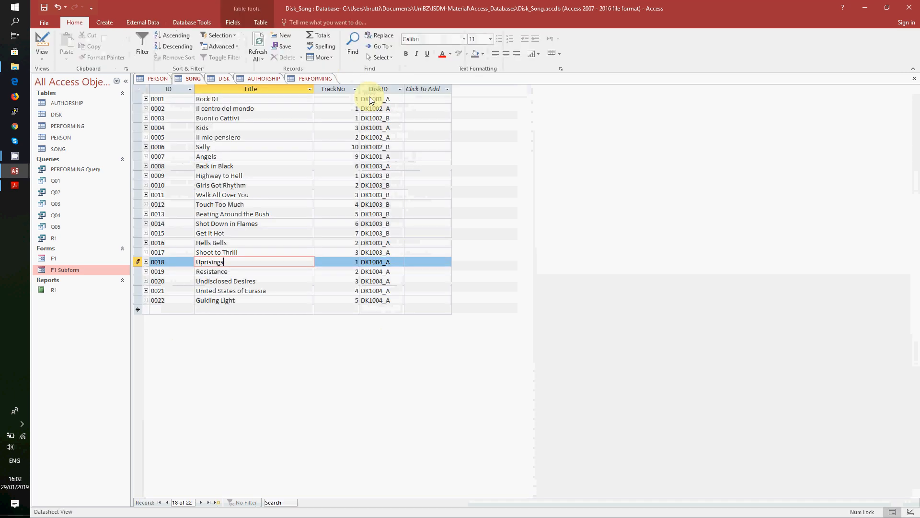
# - Check the R2 task in the exercise PDF in Acrobat Reader, and return to the Disk_Song database in Access
pyautogui.click(3, 189)
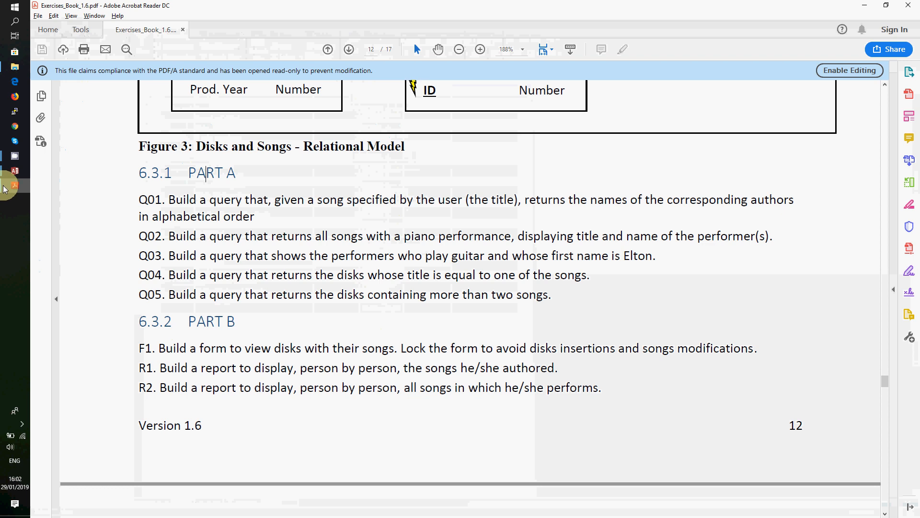
pyautogui.moveTo(14, 171)
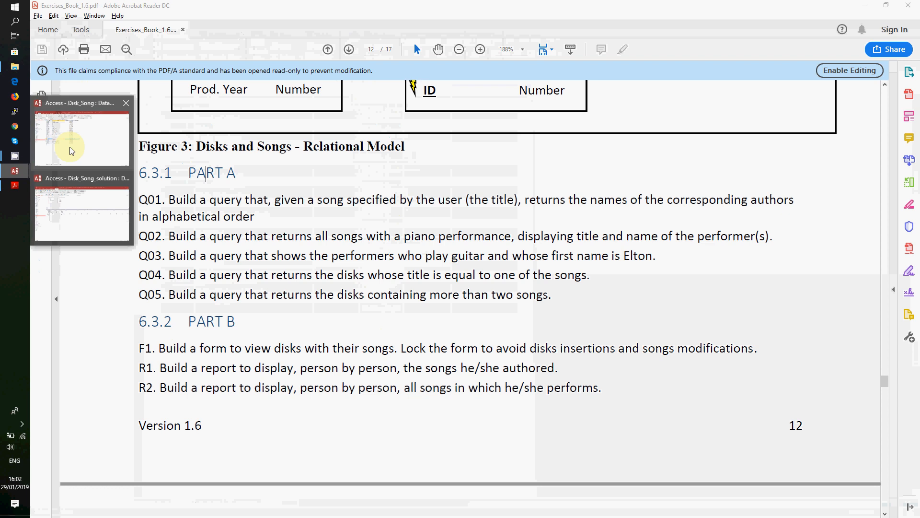
pyautogui.click(69, 149)
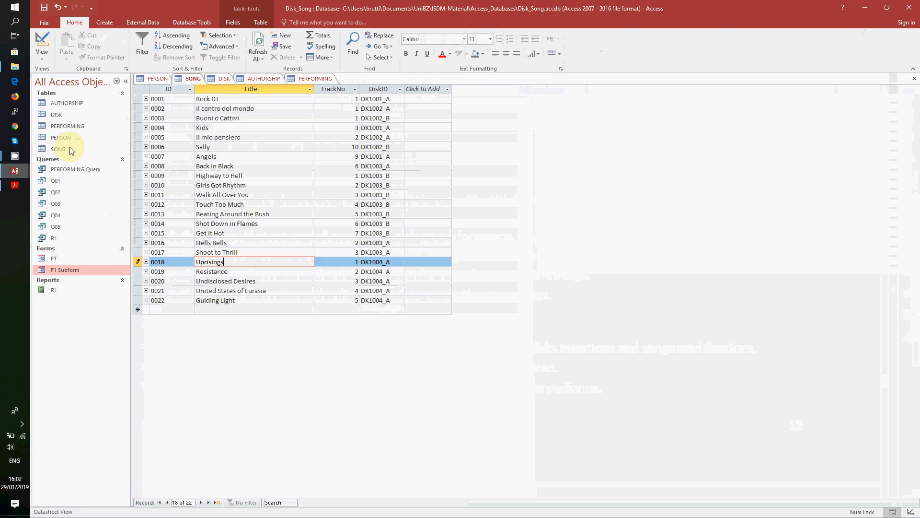
# - Begin a new query in the Simple Query Wizard with the Name field from the PERSON table
pyautogui.click(82, 238)
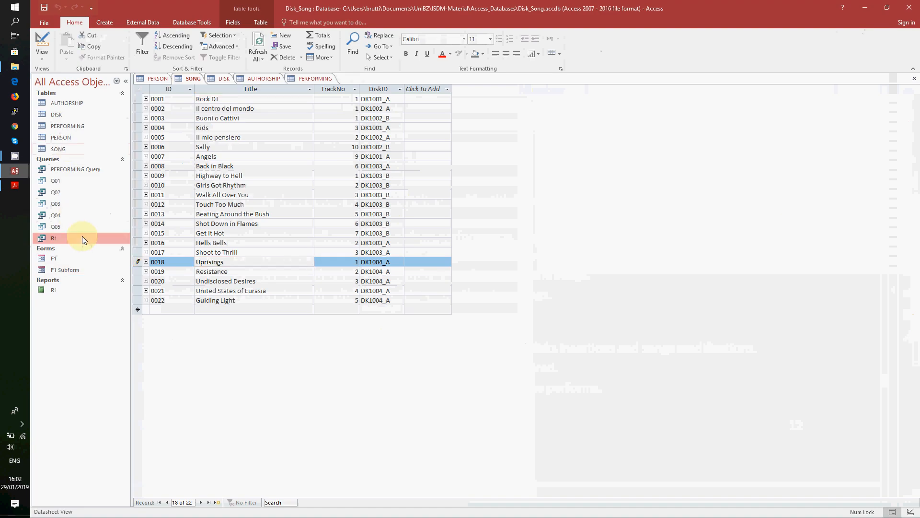
pyautogui.click(106, 23)
pyautogui.click(153, 51)
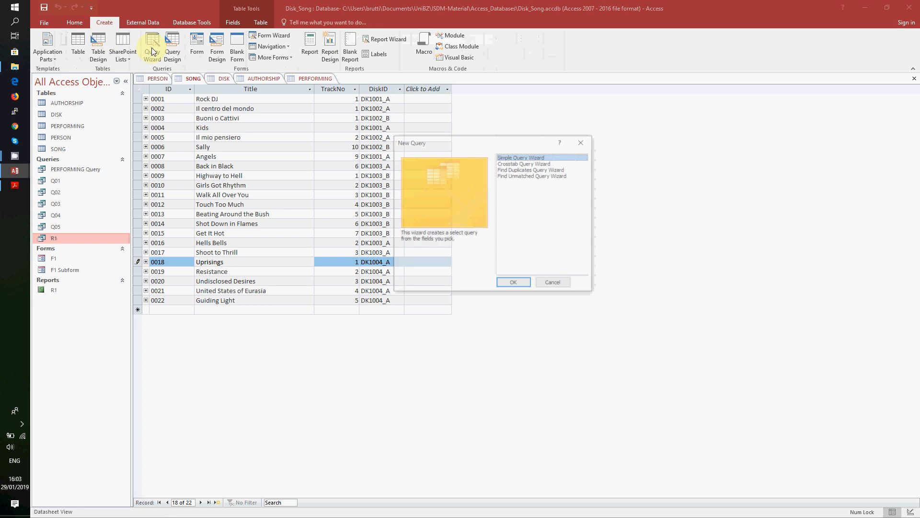
pyautogui.click(522, 284)
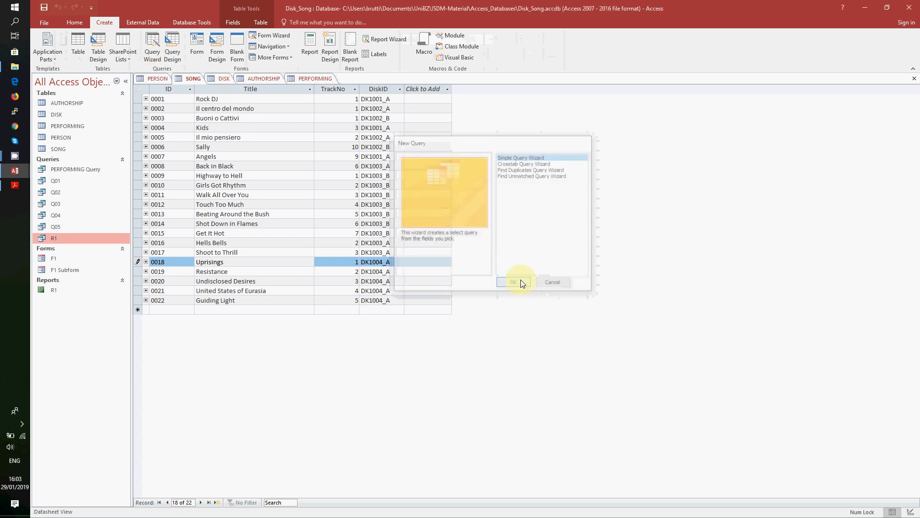
pyautogui.click(485, 182)
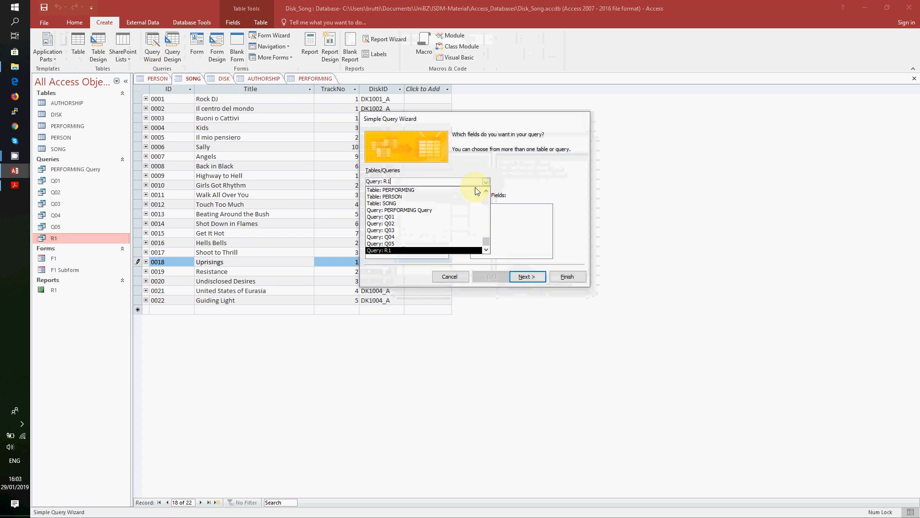
pyautogui.click(464, 196)
pyautogui.click(383, 214)
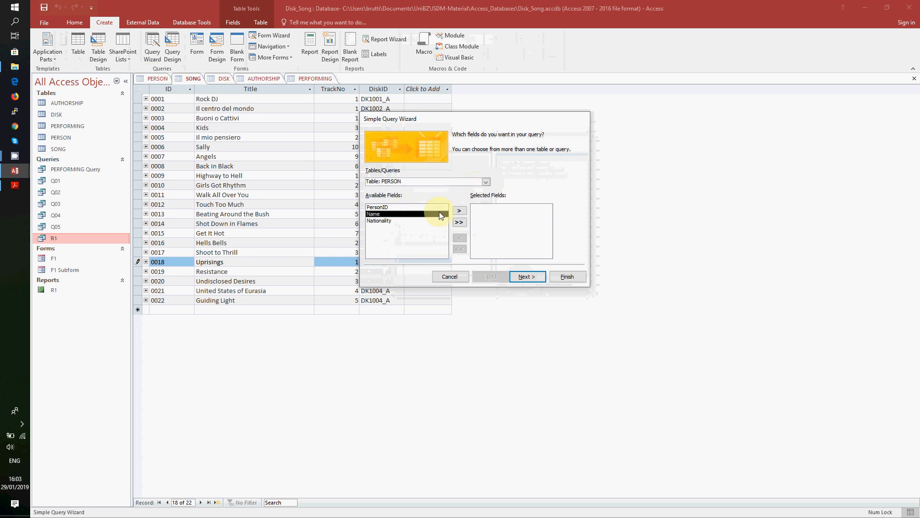
pyautogui.click(459, 210)
# - Add the Title field from the SONG table to the new query's selected fields
pyautogui.click(486, 182)
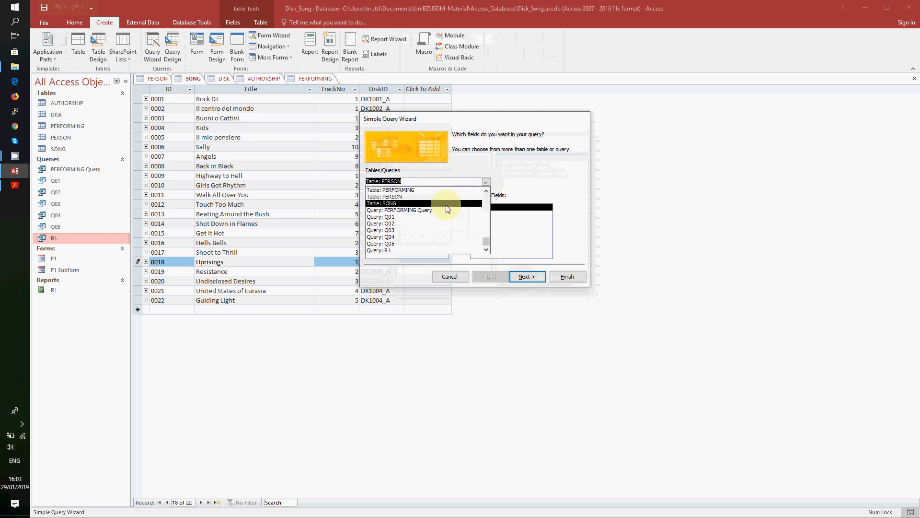
pyautogui.click(383, 211)
pyautogui.click(379, 214)
pyautogui.click(459, 211)
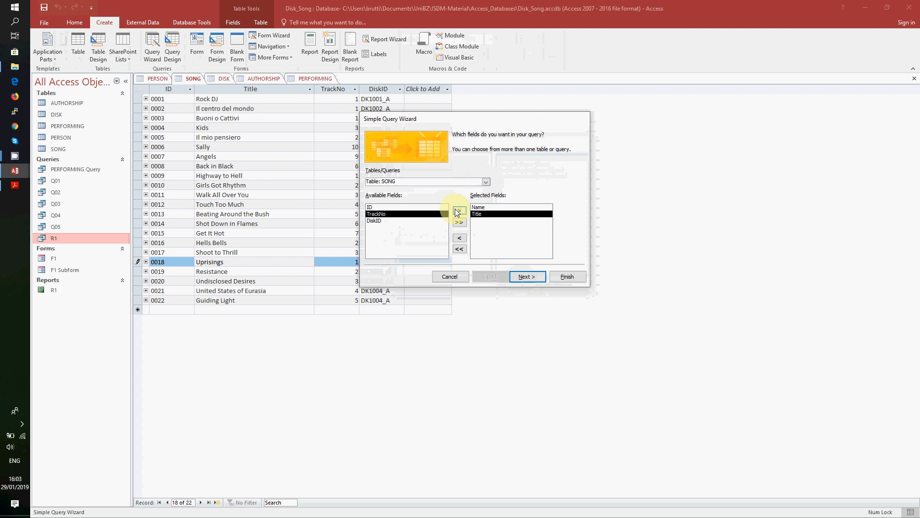
# - Title the query R2 and finish the wizard with its design open for modification
pyautogui.click(525, 277)
pyautogui.click(526, 276)
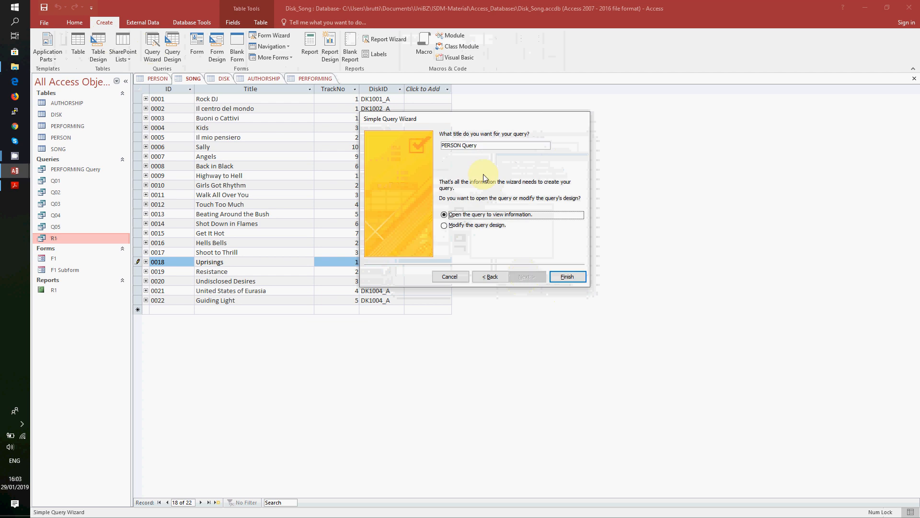
pyautogui.click(474, 145)
pyautogui.moveTo(474, 145); pyautogui.dragTo(442, 145)
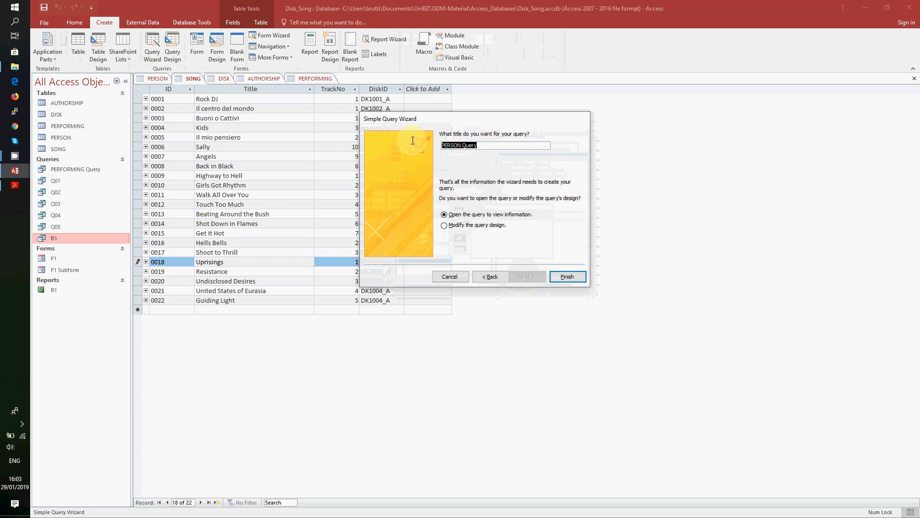
pyautogui.write('R2')
pyautogui.click(455, 226)
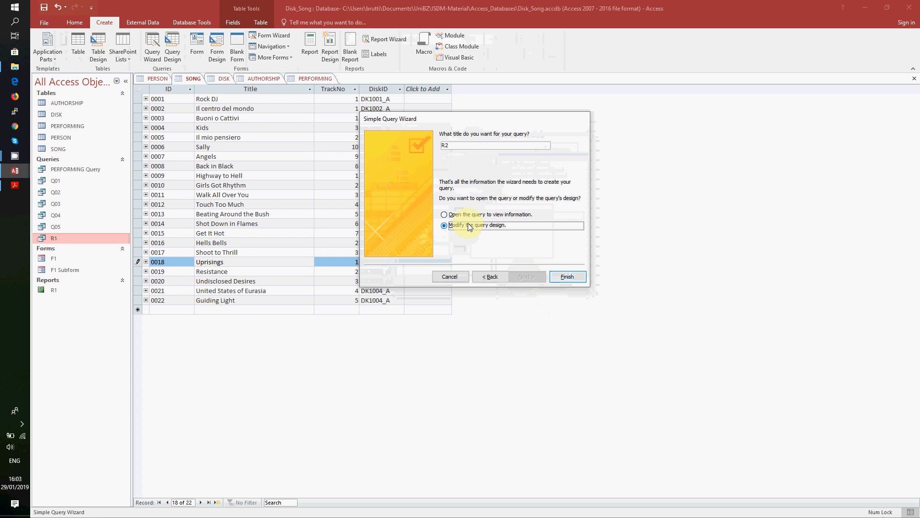
pyautogui.click(575, 277)
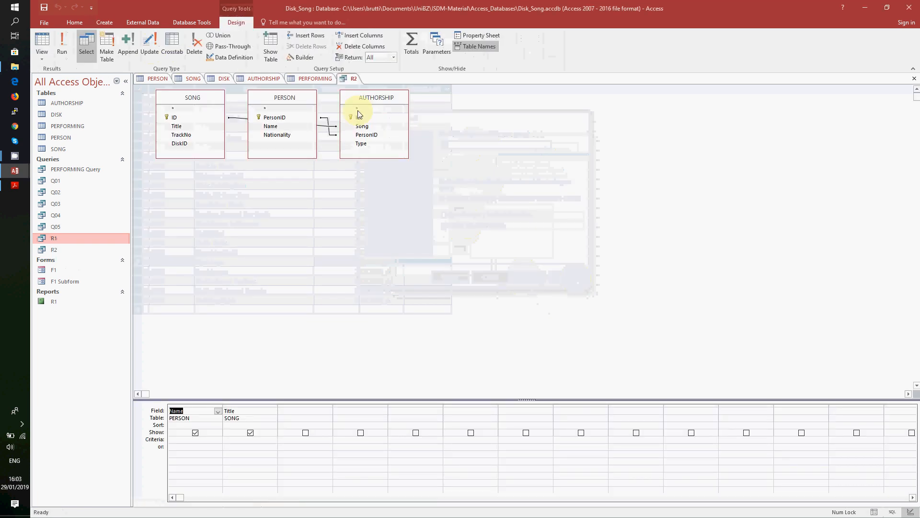
# - Rearrange the R2 query design so that AUTHORSHIP sits between SONG and PERSON
pyautogui.moveTo(294, 96); pyautogui.dragTo(471, 105)
pyautogui.moveTo(377, 98); pyautogui.dragTo(304, 100)
pyautogui.moveTo(434, 106); pyautogui.dragTo(387, 101)
# - Remove the AUTHORSHIP table from the R2 query design
pyautogui.click(319, 100)
pyautogui.rightClick(323, 101)
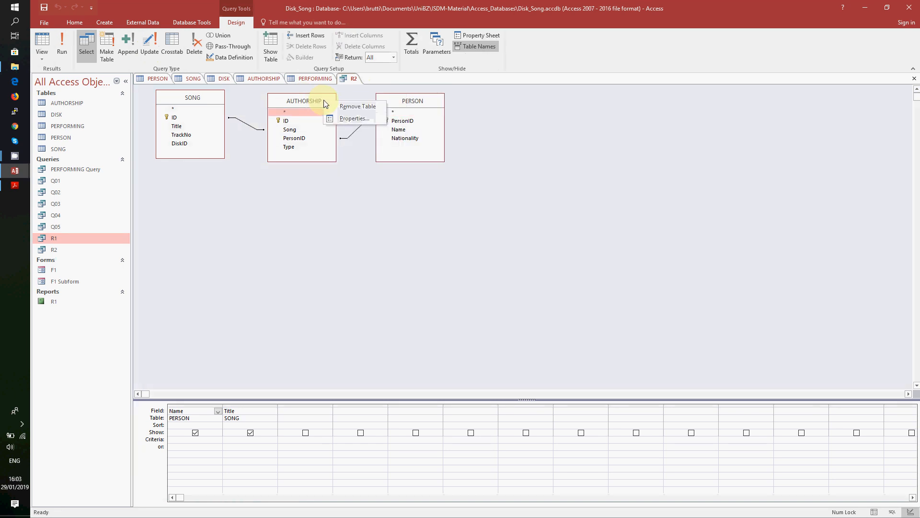
pyautogui.click(327, 106)
# - Add the PERFORMING table to the R2 query design and place it midway between SONG and PERSON
pyautogui.rightClick(324, 197)
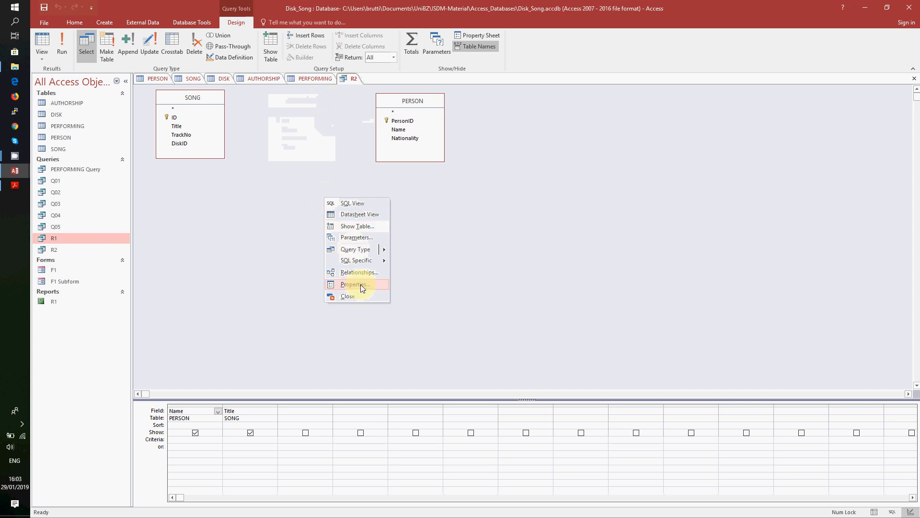
pyautogui.click(369, 232)
pyautogui.click(421, 319)
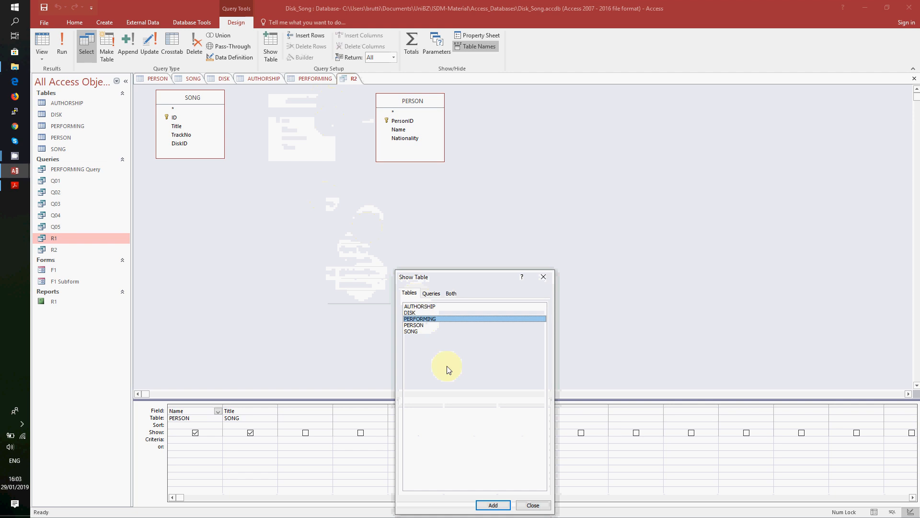
pyautogui.click(493, 504)
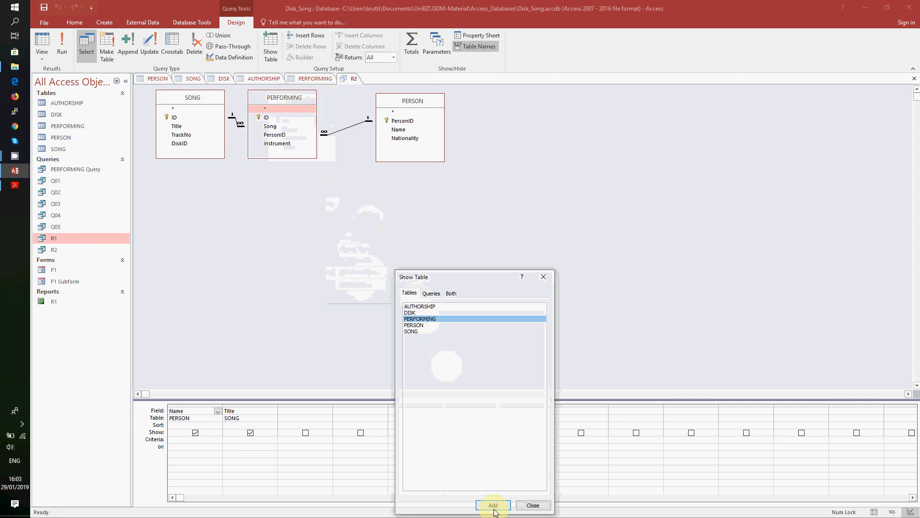
pyautogui.click(532, 505)
pyautogui.moveTo(297, 95); pyautogui.dragTo(312, 96)
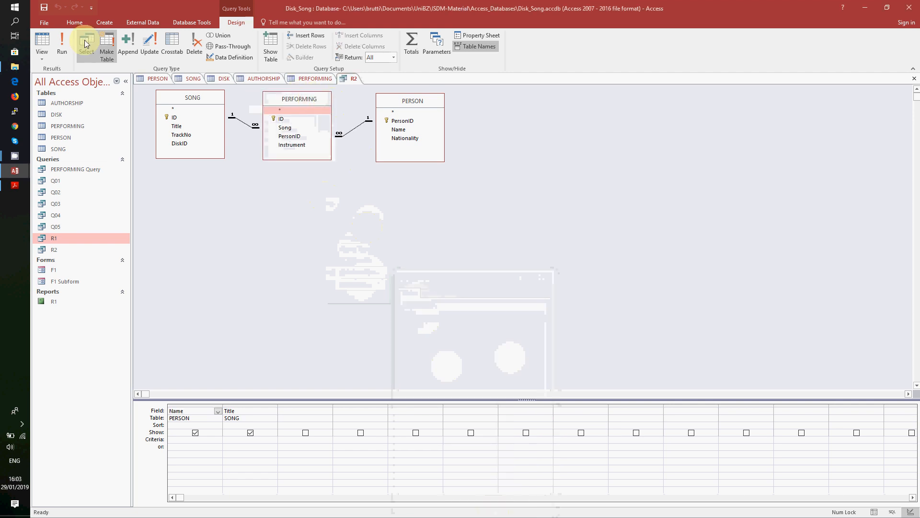
# - Run query R2, then save and close it
pyautogui.click(62, 42)
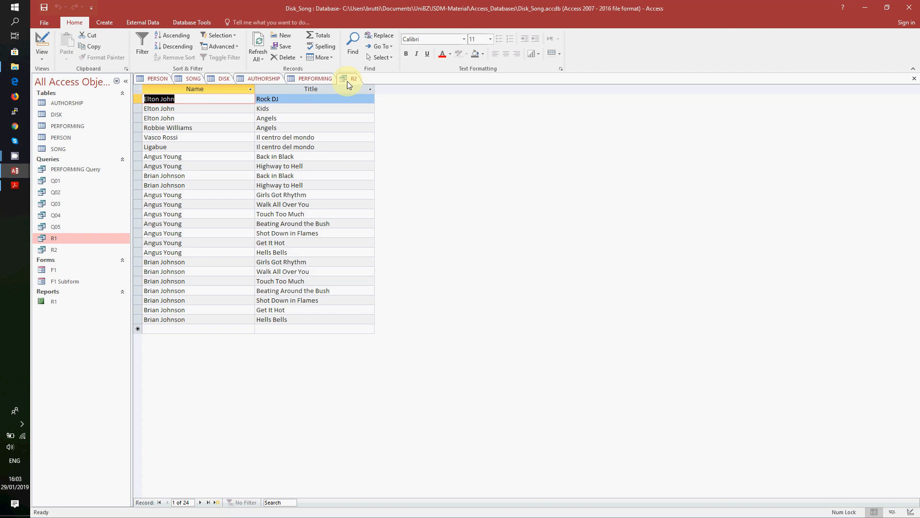
pyautogui.rightClick(347, 81)
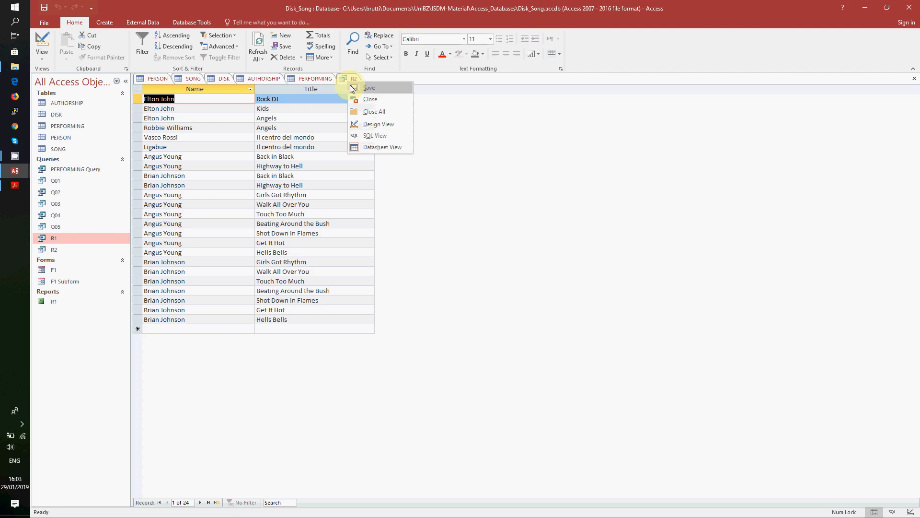
pyautogui.click(351, 85)
pyautogui.rightClick(352, 77)
pyautogui.click(361, 93)
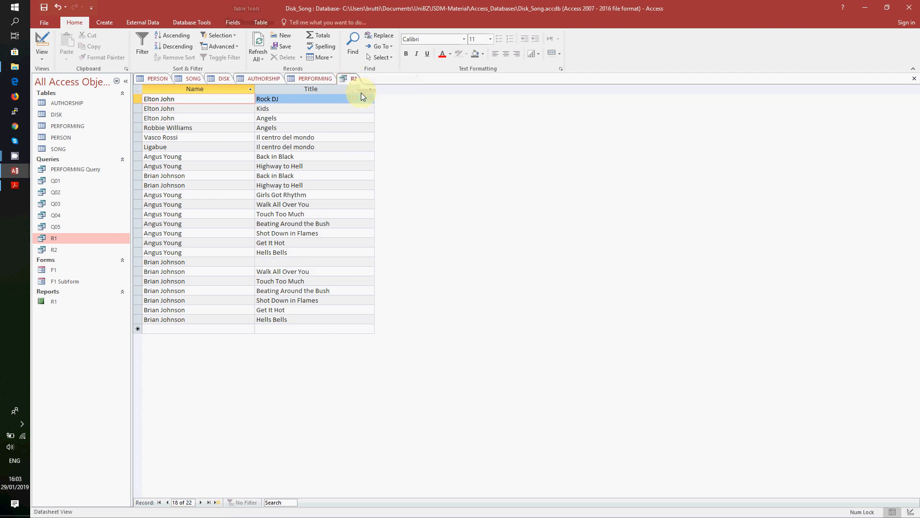
# - Start a new report in the Report Wizard based on query R2, including its Name and Title fields
pyautogui.click(108, 21)
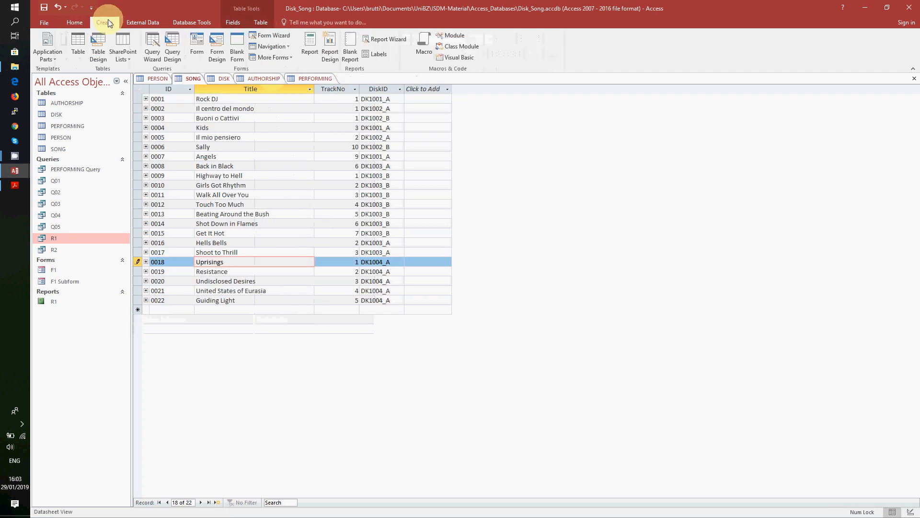
pyautogui.click(380, 39)
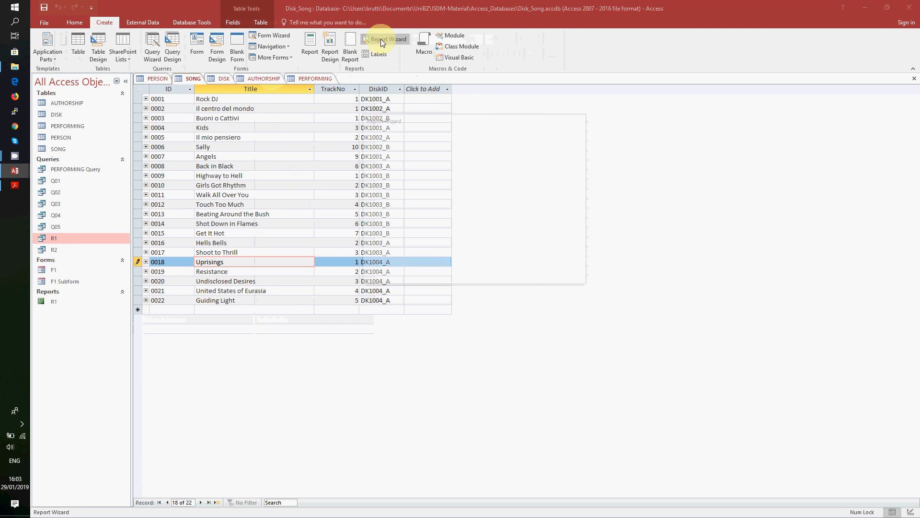
pyautogui.click(485, 181)
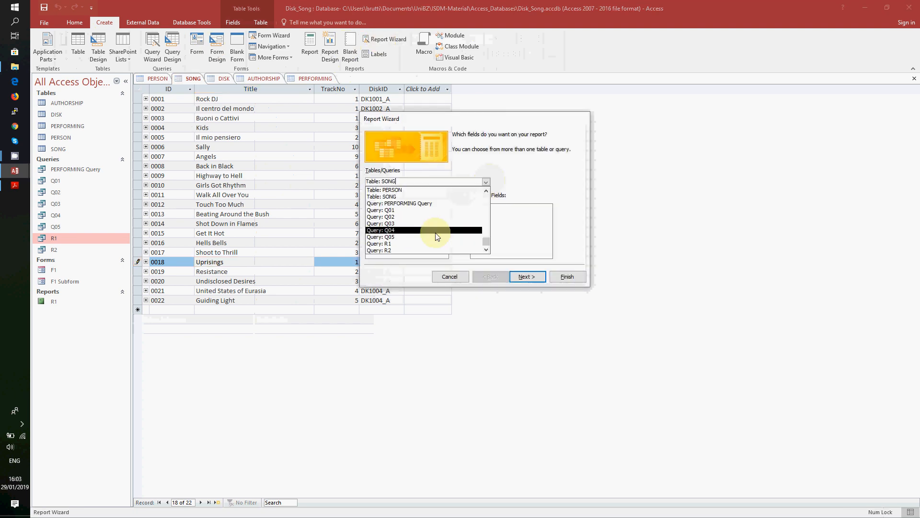
pyautogui.click(407, 245)
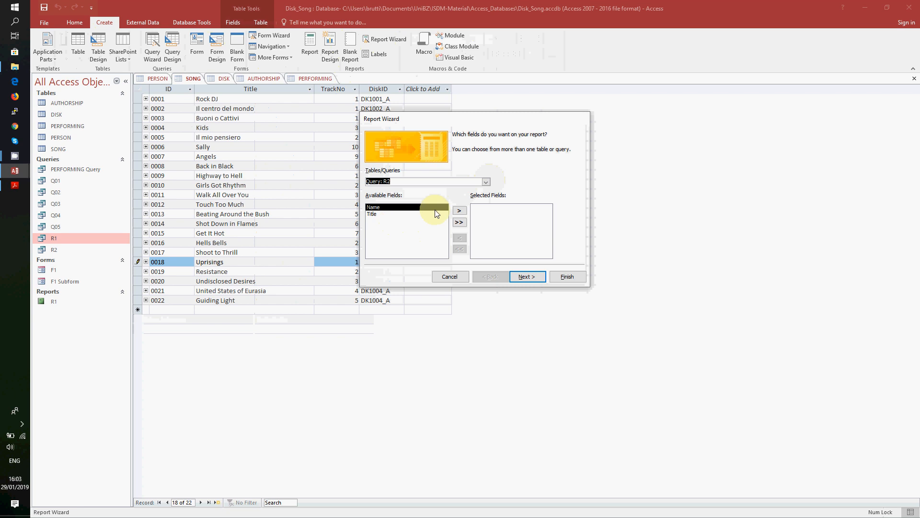
pyautogui.click(459, 210)
pyautogui.click(459, 210)
# - Keep the report data viewed by PERSON in a Block layout, title the report R2 and finish with a preview
pyautogui.click(532, 278)
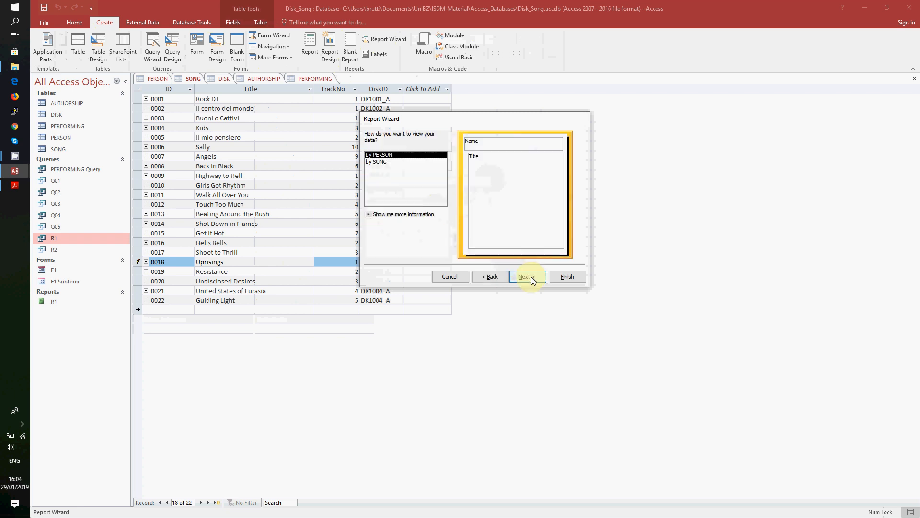
pyautogui.click(532, 278)
pyautogui.click(531, 278)
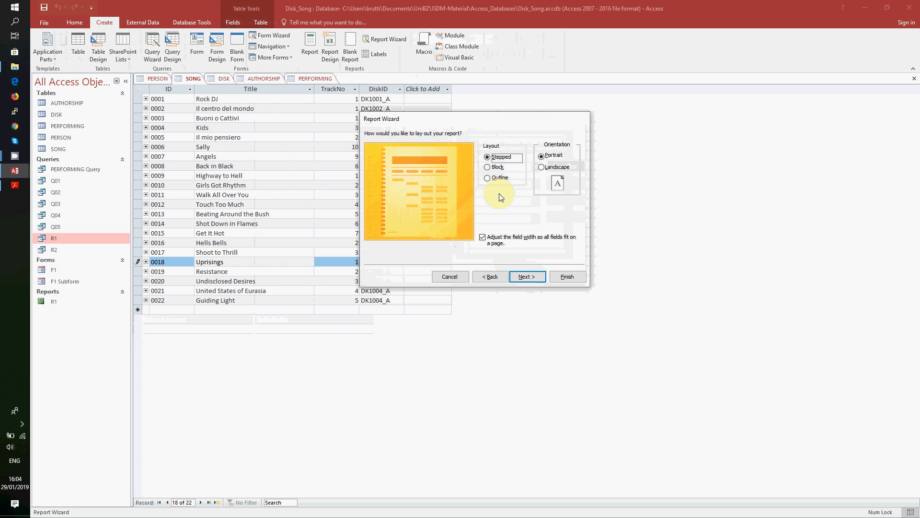
pyautogui.click(496, 167)
pyautogui.click(525, 274)
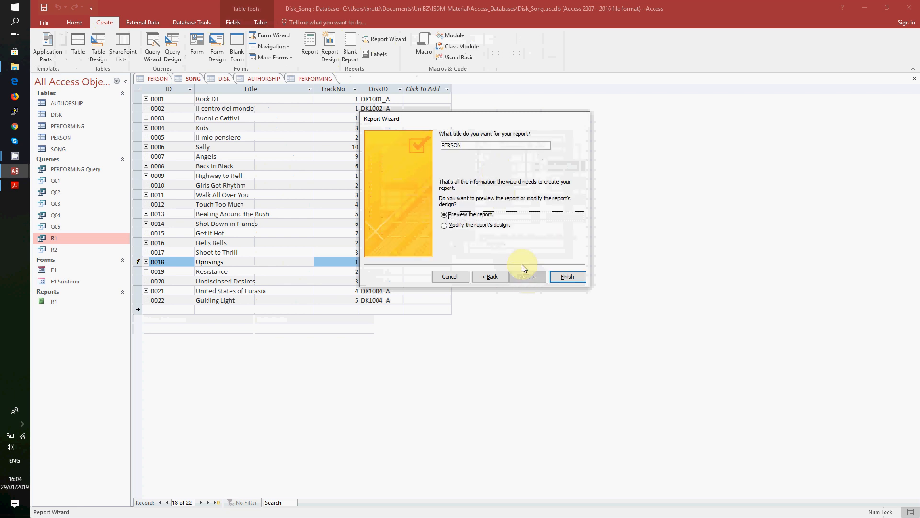
pyautogui.write('R2')
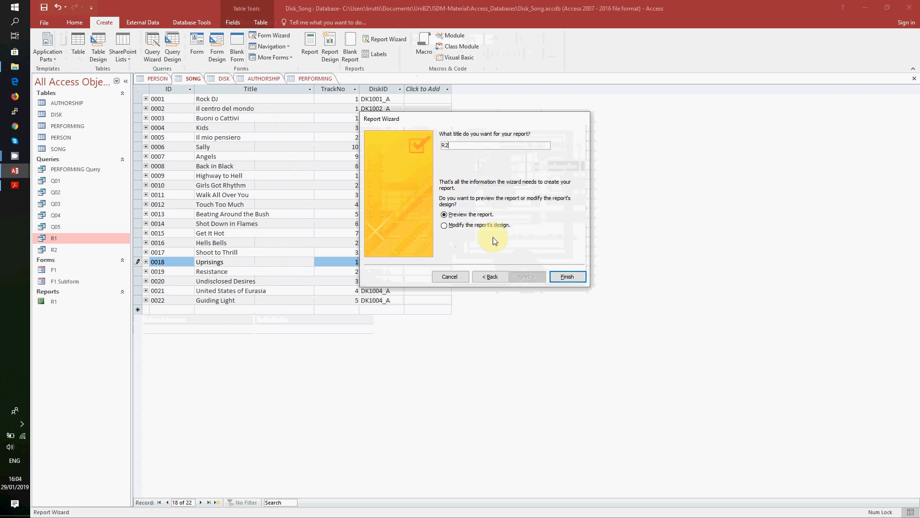
pyautogui.click(568, 277)
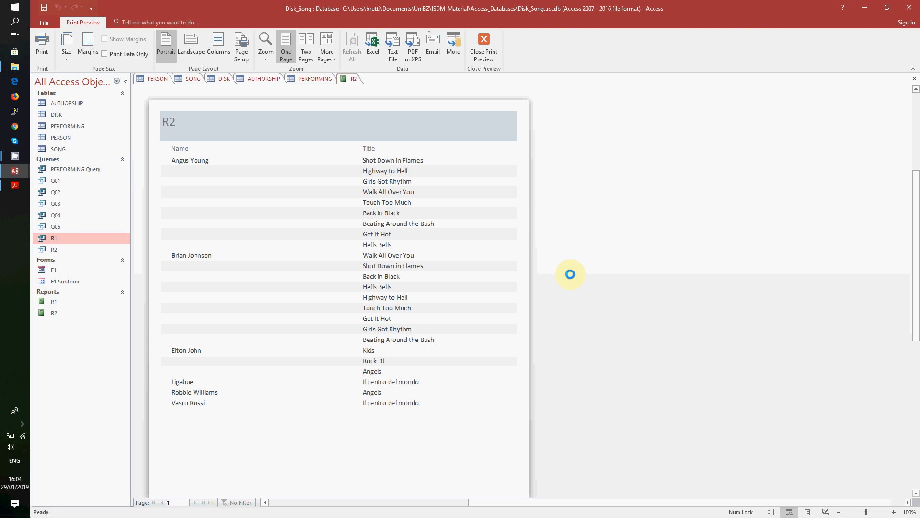
pyautogui.moveTo(12, 157)
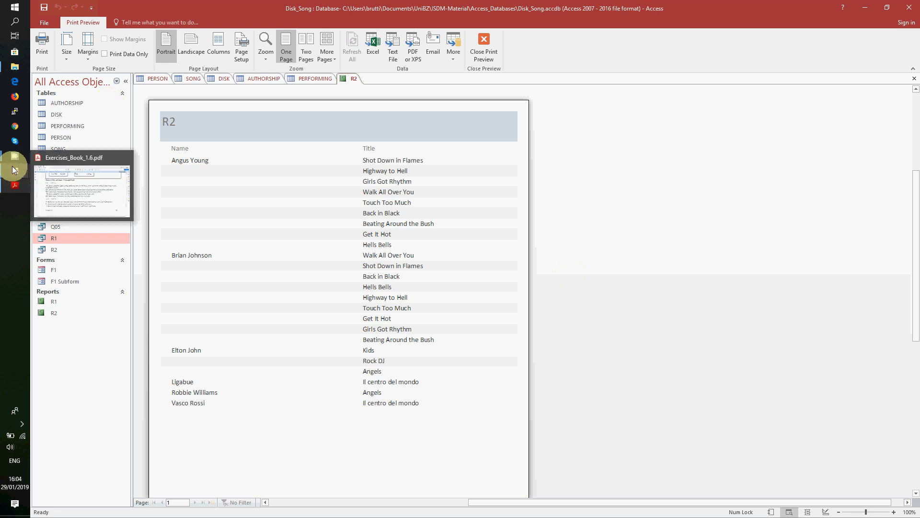
pyautogui.click(56, 146)
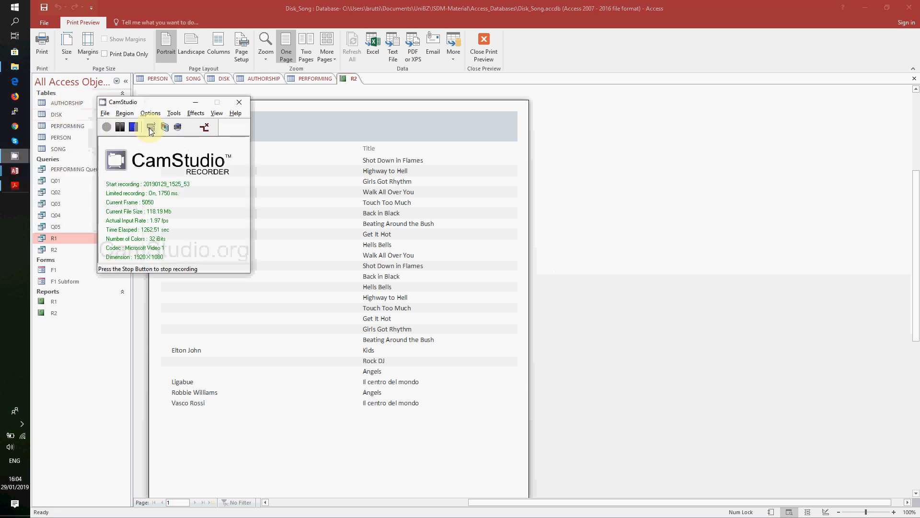
pyautogui.click(350, 188)
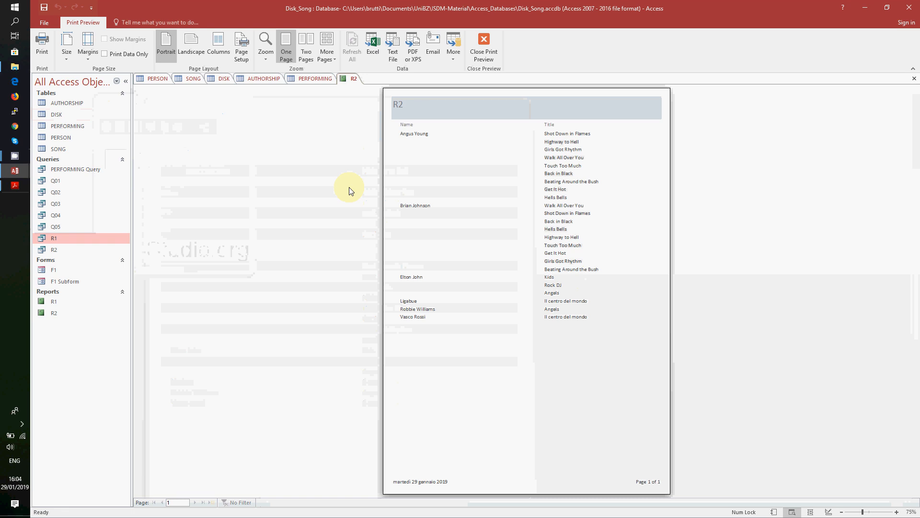